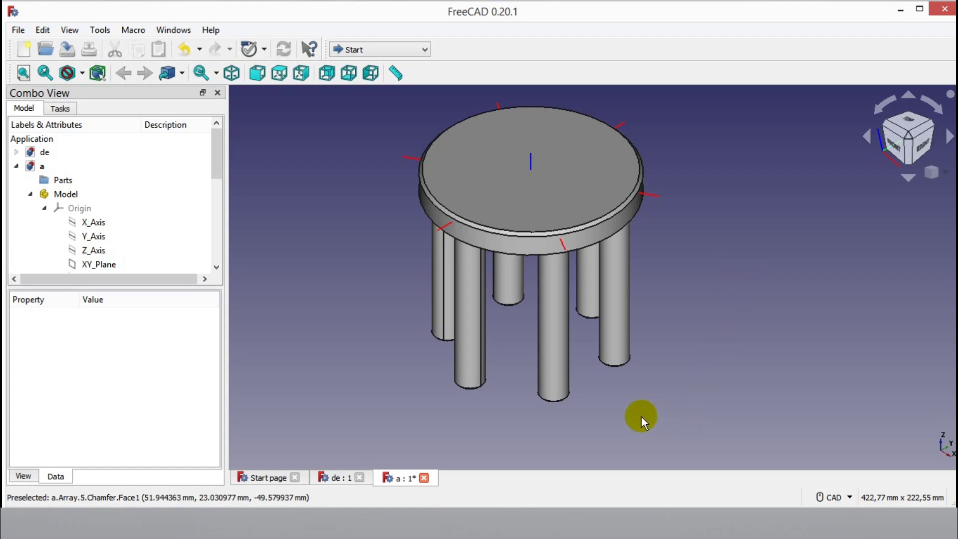
pyautogui.moveTo(624, 410); pyautogui.dragTo(742, 288, button='middle')
pyautogui.moveTo(678, 145); pyautogui.dragTo(698, 247, button='middle')
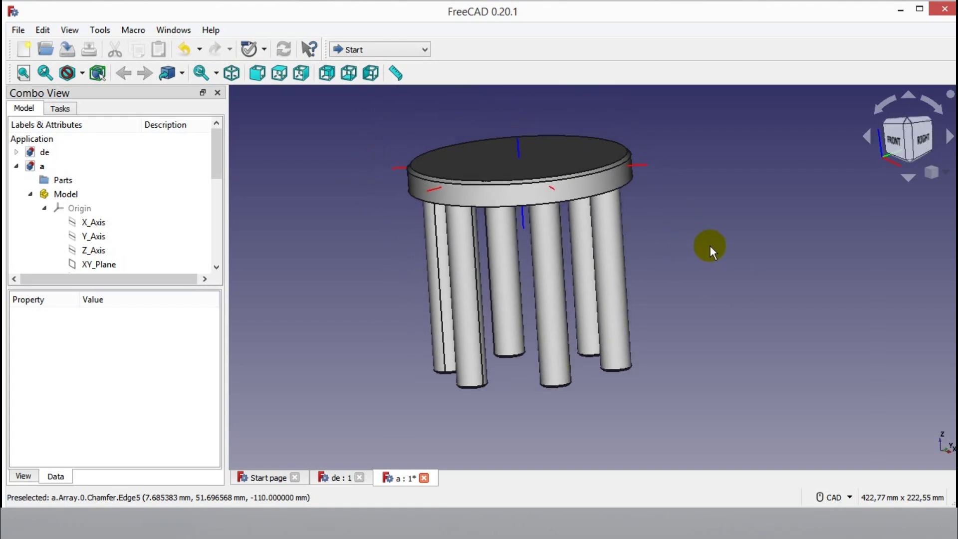
pyautogui.moveTo(669, 166); pyautogui.dragTo(667, 260, button='middle')
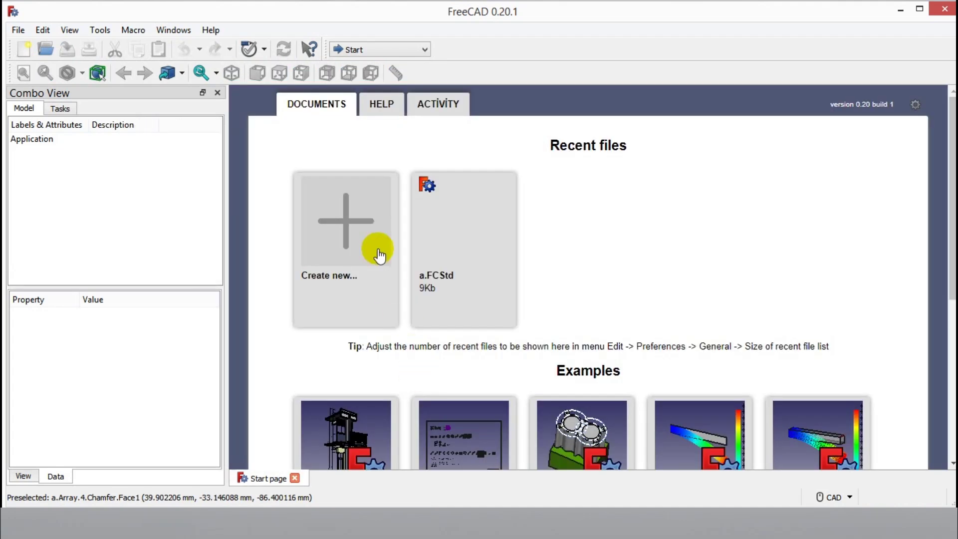
# Switch to the Part Design workbench and create a new document shown in isometric view
pyautogui.click(391, 44)
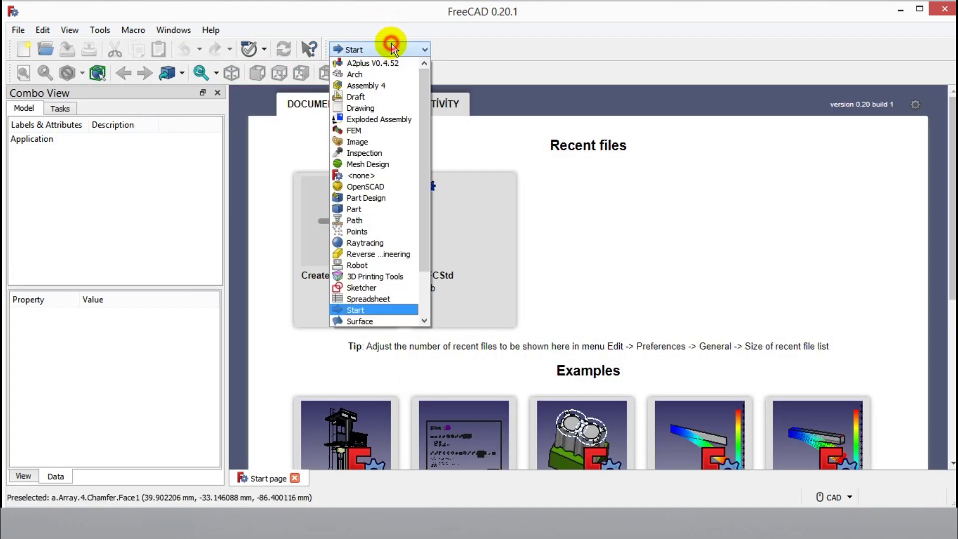
pyautogui.click(379, 198)
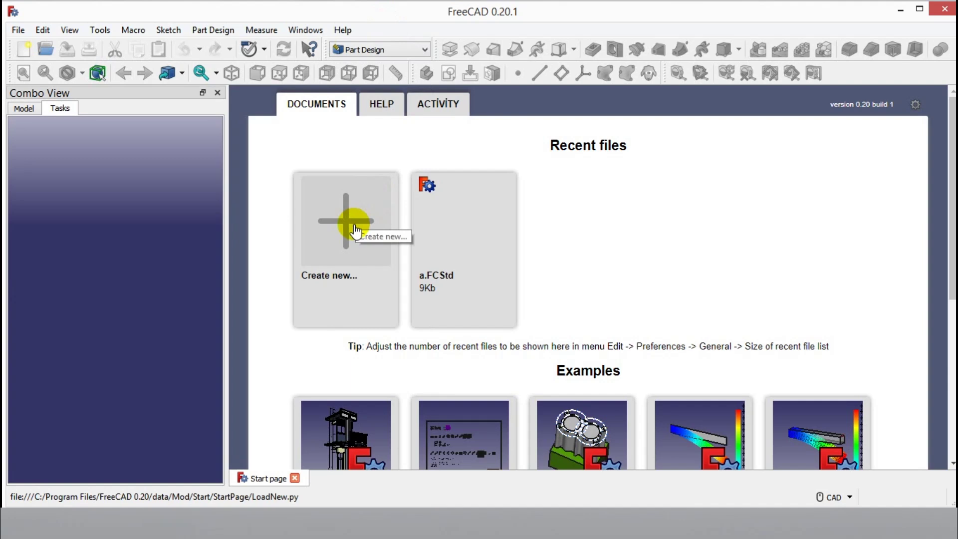
pyautogui.click(356, 230)
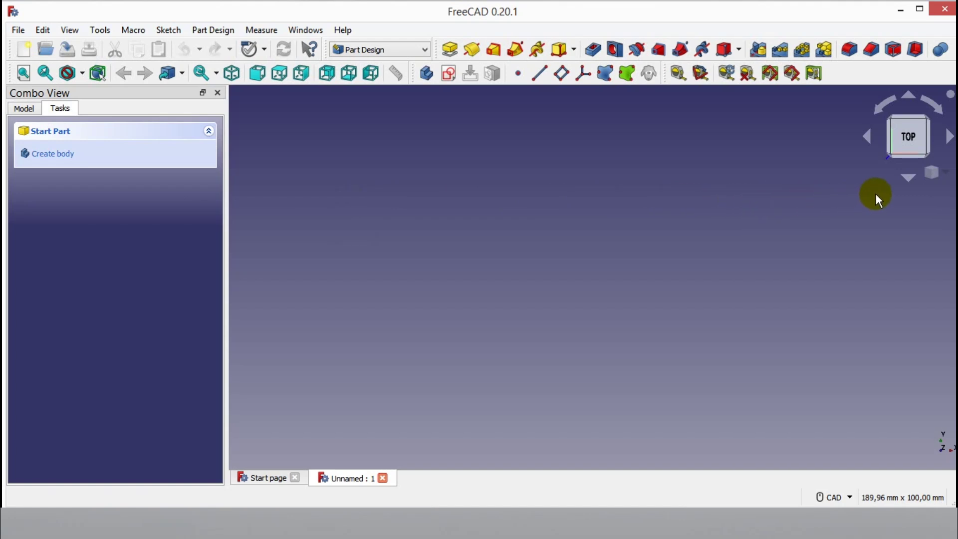
pyautogui.click(932, 172)
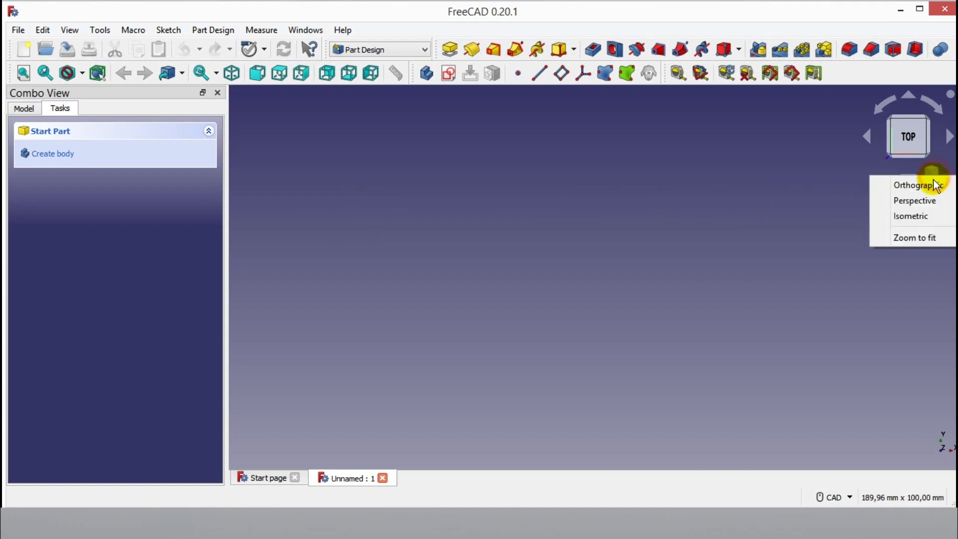
pyautogui.click(924, 222)
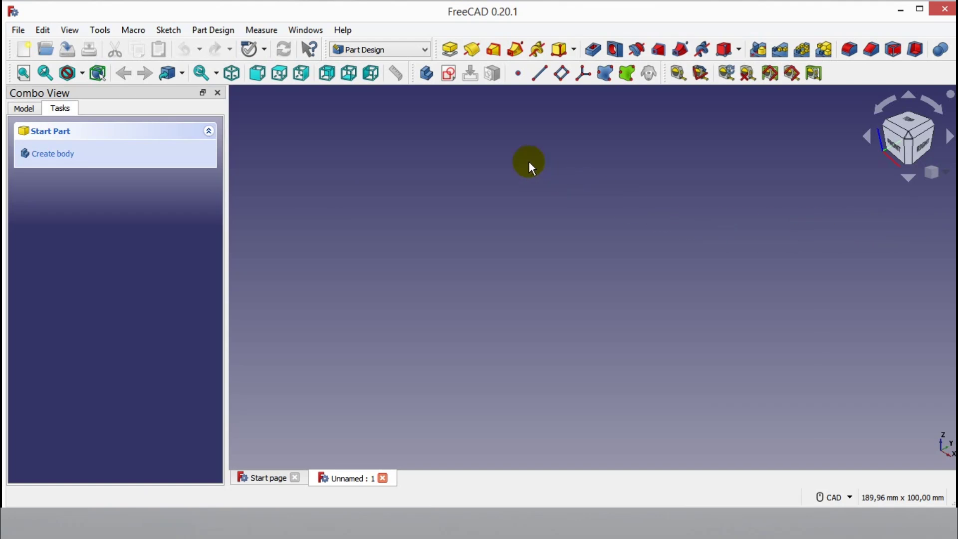
# Start a sketch on the XY plane and draw a circle of about 44 mm radius centred on the origin
pyautogui.click(449, 80)
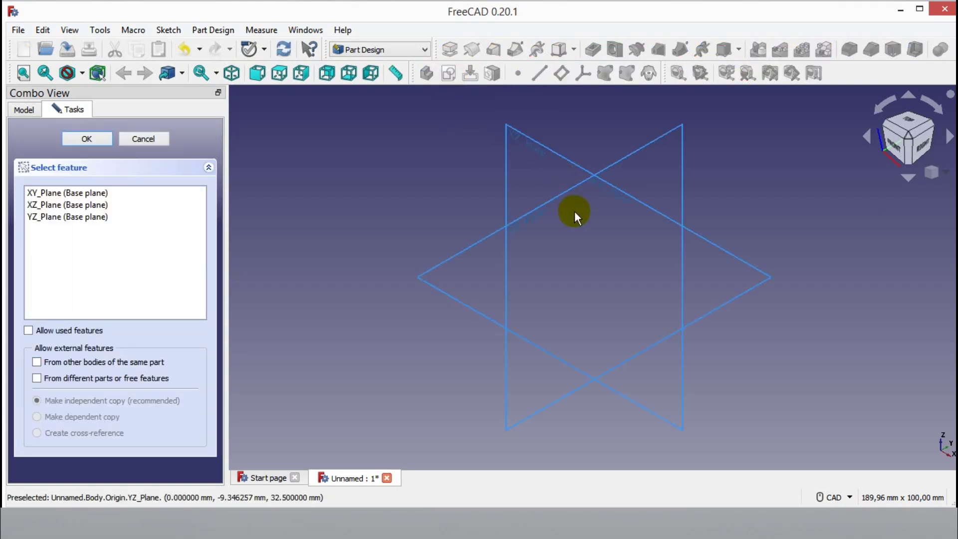
pyautogui.click(445, 260)
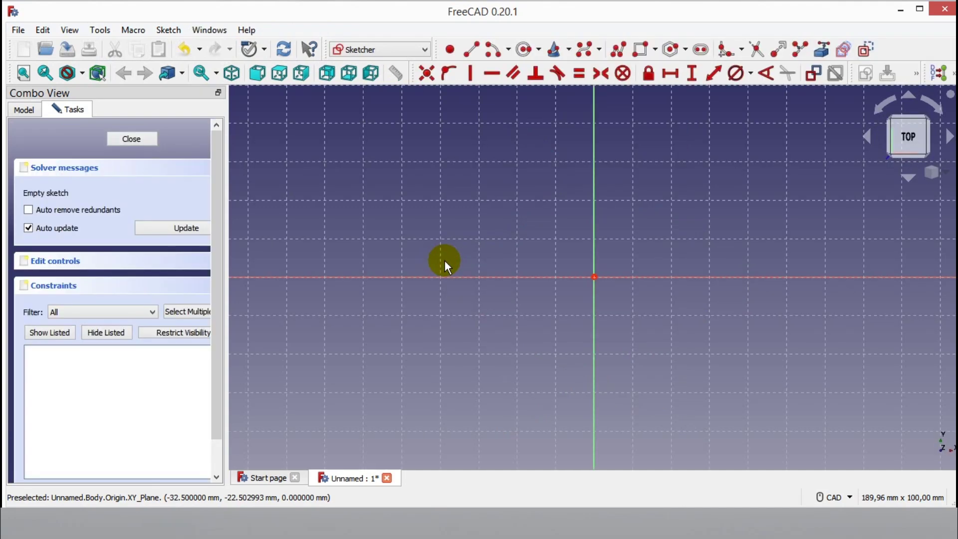
pyautogui.moveTo(442, 261); pyautogui.dragTo(419, 278, button='middle')
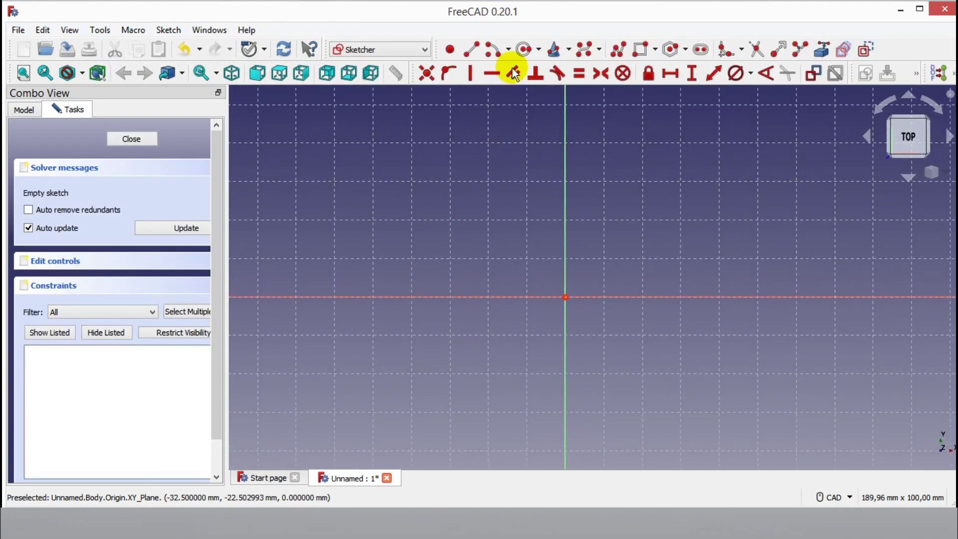
pyautogui.click(523, 50)
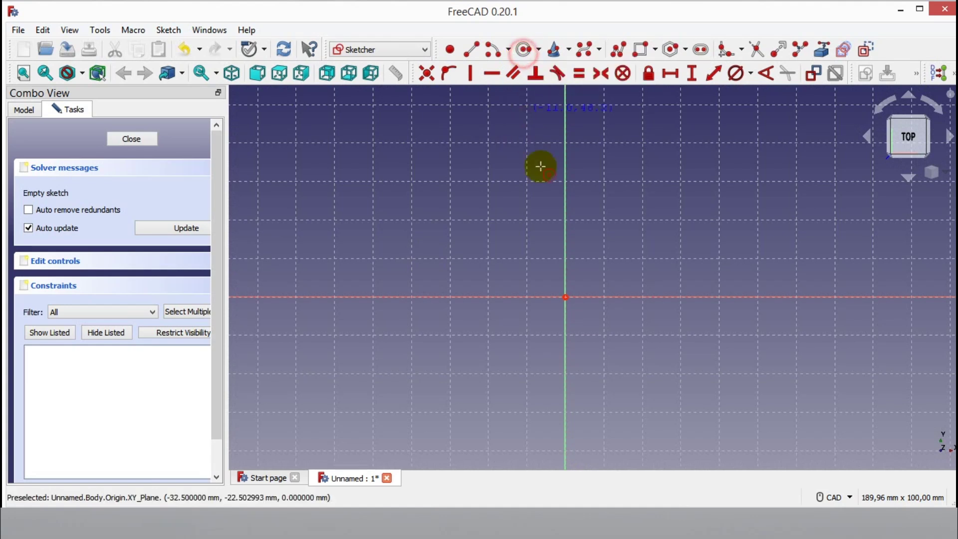
pyautogui.click(566, 297)
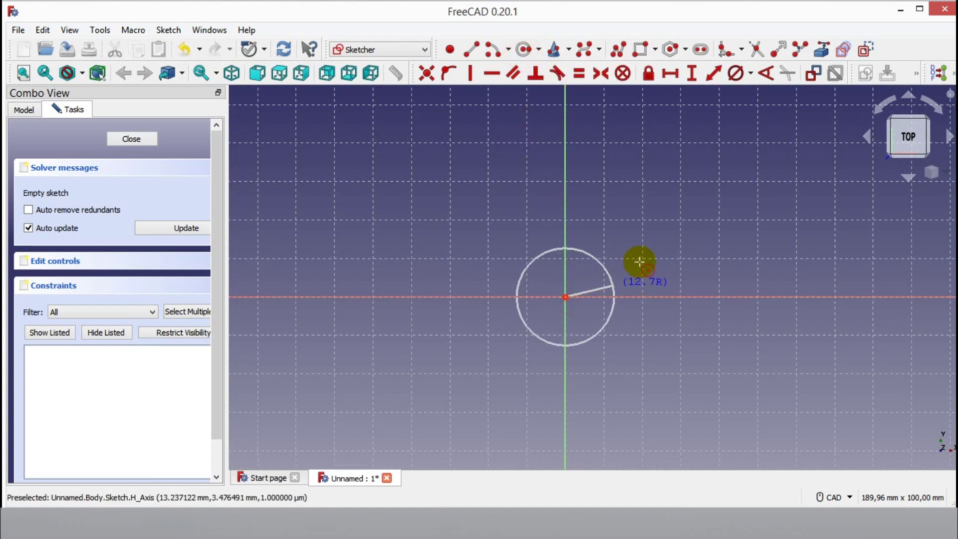
pyautogui.scroll(-1, 723, 263)
pyautogui.moveTo(723, 263); pyautogui.dragTo(724, 307, button='middle')
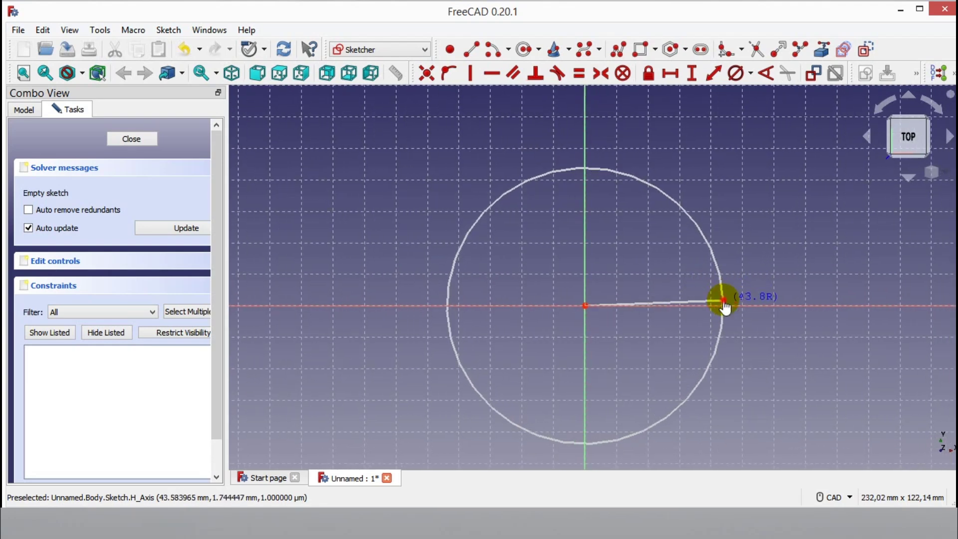
pyautogui.click(723, 300)
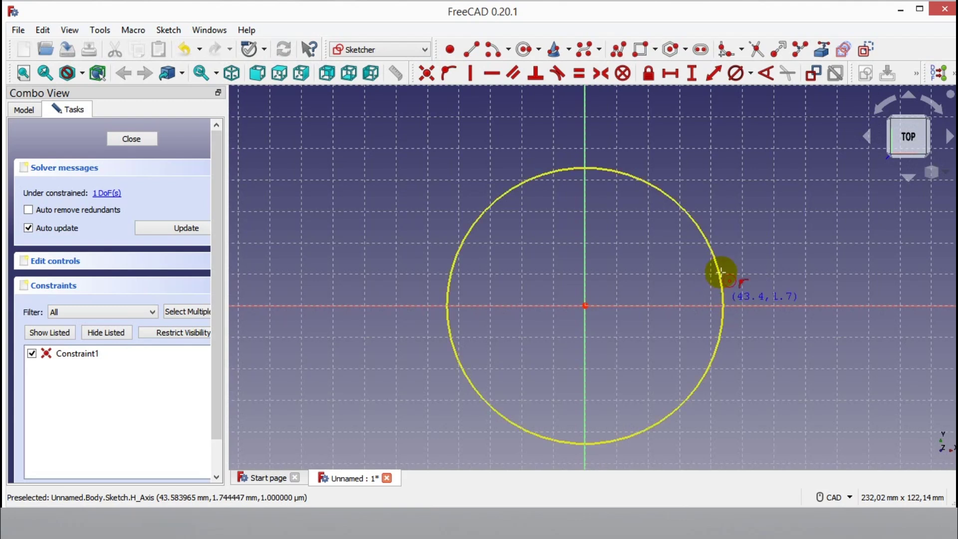
# Constrain the circle's diameter to 130 mm and close the sketch
pyautogui.click(734, 74)
pyautogui.click(698, 228)
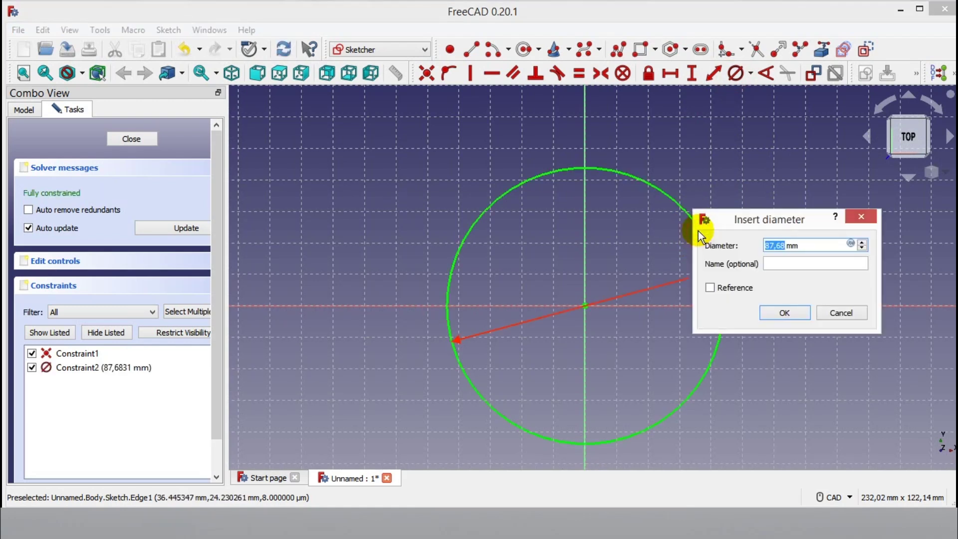
pyautogui.write('130')
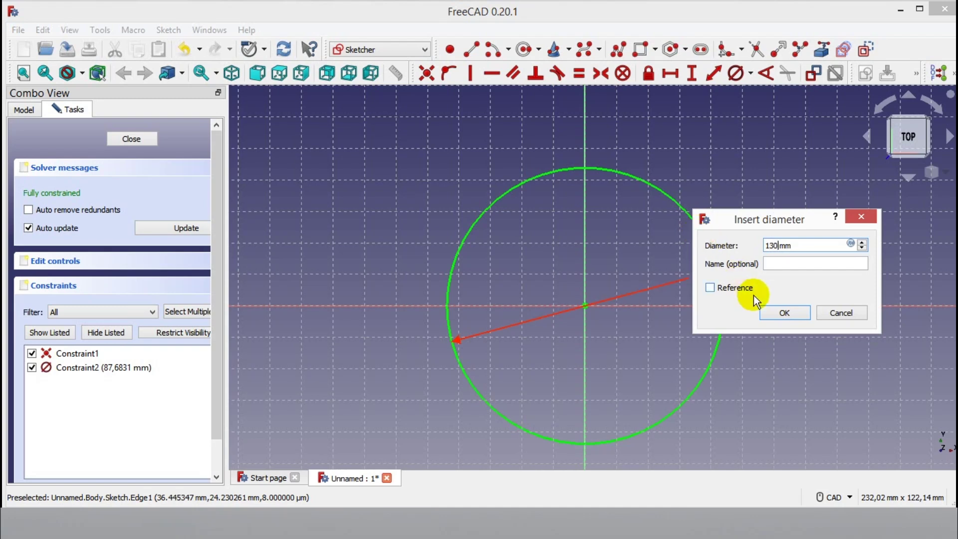
pyautogui.click(776, 313)
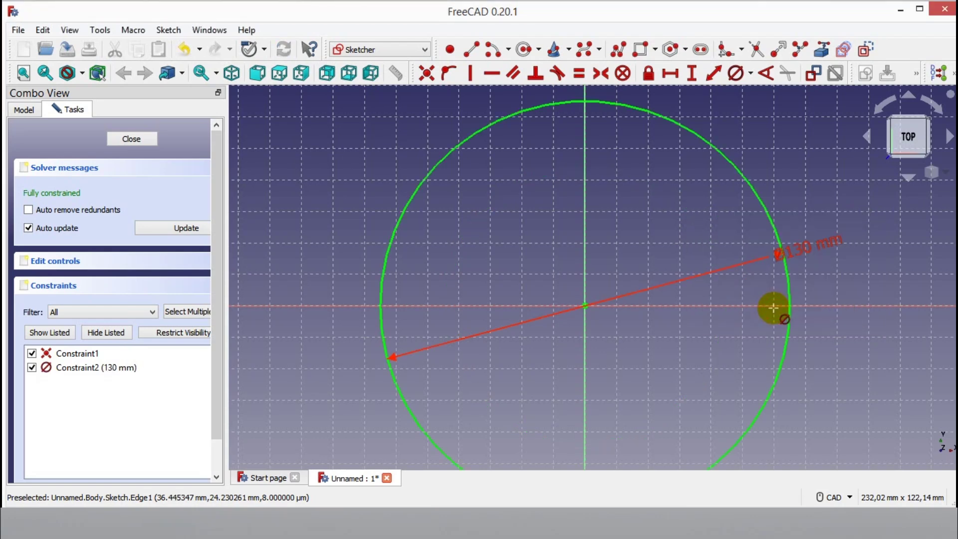
pyautogui.moveTo(773, 307); pyautogui.dragTo(711, 288, button='middle')
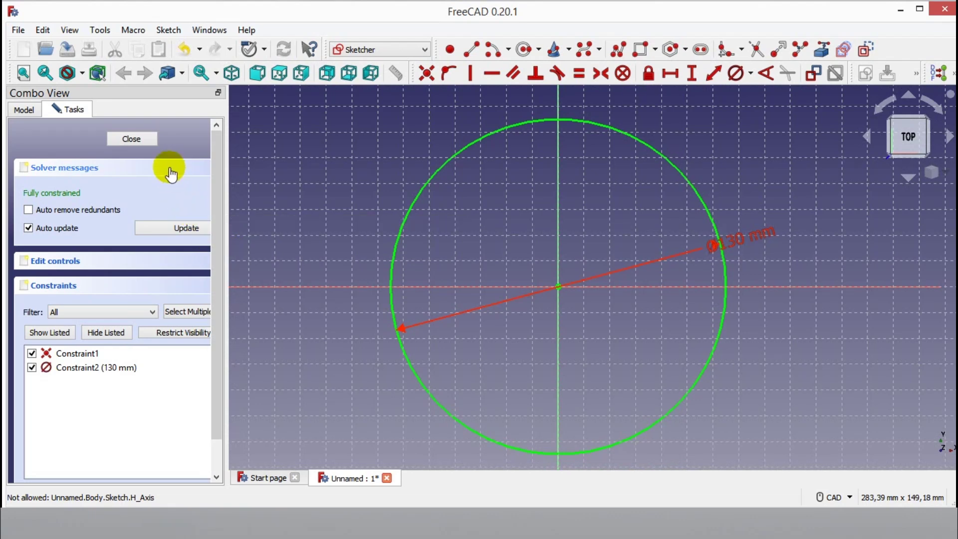
pyautogui.click(131, 139)
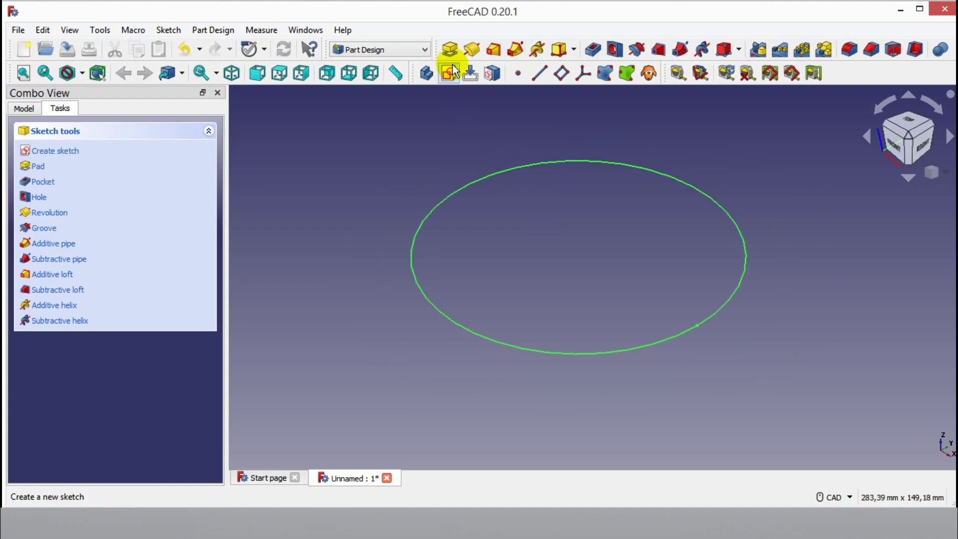
# Pad the circle sketch to a length of 15 mm and show the model tree
pyautogui.click(450, 54)
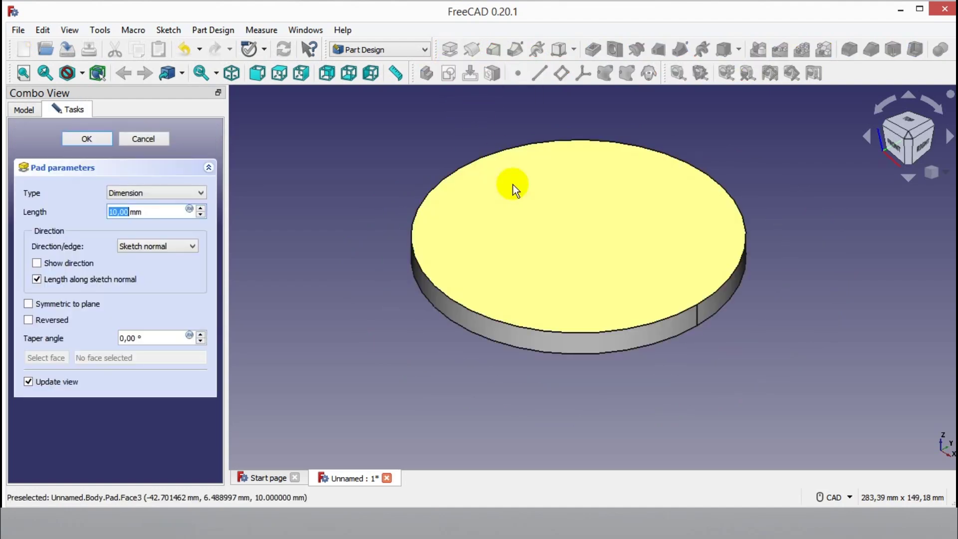
pyautogui.write('15')
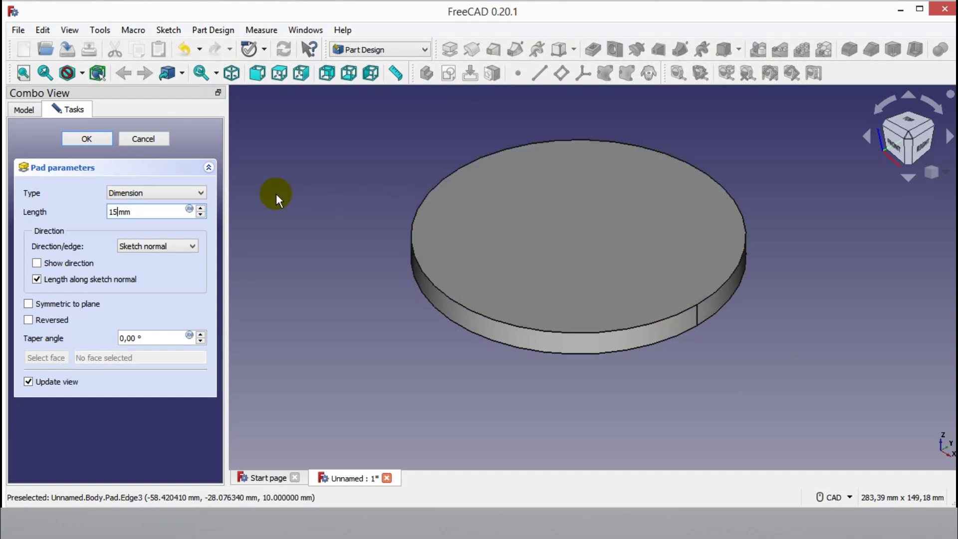
pyautogui.click(101, 141)
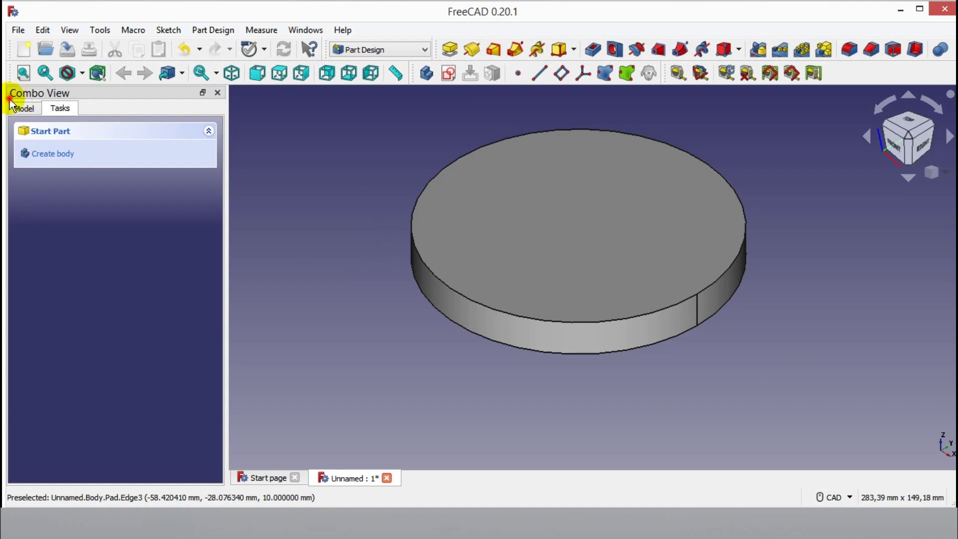
pyautogui.click(25, 107)
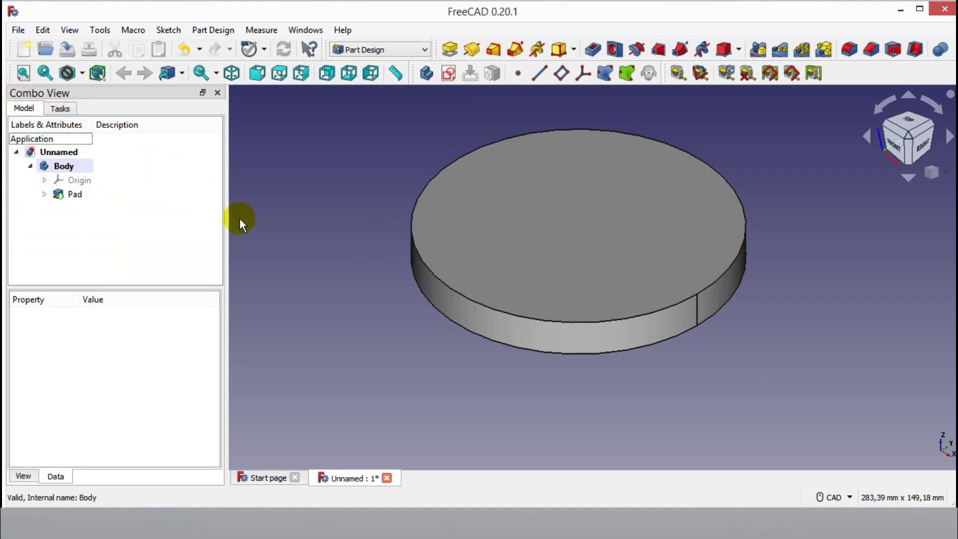
# Start a new sketch on the underside face of the disc
pyautogui.moveTo(420, 384); pyautogui.dragTo(526, 354, button='middle')
pyautogui.moveTo(515, 186); pyautogui.dragTo(515, 182, button='middle')
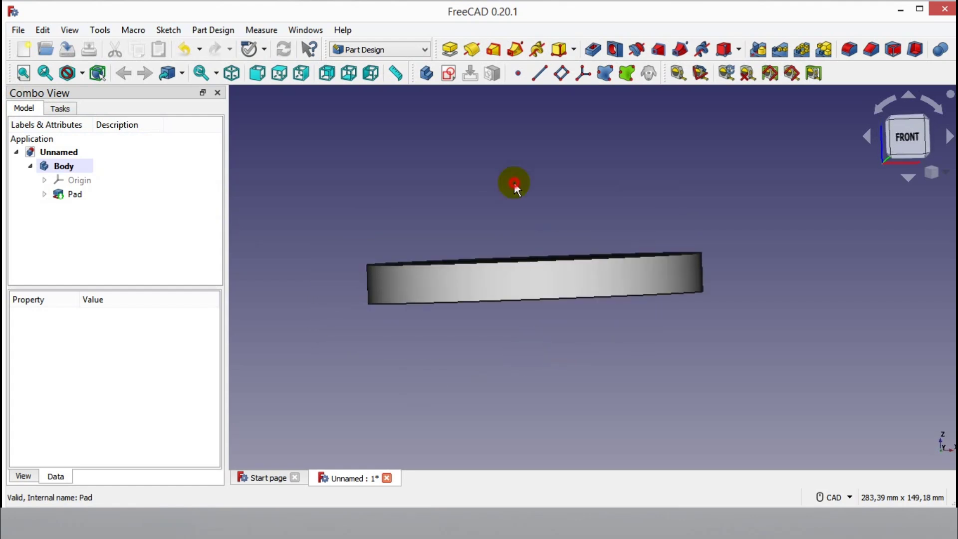
pyautogui.moveTo(540, 344); pyautogui.dragTo(552, 245, button='middle')
pyautogui.click(552, 245)
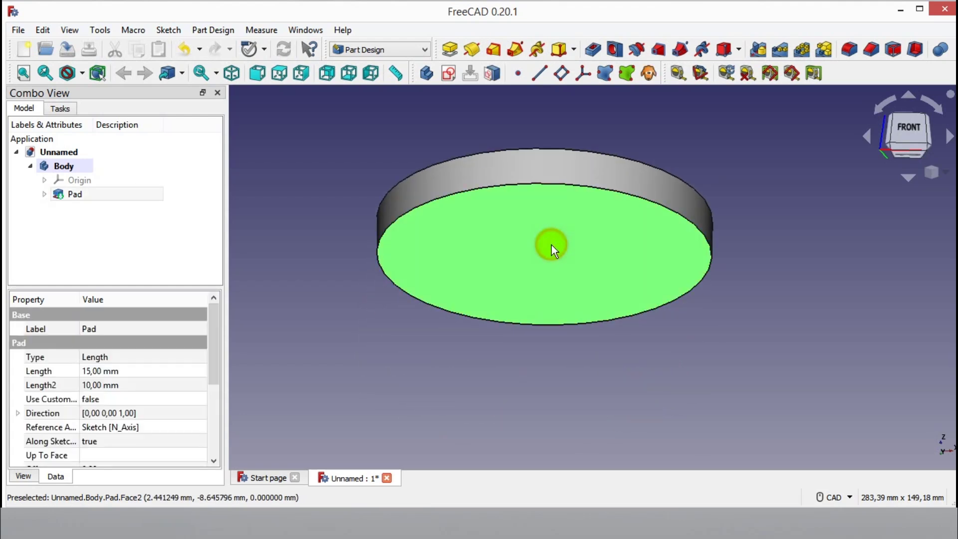
pyautogui.click(454, 71)
pyautogui.moveTo(641, 222); pyautogui.dragTo(690, 122, button='middle')
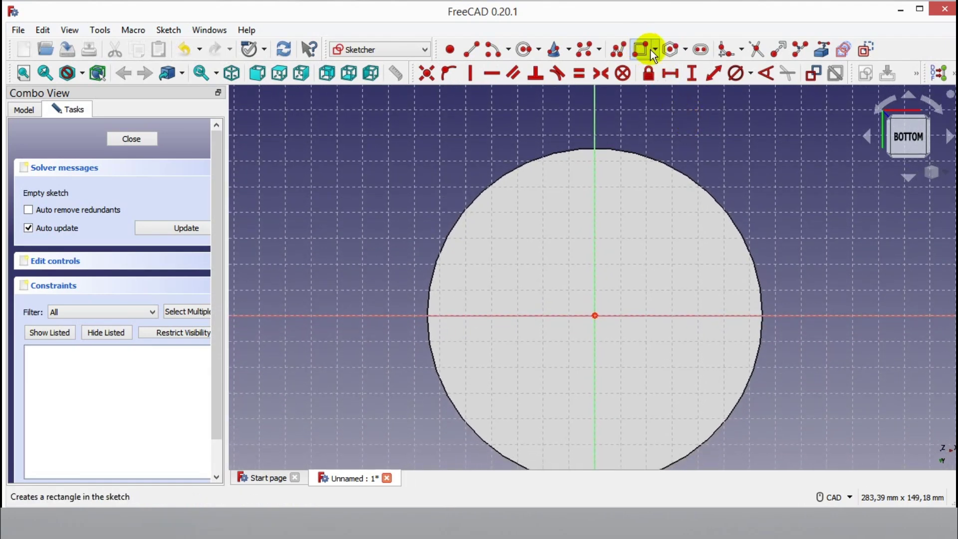
# Draw a circle of about 50 mm radius centred on the origin and convert it to construction geometry
pyautogui.click(524, 49)
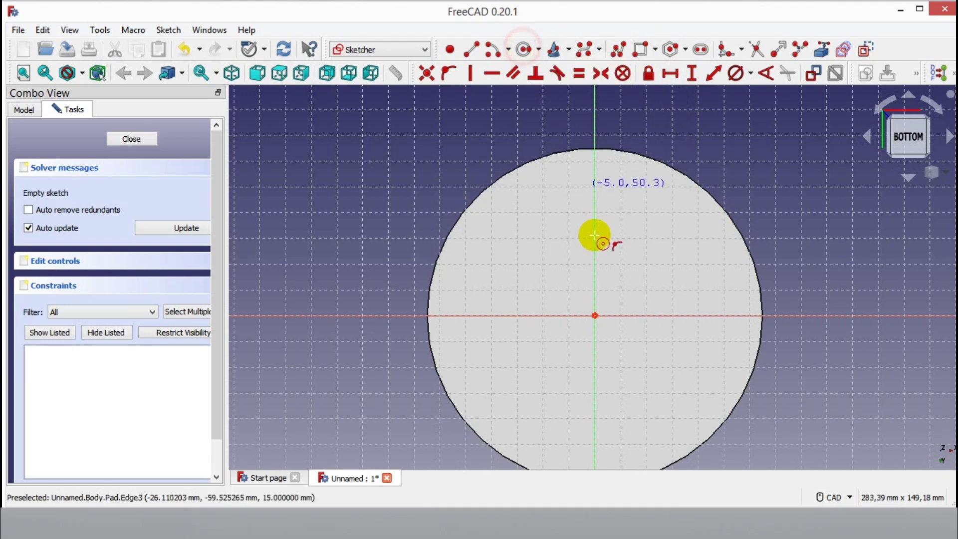
pyautogui.click(595, 315)
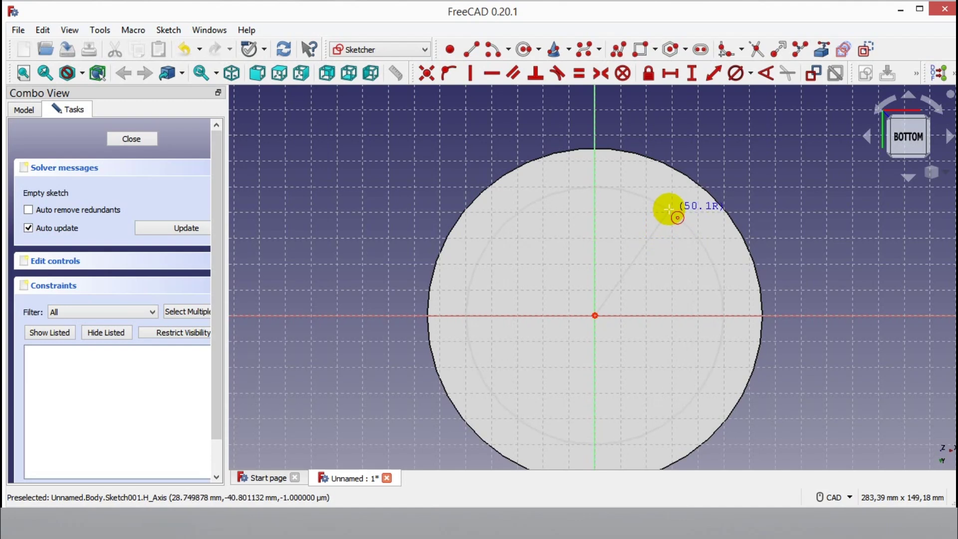
pyautogui.click(670, 209)
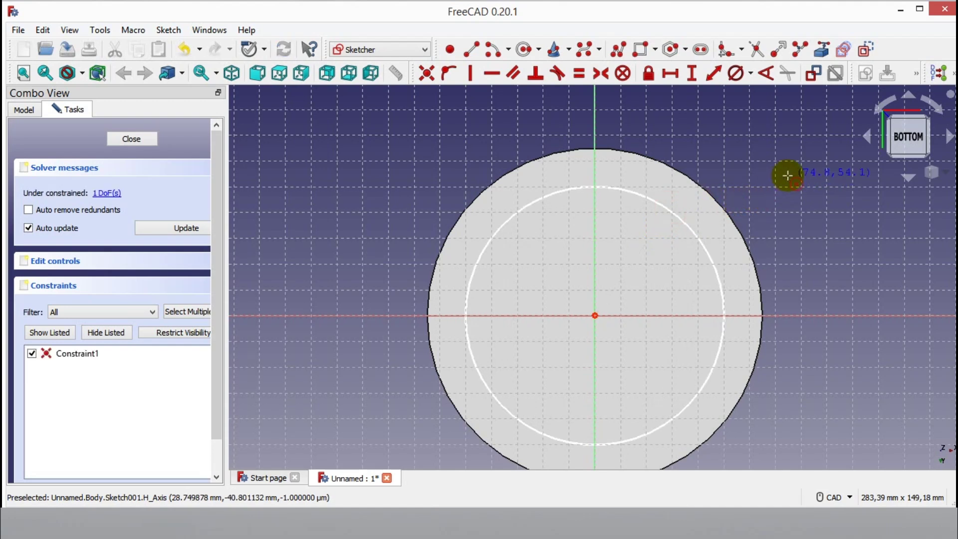
pyautogui.rightClick(768, 159)
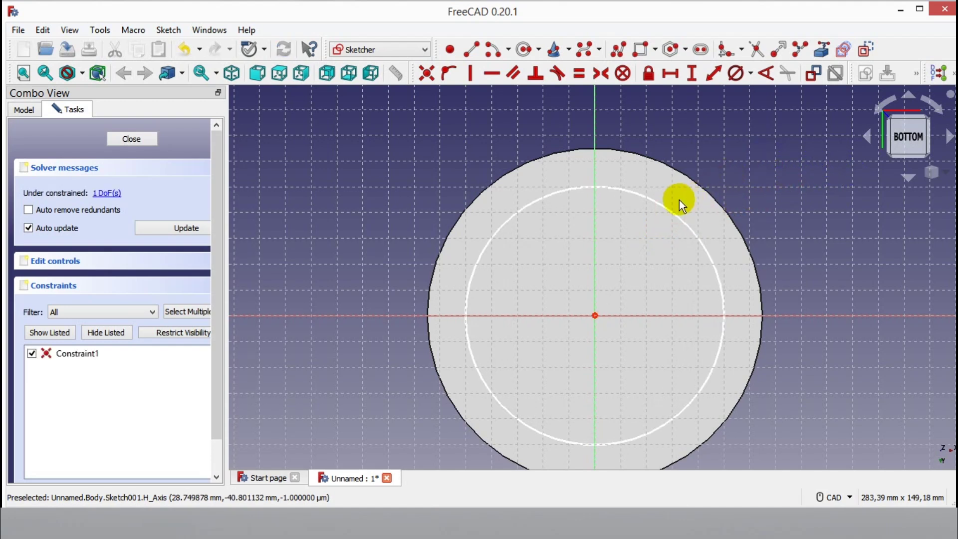
pyautogui.click(680, 220)
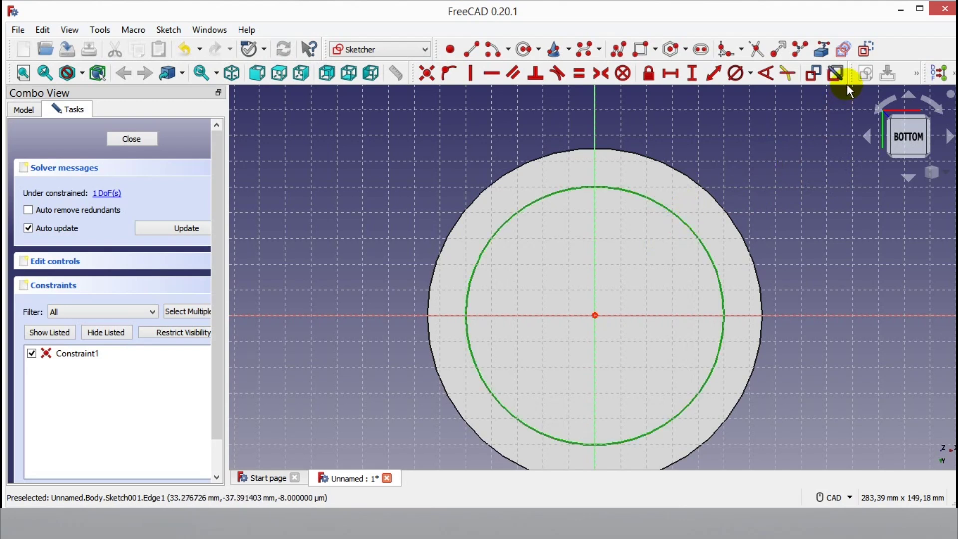
pyautogui.click(859, 57)
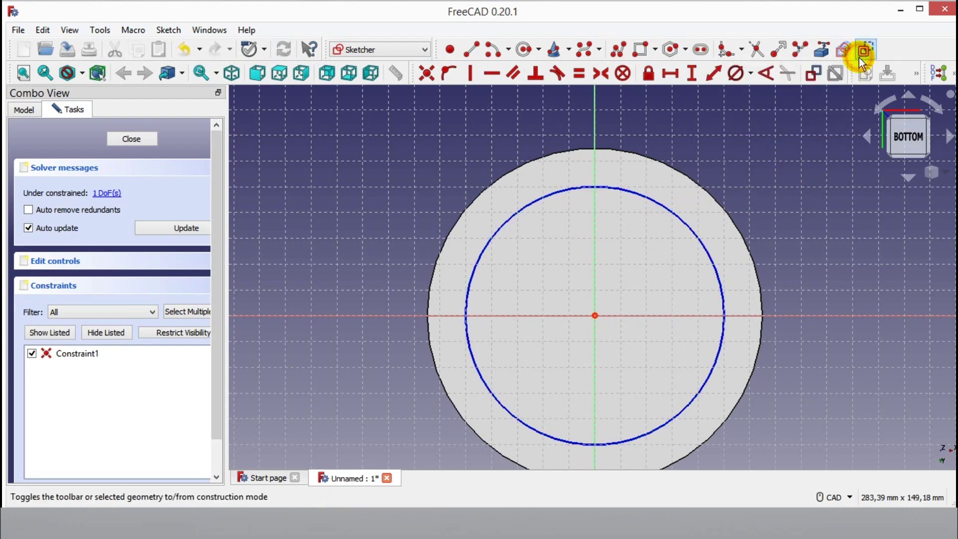
pyautogui.click(817, 169)
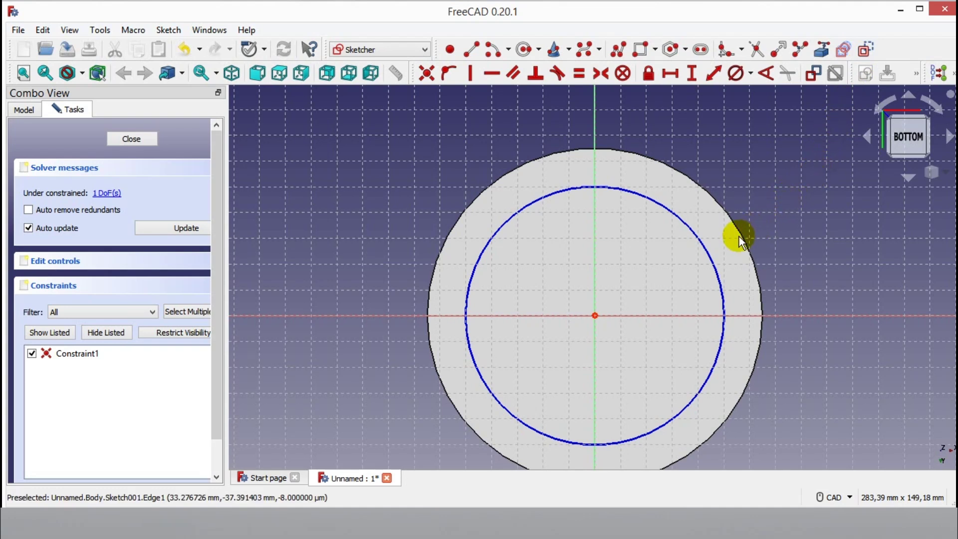
# Draw a circle of about 8 mm radius centred where the construction circle crosses the vertical axis above the origin
pyautogui.click(525, 50)
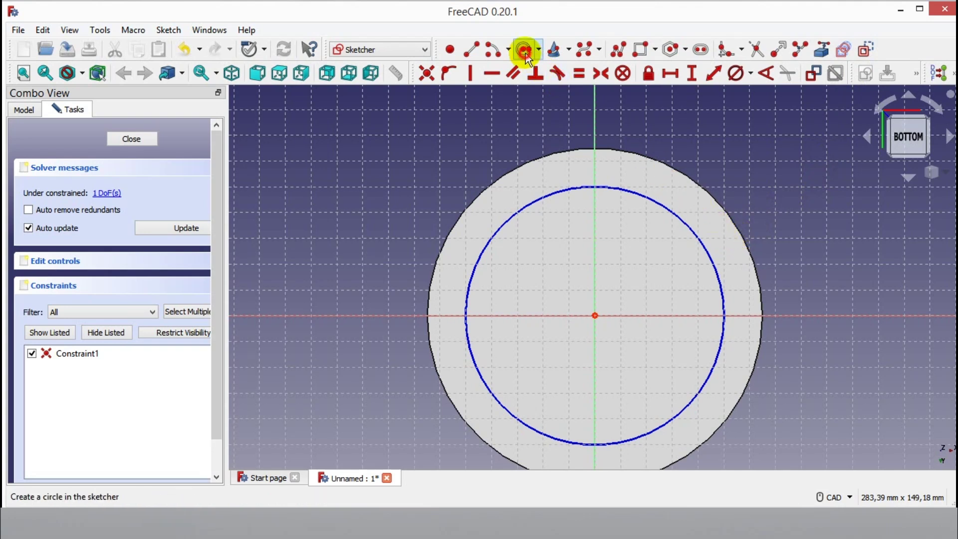
pyautogui.click(593, 188)
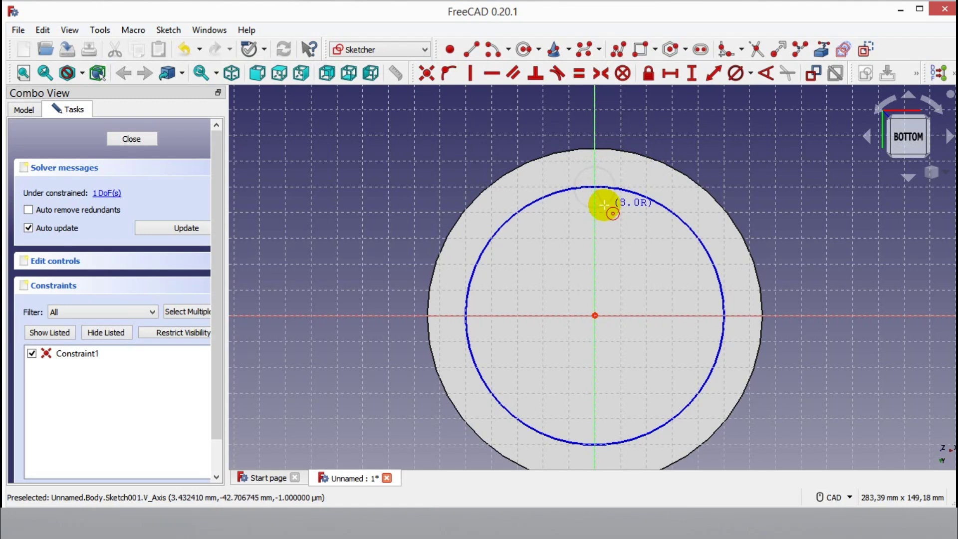
pyautogui.click(604, 204)
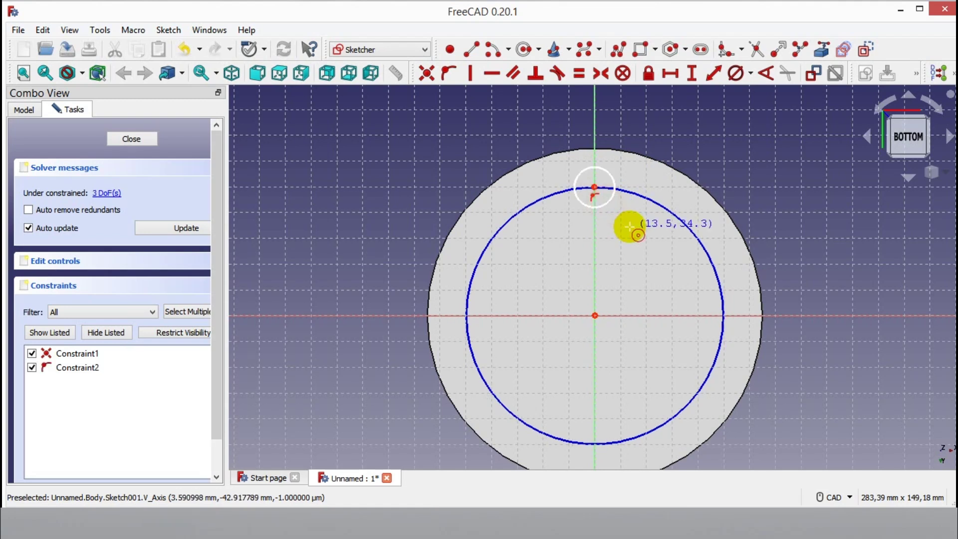
# Constrain the construction circle's diameter to 100 mm and the small circle's diameter to 12 mm
pyautogui.click(739, 79)
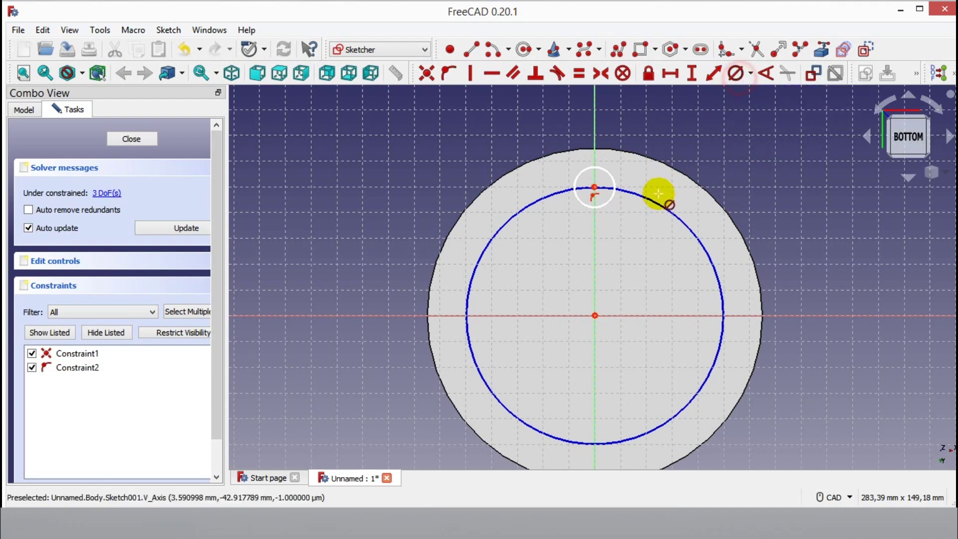
pyautogui.click(676, 215)
pyautogui.write('100mm')
pyautogui.press('Return')
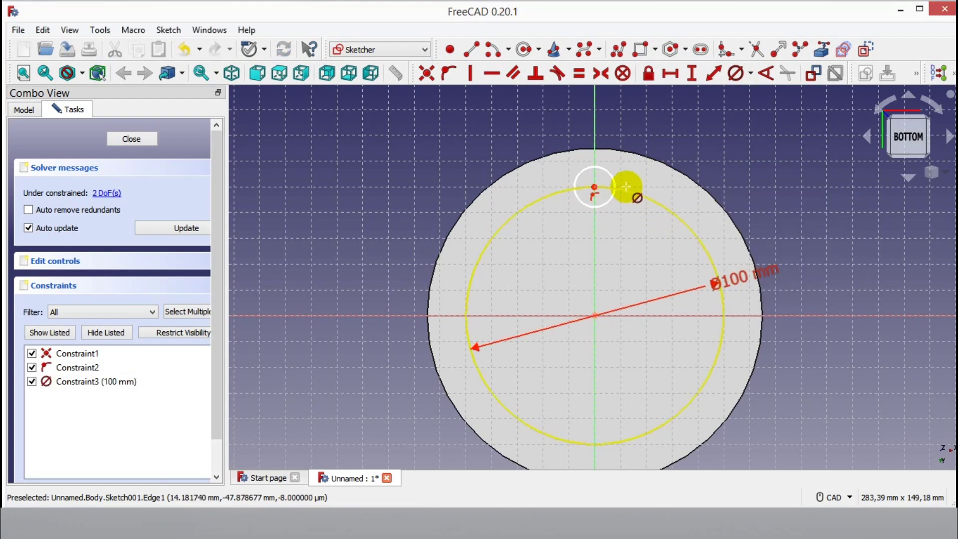
pyautogui.rightClick(613, 179)
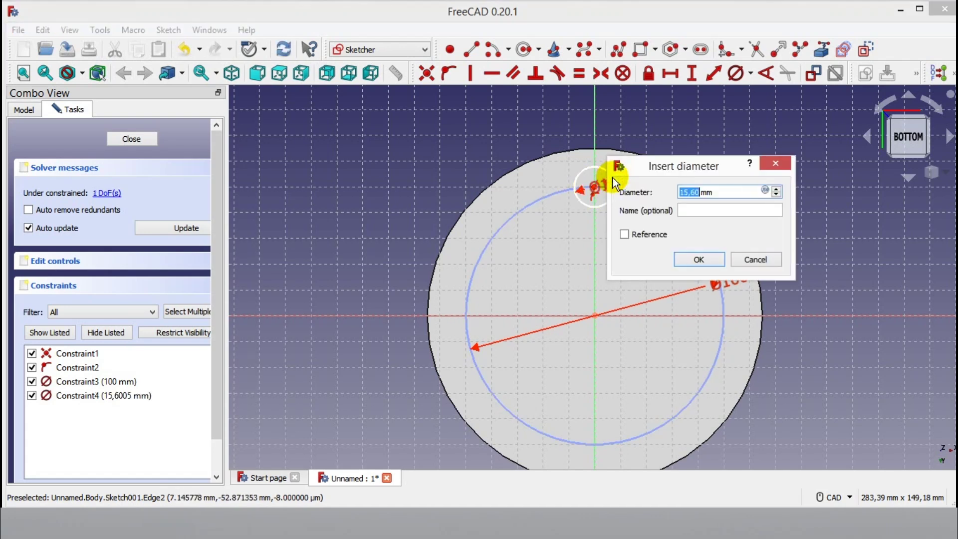
pyautogui.press('Return')
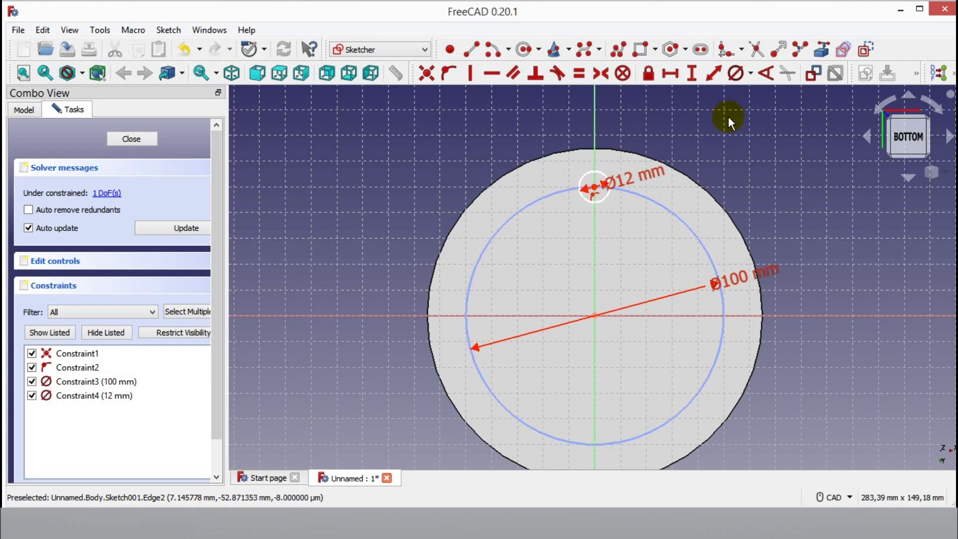
pyautogui.click(719, 163)
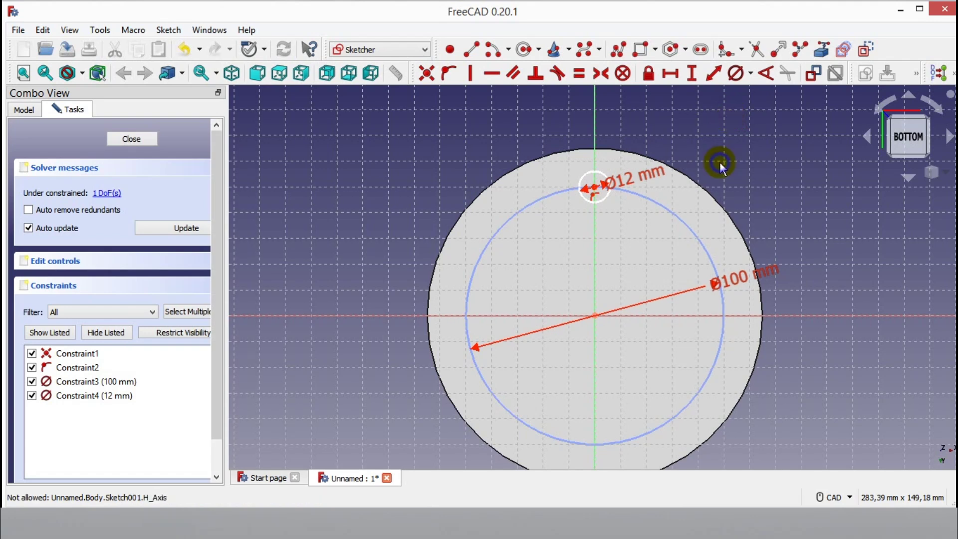
# Constrain the vertical distance between the small circle's centre and the origin to 50 mm and close the sketch
pyautogui.click(685, 74)
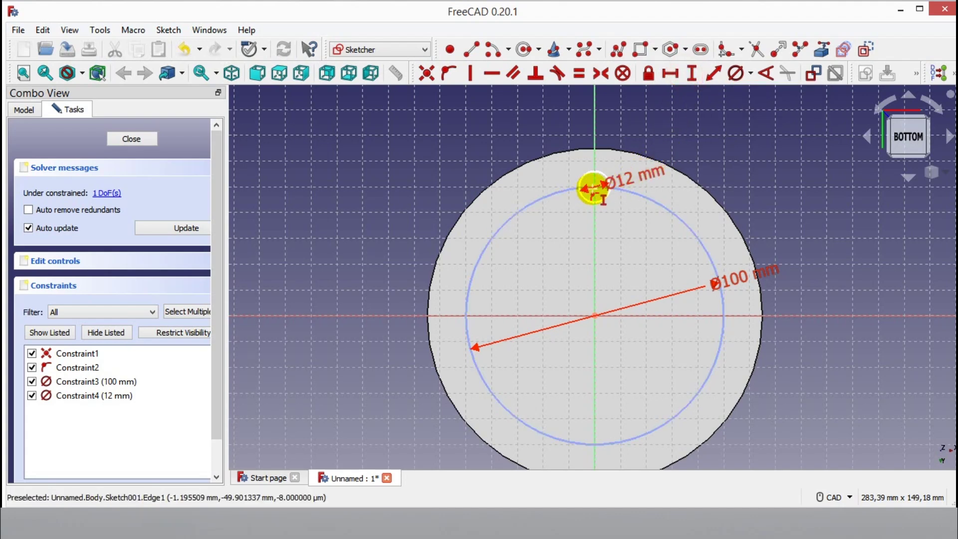
pyautogui.click(593, 189)
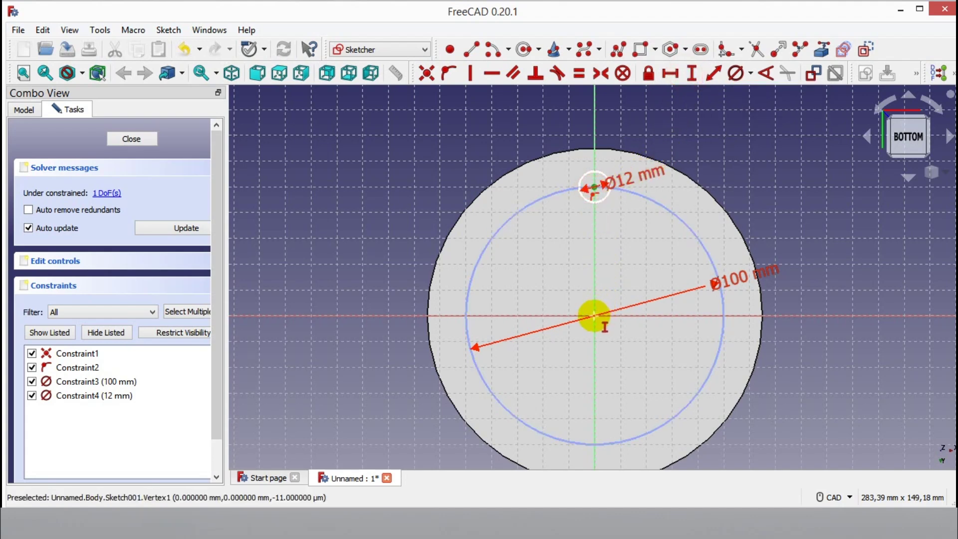
pyautogui.click(594, 316)
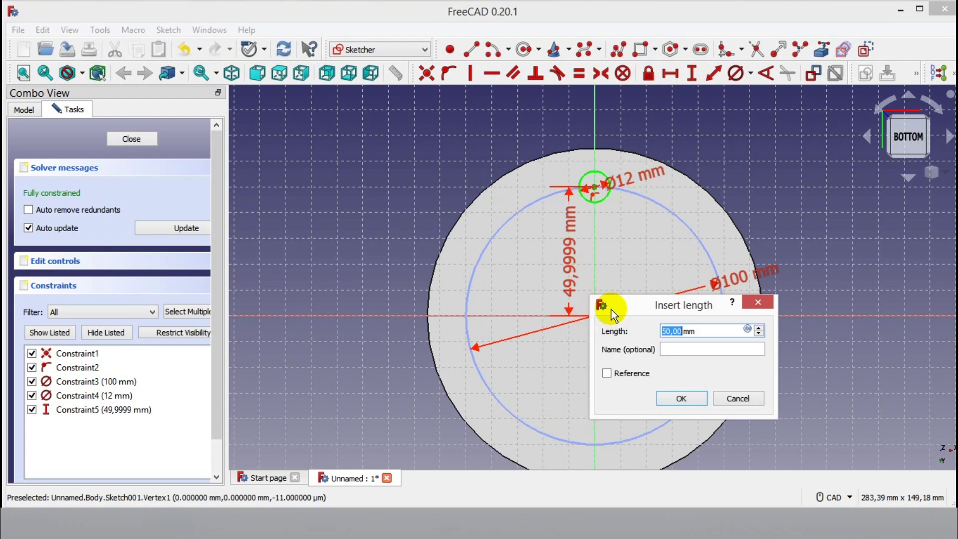
pyautogui.click(681, 398)
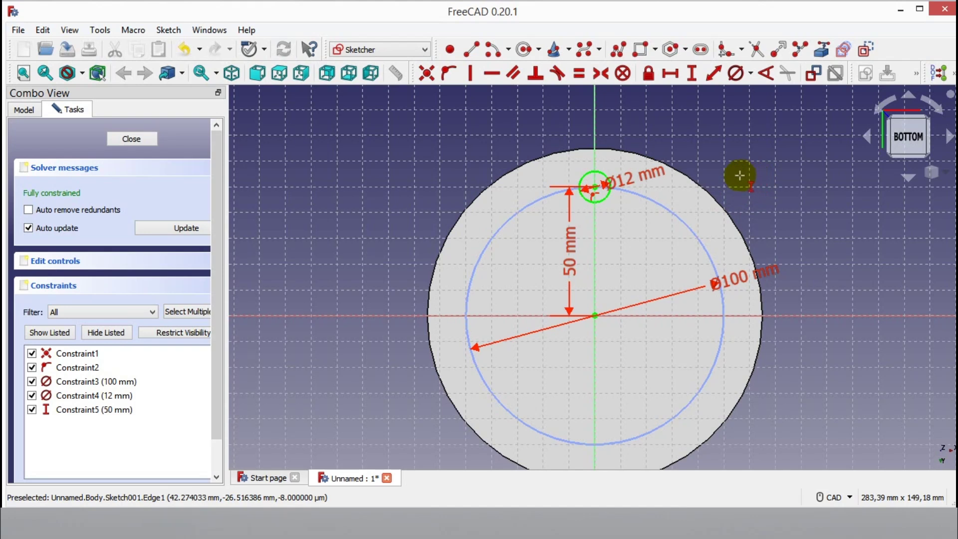
pyautogui.click(121, 139)
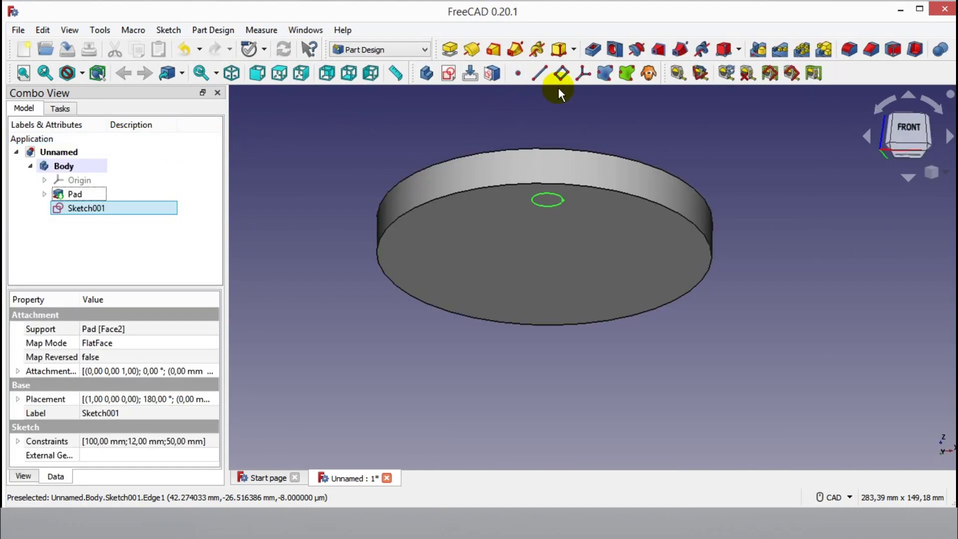
# Cut the 12 mm circle into the underside of the disc as a 10 mm deep pocket
pyautogui.click(597, 53)
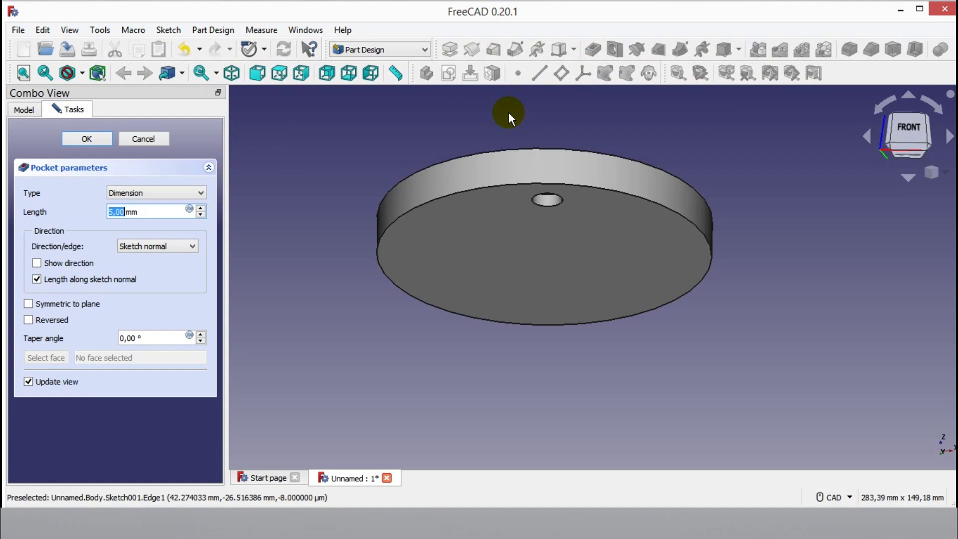
pyautogui.write('10')
pyautogui.click(89, 139)
# Create a polar pattern of the pocket around the normal sketch axis with 6 occurrences over 360°
pyautogui.moveTo(438, 358)
pyautogui.mouseDown(button='middle')
pyautogui.moveTo(460, 321)
pyautogui.moveTo(434, 321)
pyautogui.moveTo(434, 342)
pyautogui.mouseUp(button='middle')
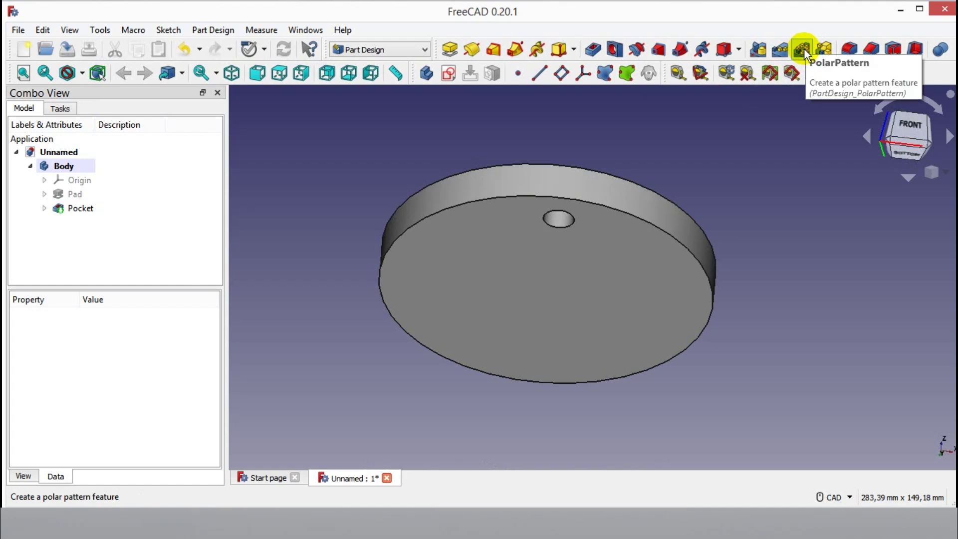
pyautogui.click(804, 52)
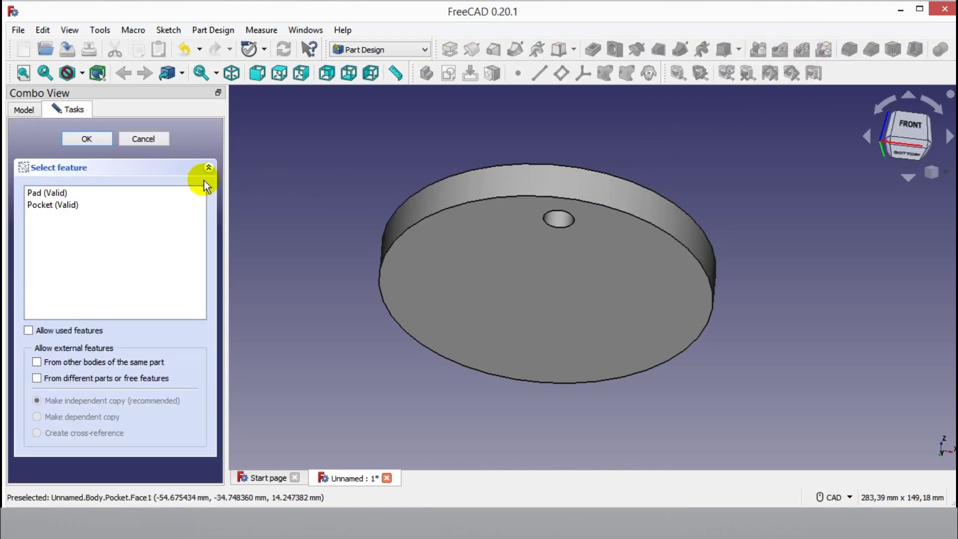
pyautogui.click(85, 203)
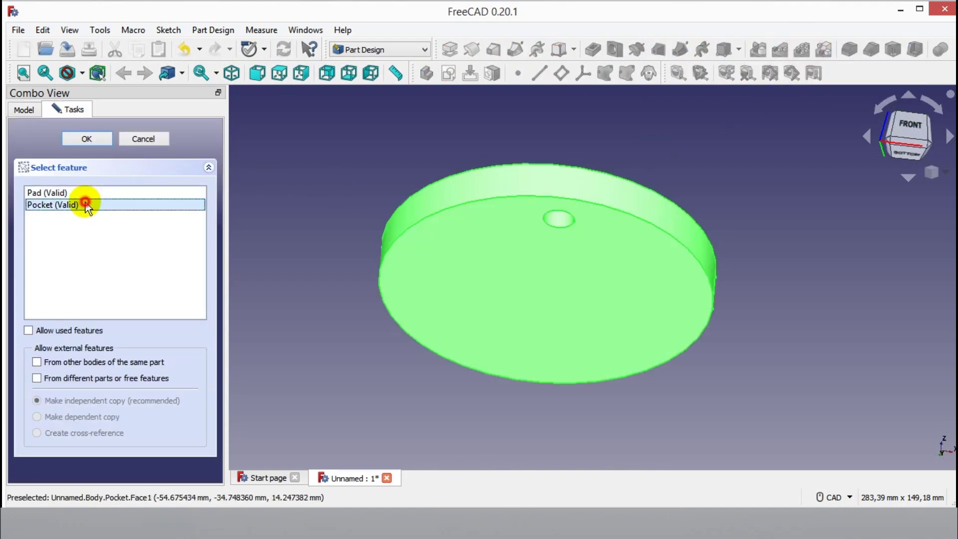
pyautogui.click(99, 140)
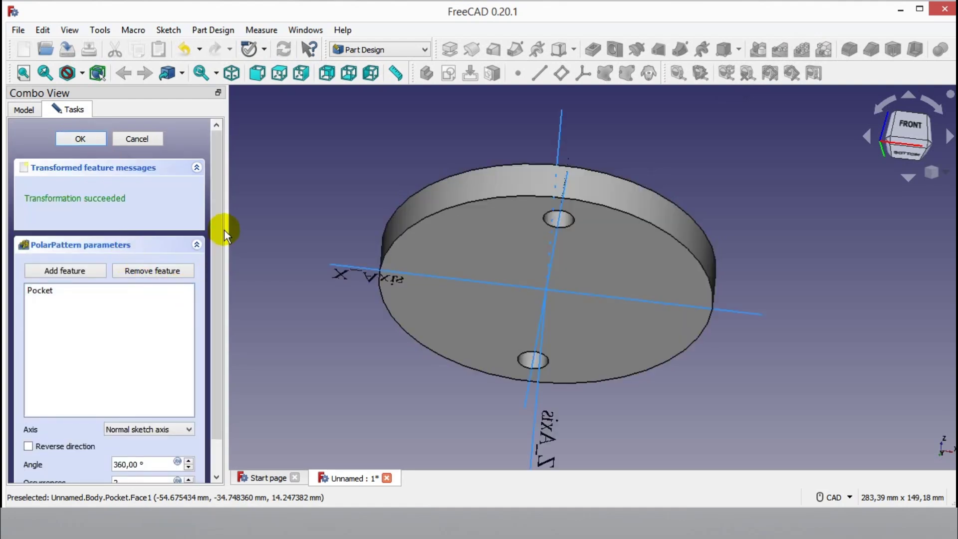
pyautogui.moveTo(217, 221); pyautogui.dragTo(219, 264)
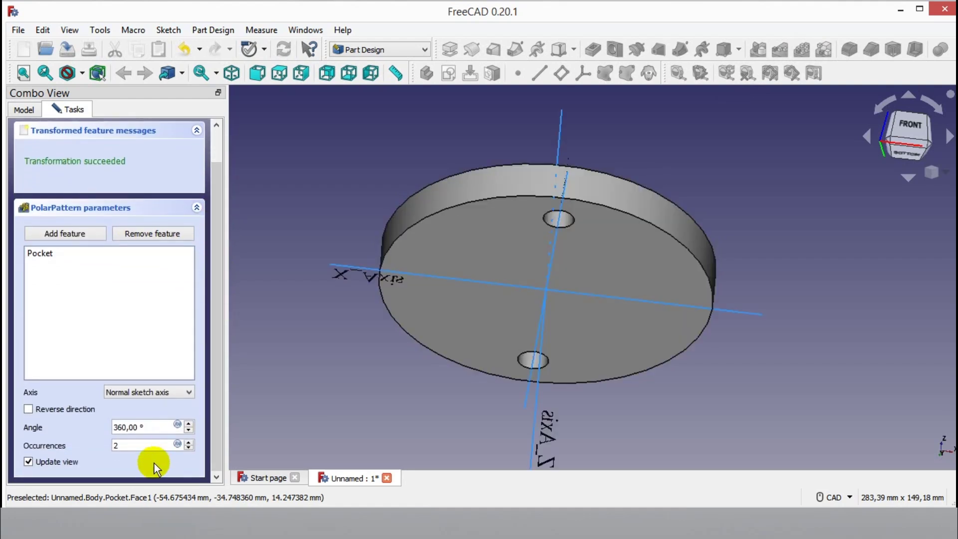
pyautogui.doubleClick(136, 444)
pyautogui.write('6')
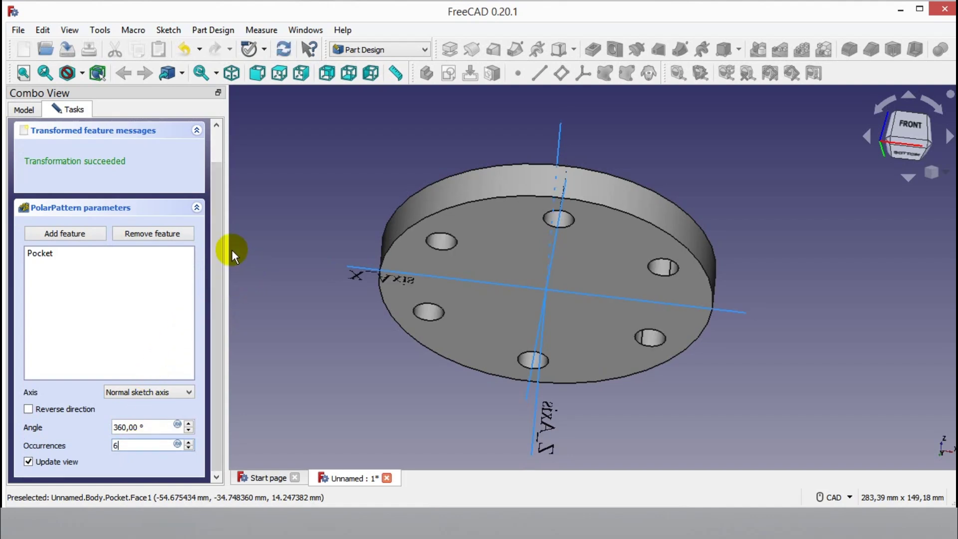
pyautogui.moveTo(223, 237); pyautogui.dragTo(218, 170)
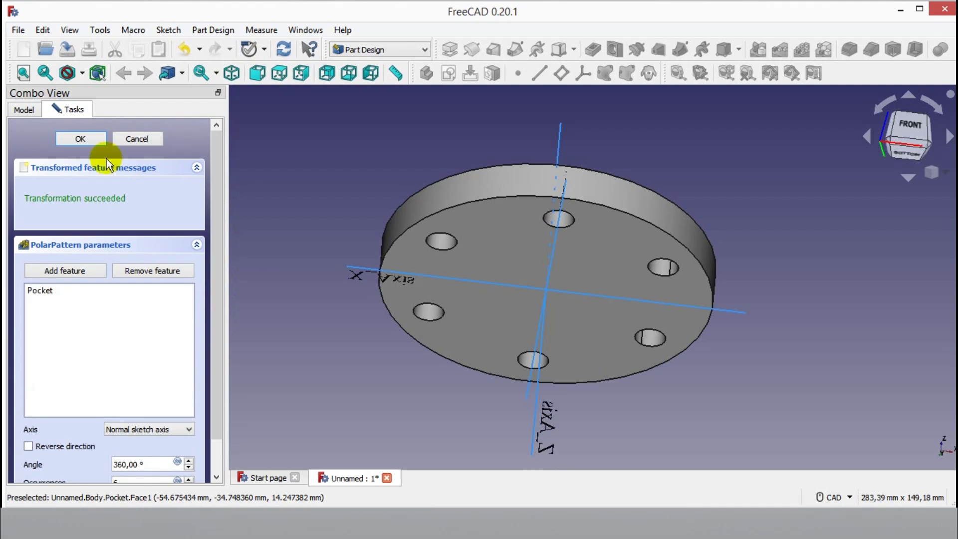
pyautogui.click(83, 140)
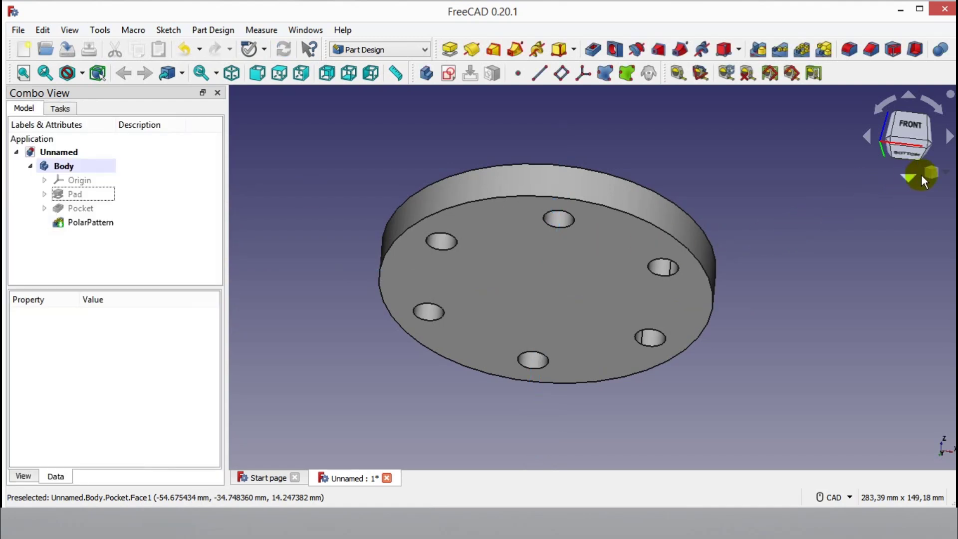
# Chamfer the upper outer edge of the disc with a size of 2 mm
pyautogui.click(931, 172)
pyautogui.click(930, 210)
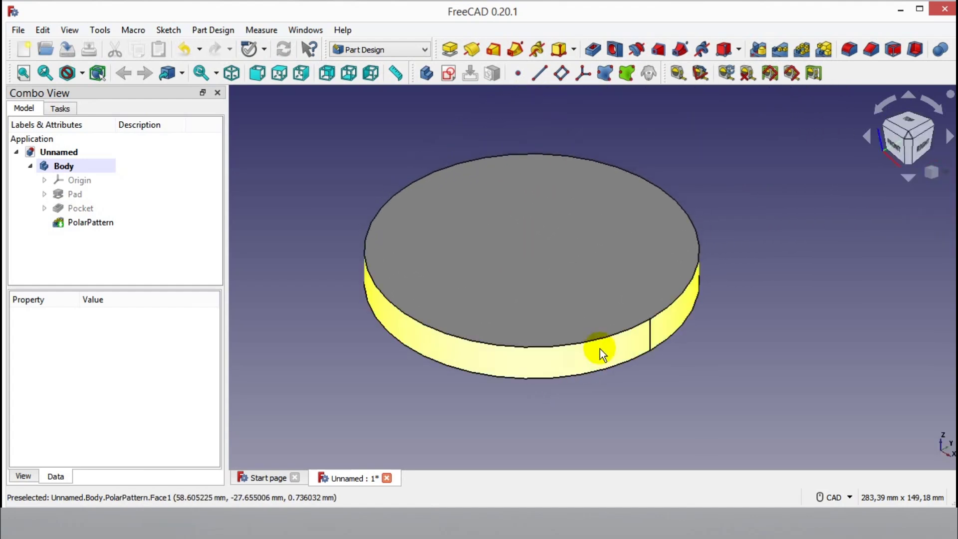
pyautogui.click(611, 333)
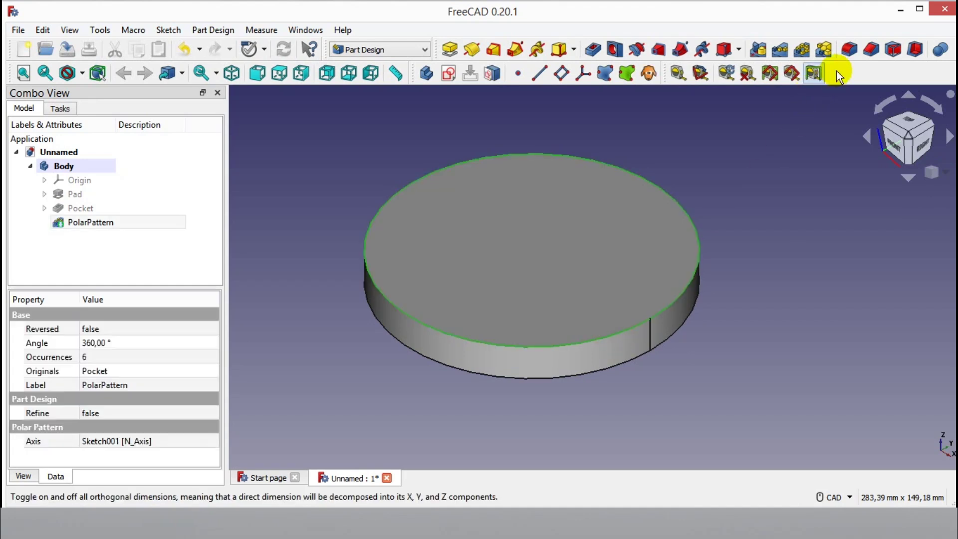
pyautogui.click(870, 52)
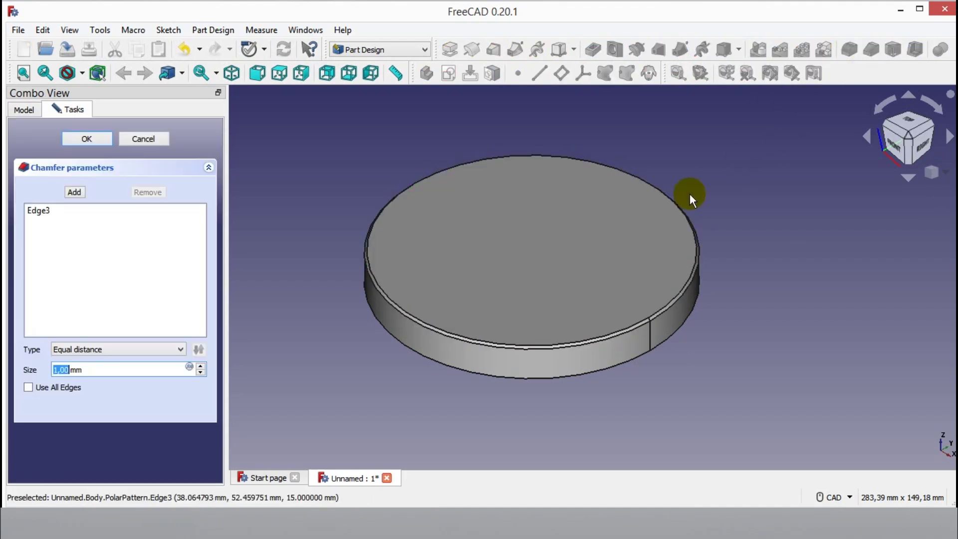
pyautogui.write('2')
pyautogui.click(94, 137)
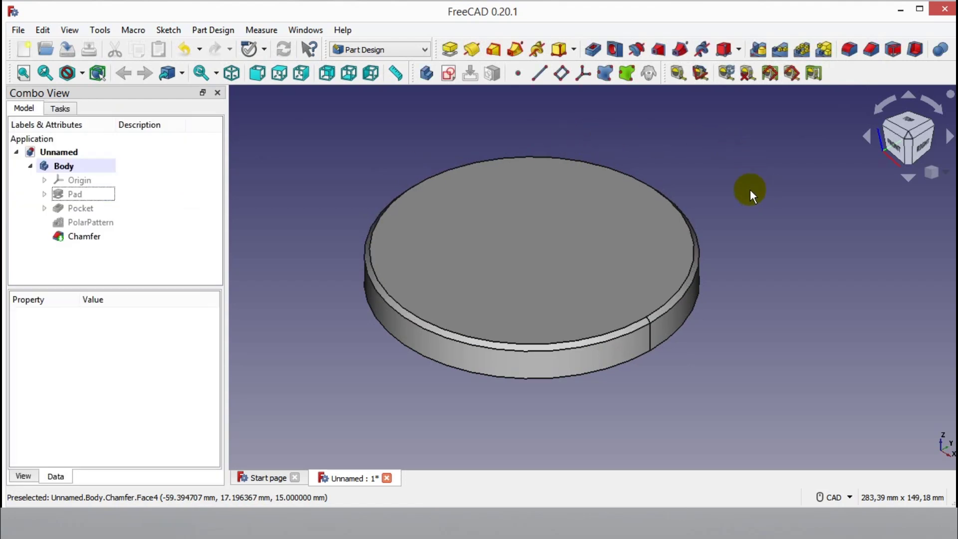
# Save the document as Top in the Assemly 4 folder
pyautogui.click(61, 49)
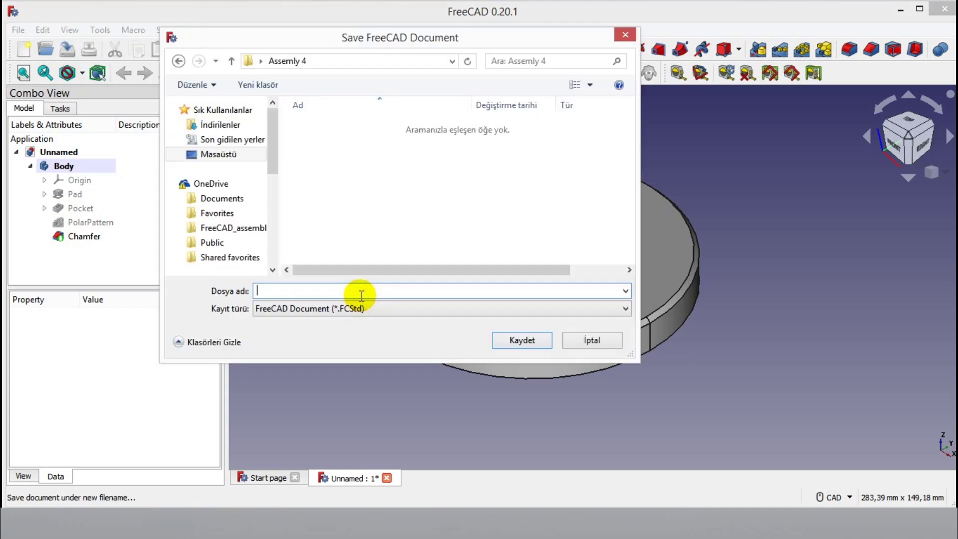
pyautogui.write('Top')
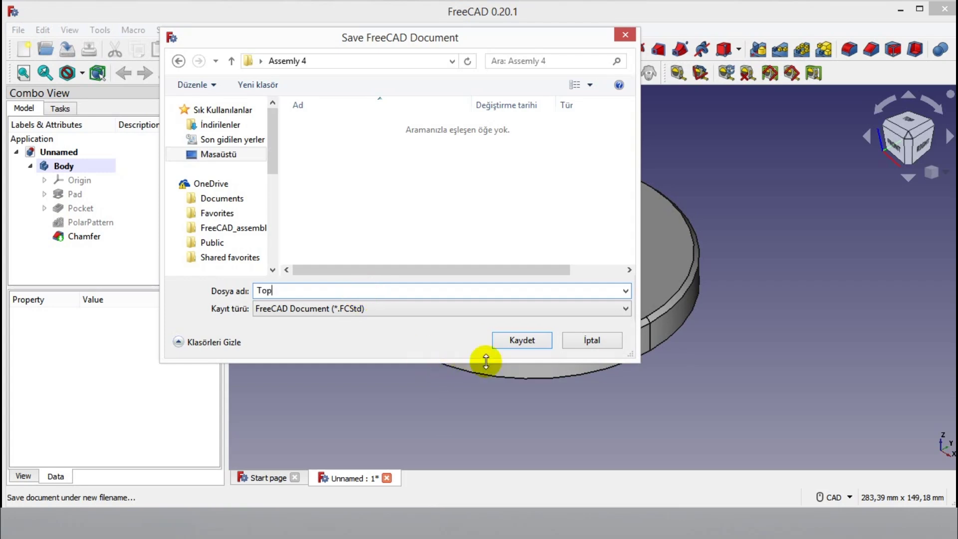
pyautogui.click(510, 338)
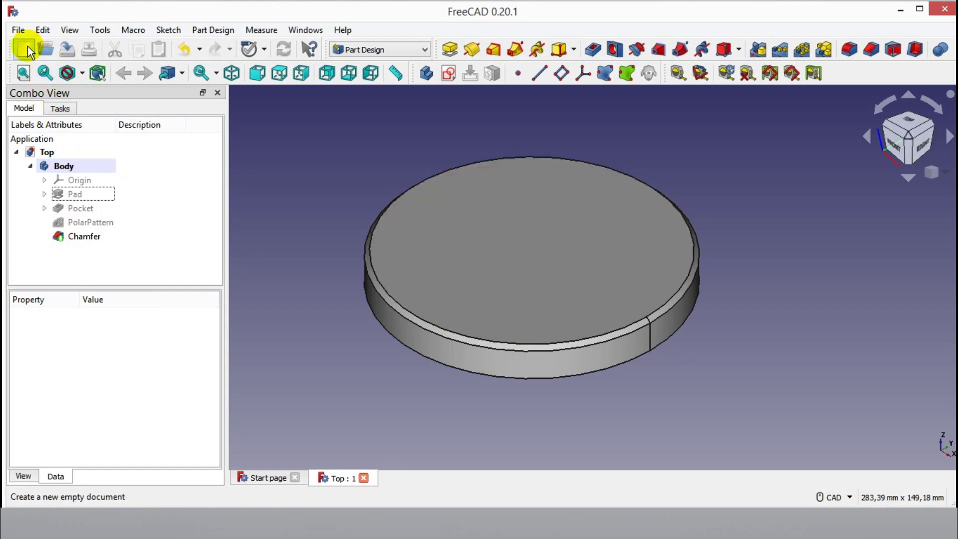
# Create a new empty document and set its view to isometric
pyautogui.click(24, 48)
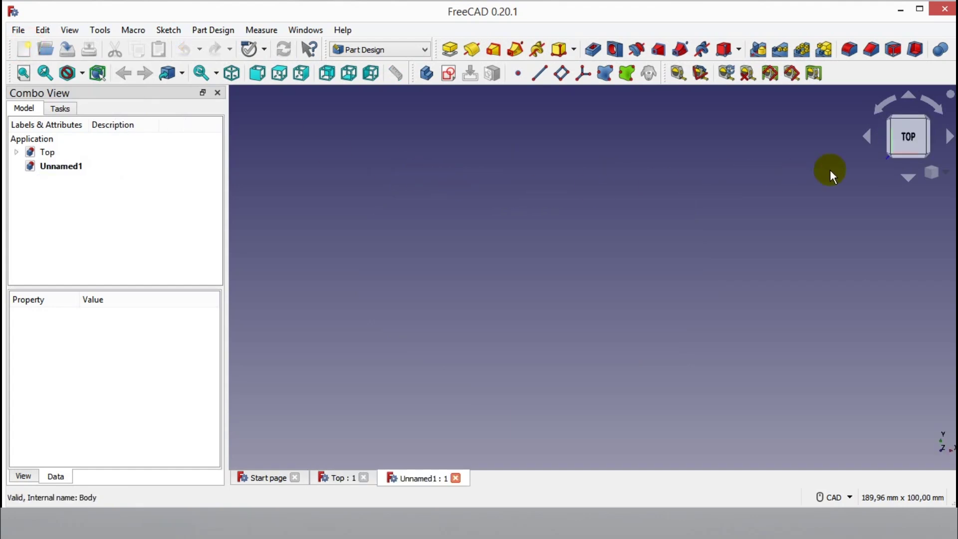
pyautogui.click(942, 182)
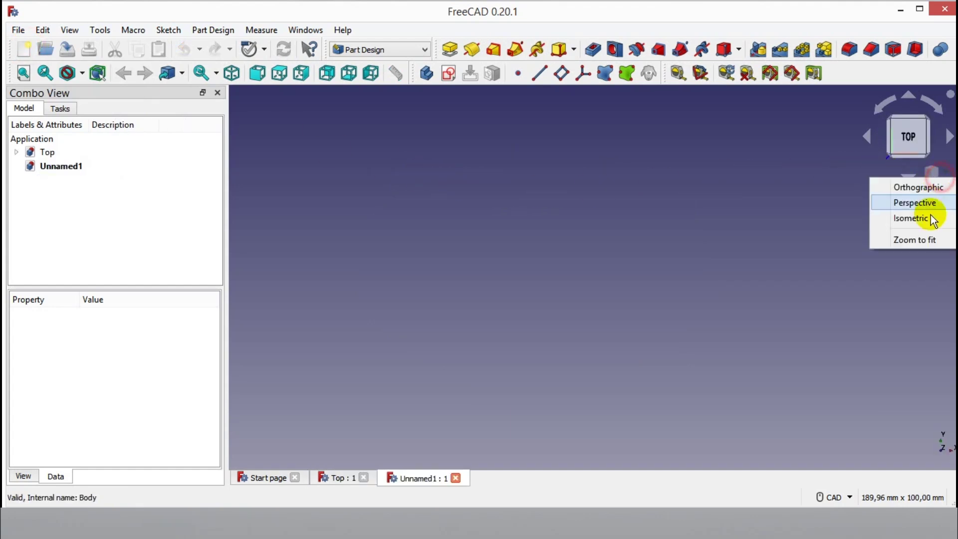
pyautogui.click(929, 218)
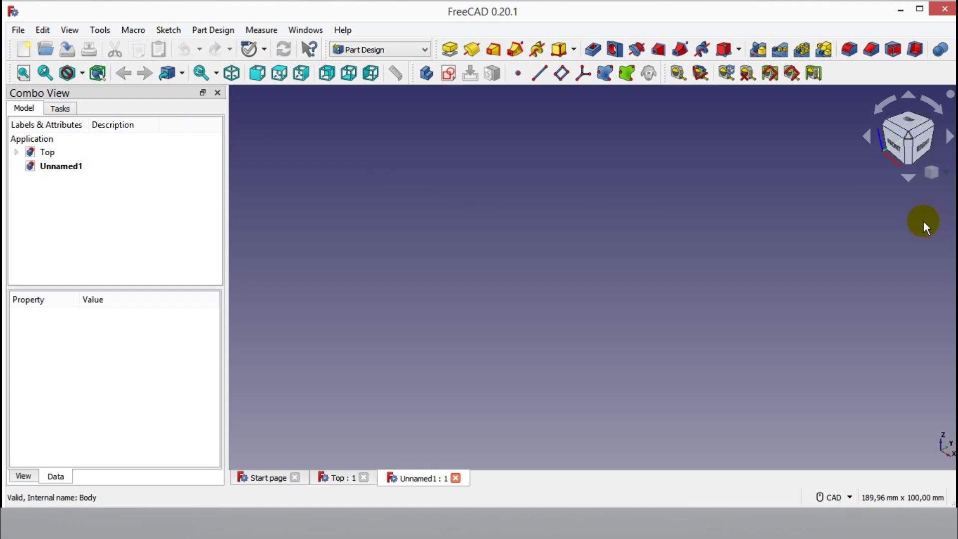
# Start a new sketch on the XZ plane of the new document
pyautogui.click(451, 79)
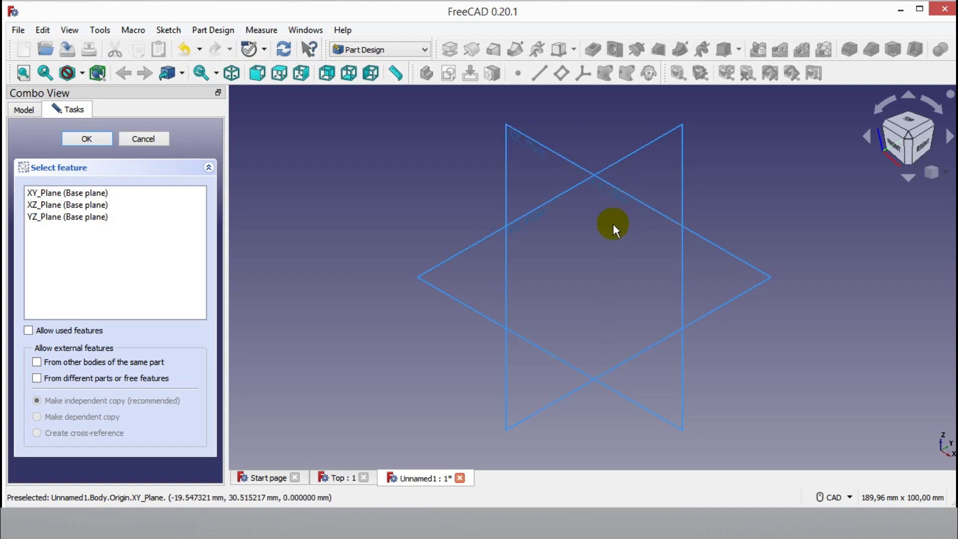
pyautogui.click(639, 201)
pyautogui.moveTo(638, 200)
pyautogui.mouseDown(button='middle')
pyautogui.moveTo(616, 248)
pyautogui.moveTo(629, 217)
pyautogui.mouseUp(button='middle')
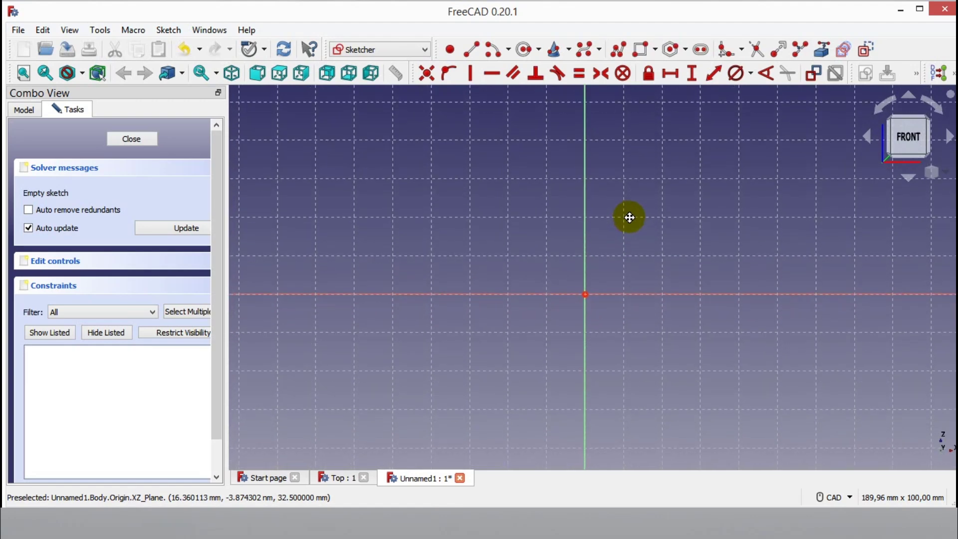
pyautogui.moveTo(564, 194); pyautogui.dragTo(558, 160, button='middle')
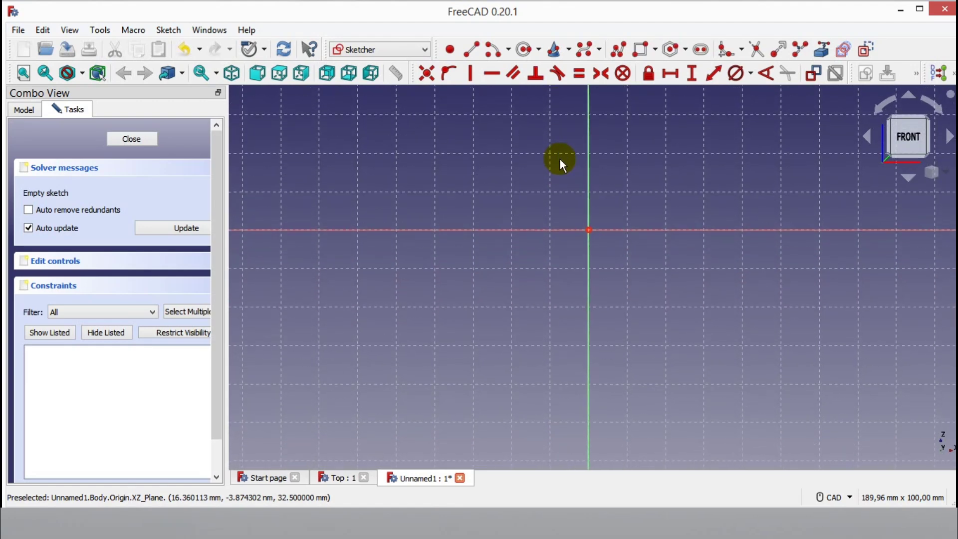
# Sketch a closed stepped half-profile from the origin down along the vertical axis, about 61 mm tall and 19 mm wide, with a shoulder near its upper end
pyautogui.click(619, 52)
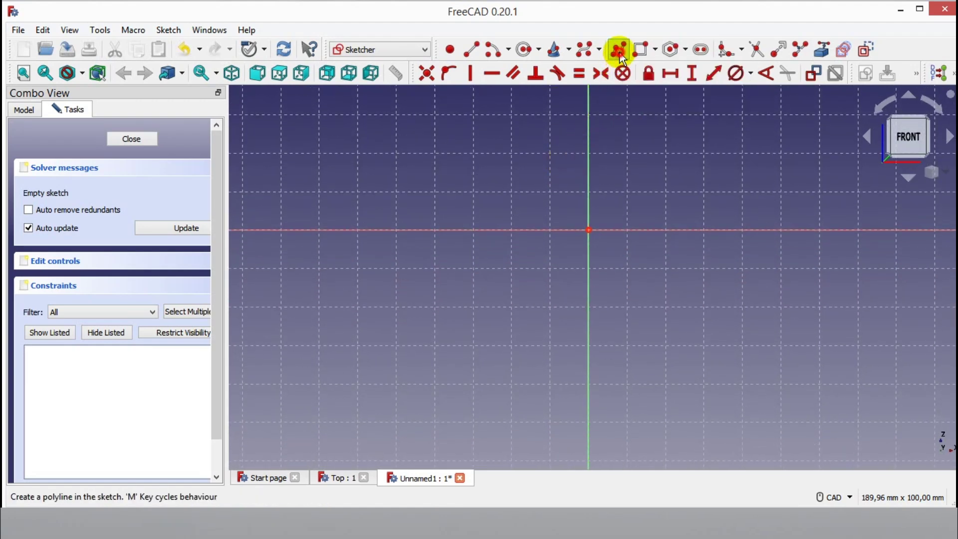
pyautogui.click(590, 231)
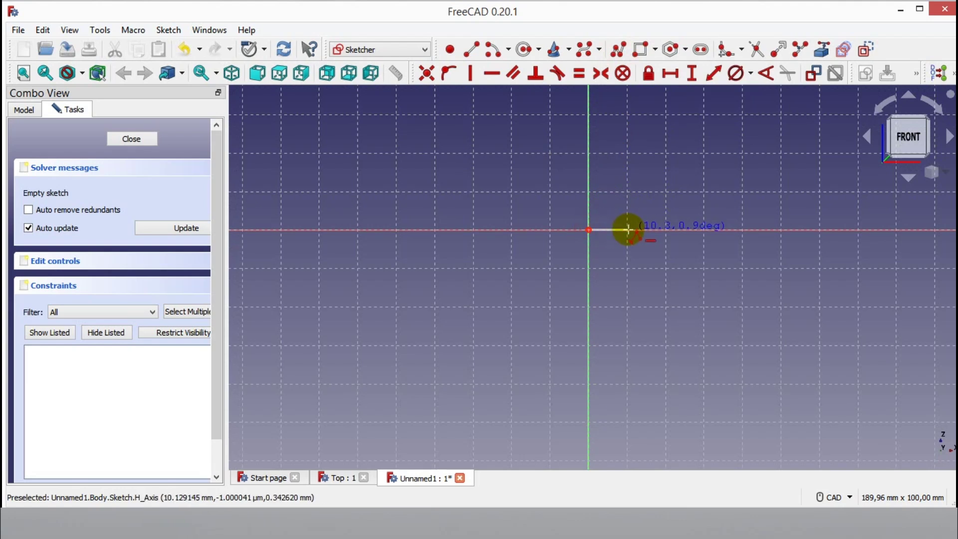
pyautogui.click(628, 229)
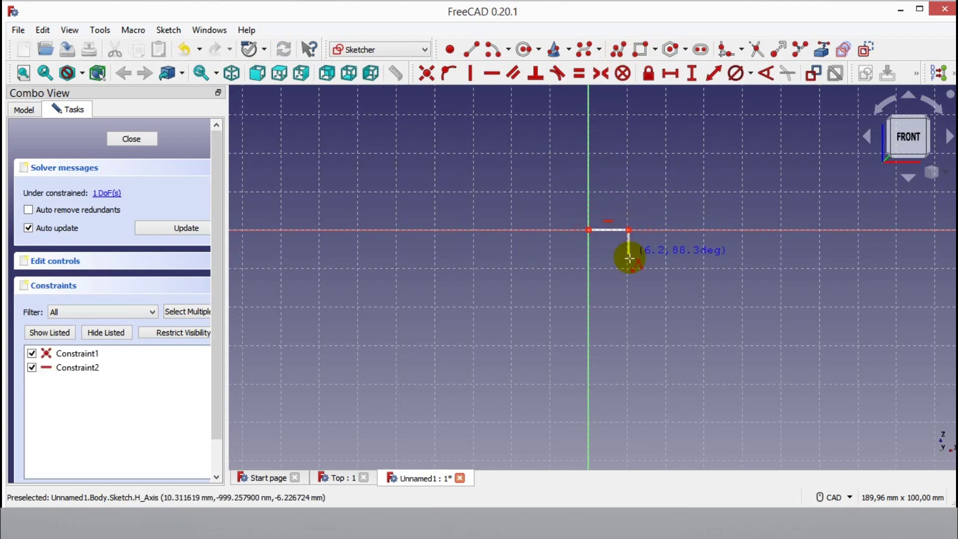
pyautogui.click(628, 265)
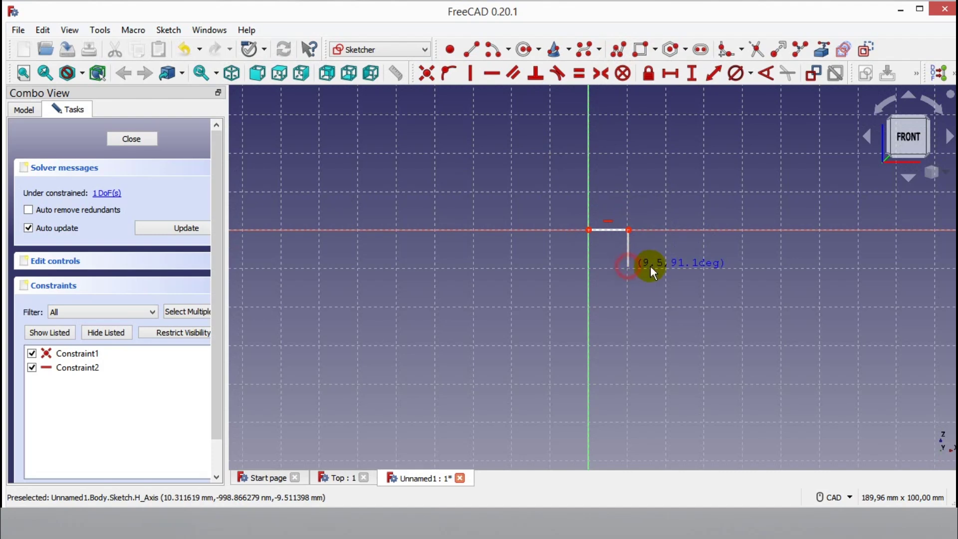
pyautogui.click(661, 267)
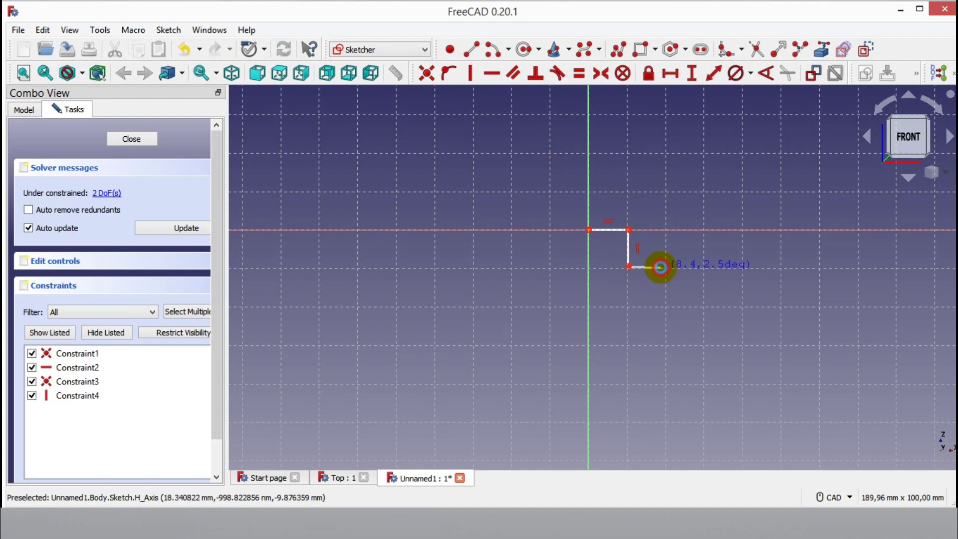
pyautogui.moveTo(648, 360)
pyautogui.mouseDown(button='middle')
pyautogui.moveTo(648, 301)
pyautogui.moveTo(664, 265)
pyautogui.mouseUp(button='middle')
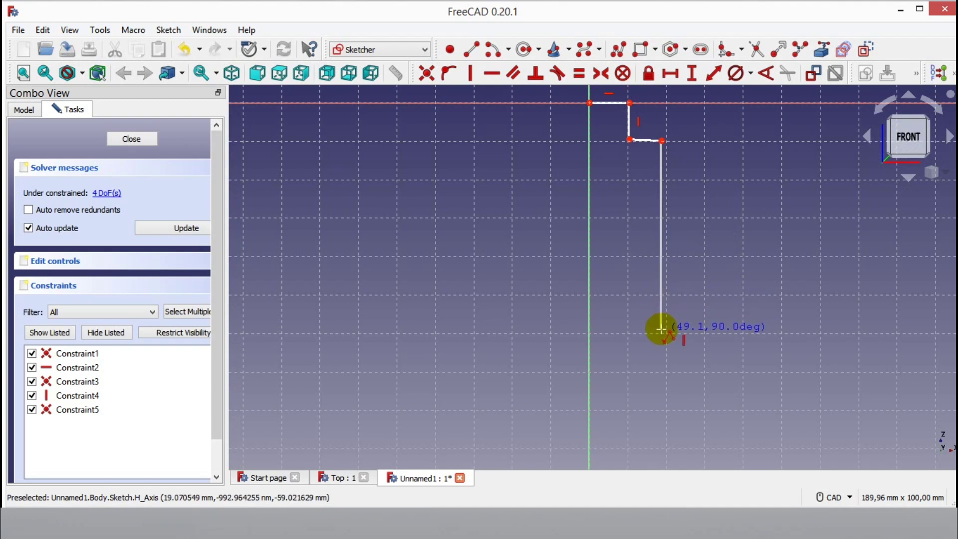
pyautogui.click(662, 335)
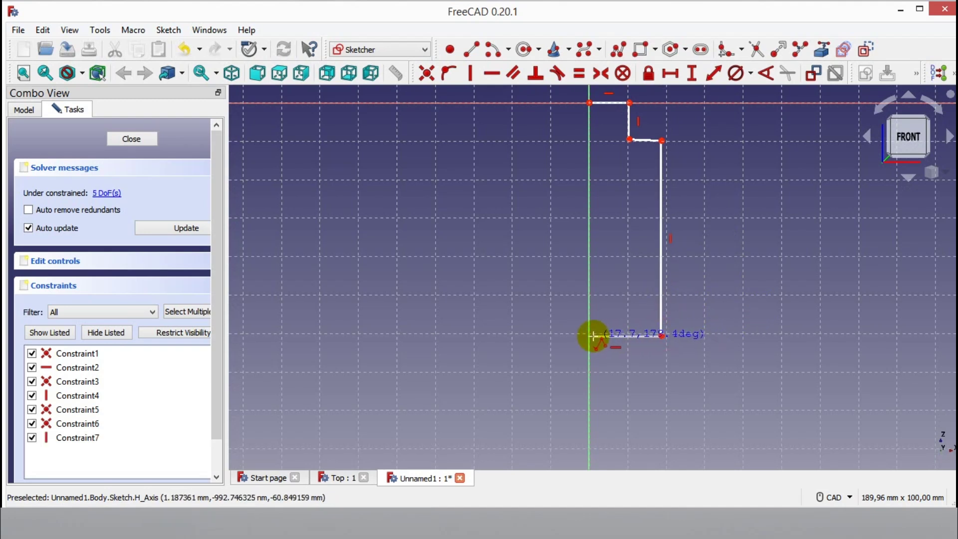
pyautogui.click(590, 336)
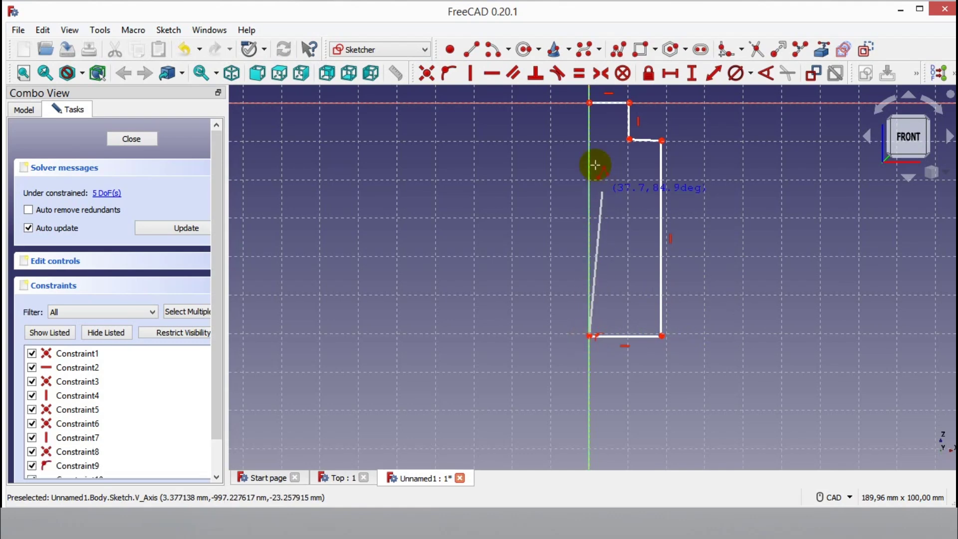
pyautogui.click(589, 104)
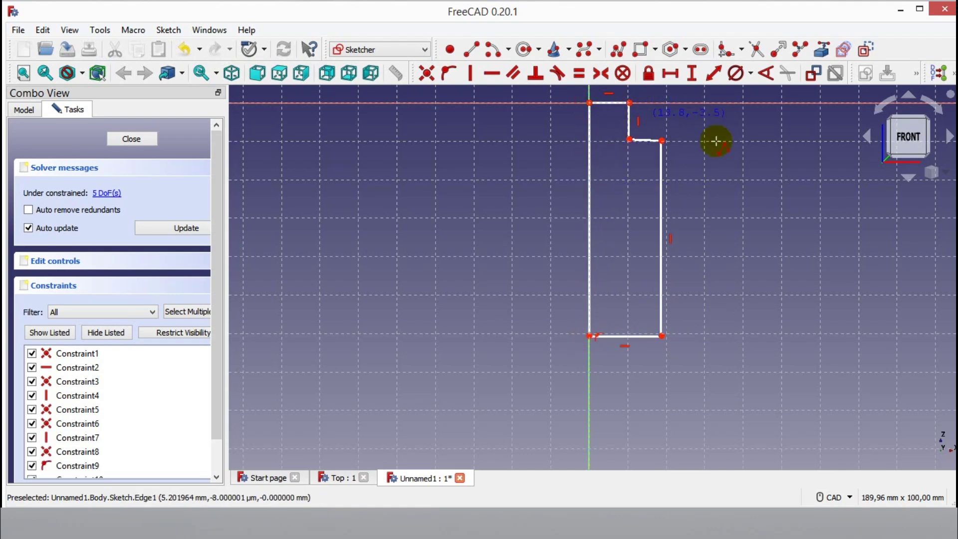
# Constrain the short shoulder edge of the stepped profile to be horizontal
pyautogui.moveTo(727, 163)
pyautogui.mouseDown(button='middle')
pyautogui.moveTo(721, 211)
pyautogui.moveTo(699, 224)
pyautogui.mouseUp(button='middle')
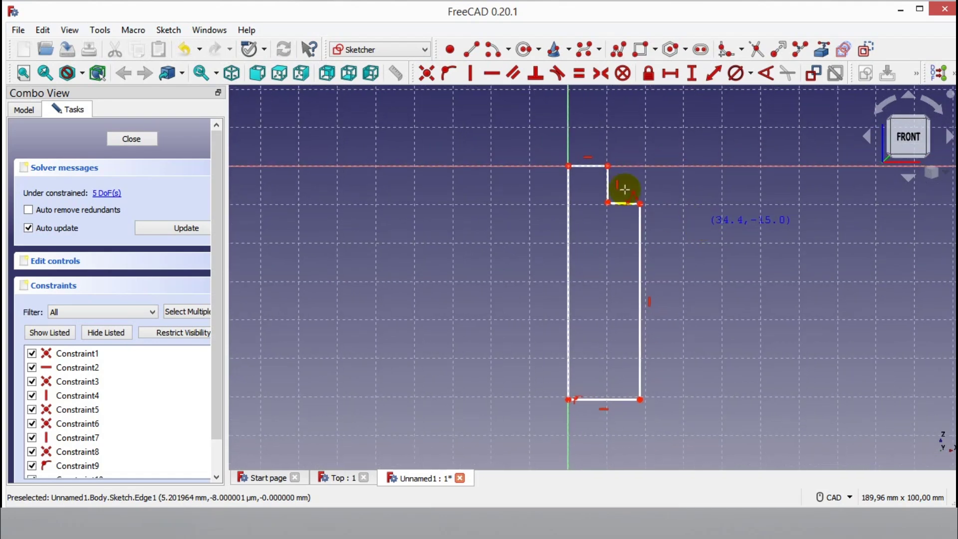
pyautogui.click(492, 74)
pyautogui.click(611, 202)
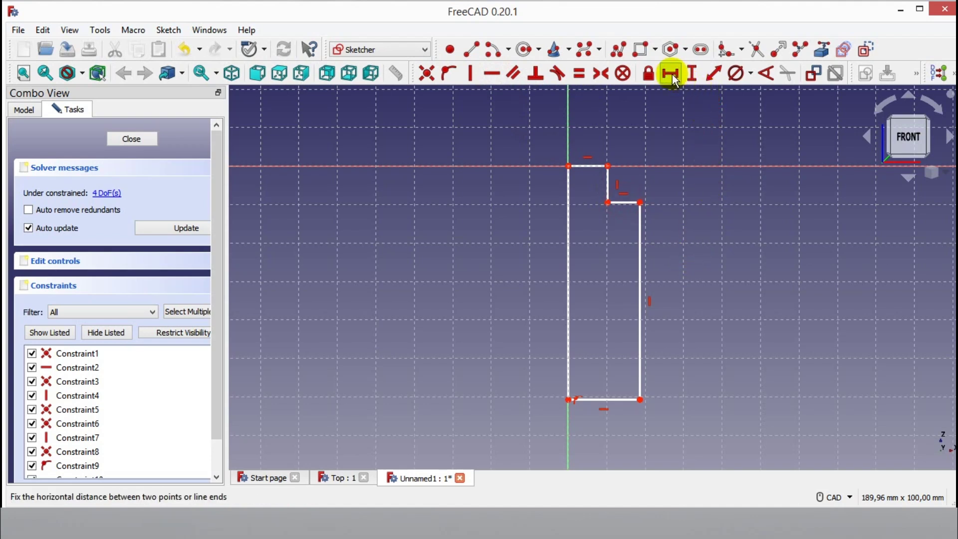
# Set the length of the profile's upper edge to 5 mm and its lower edge to 9 mm
pyautogui.click(710, 78)
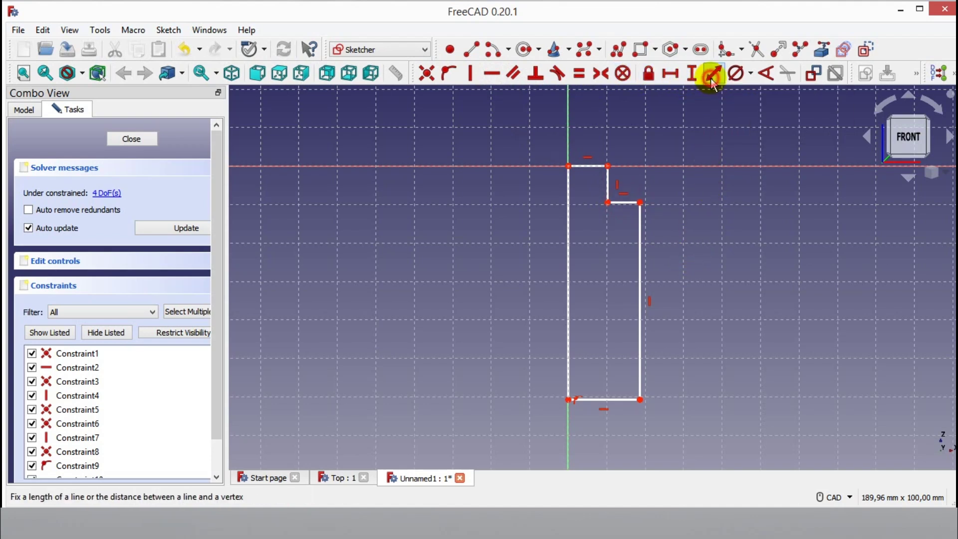
pyautogui.click(596, 167)
pyautogui.write('5')
pyautogui.press('Return')
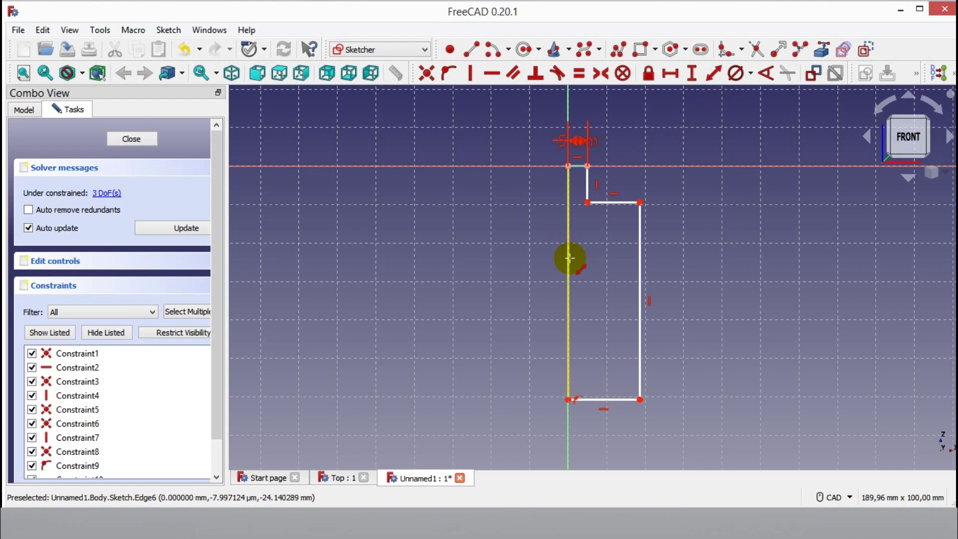
pyautogui.click(599, 399)
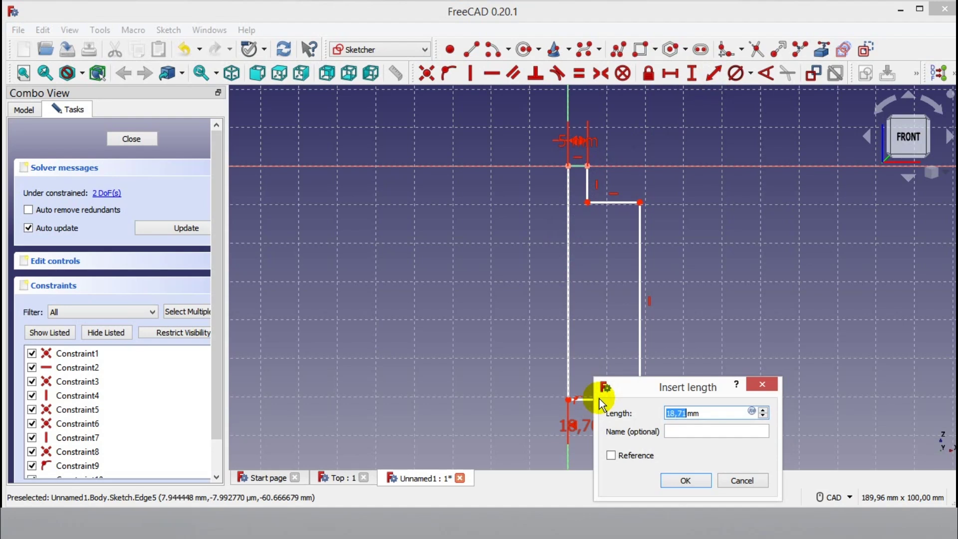
pyautogui.write('9')
pyautogui.press('Return')
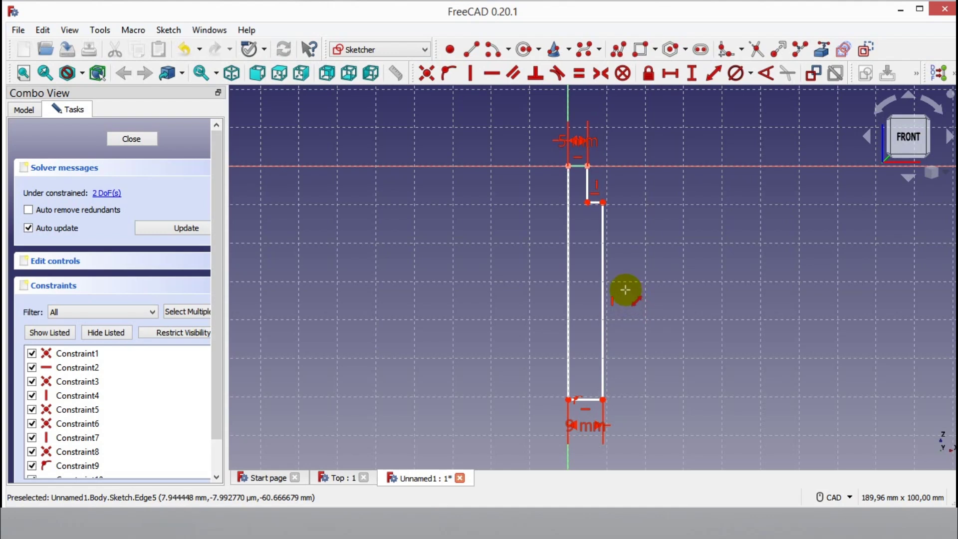
# Set the profile's full height along the vertical axis to 120 mm and the short vertical step edge to 10 mm
pyautogui.click(568, 258)
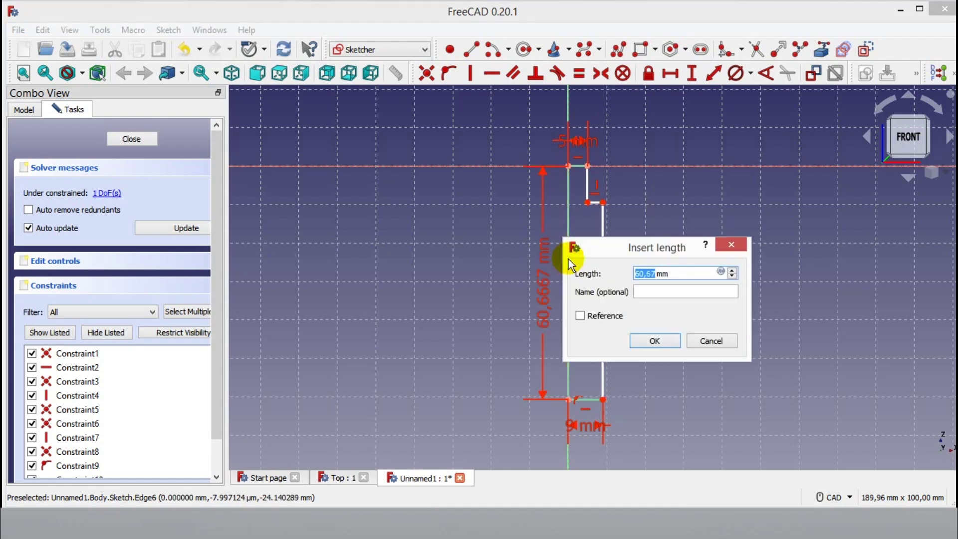
pyautogui.write('120')
pyautogui.press('Return')
pyautogui.scroll(-2, 674, 274)
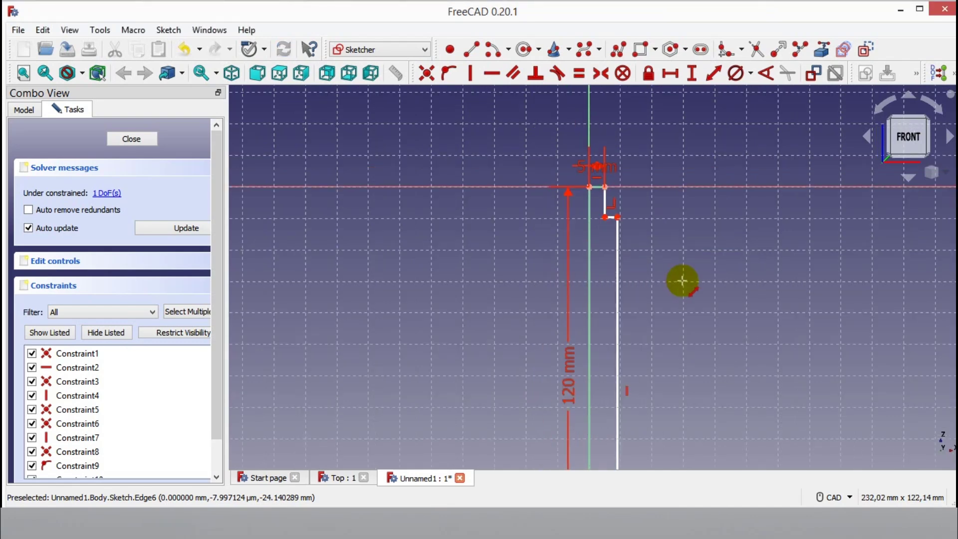
pyautogui.scroll(2, 662, 225)
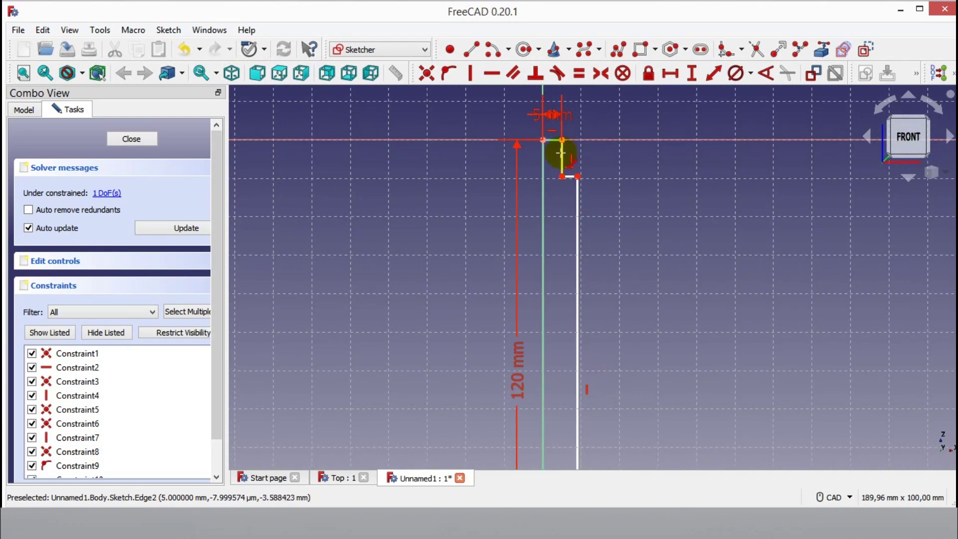
pyautogui.click(568, 145)
pyautogui.write('10')
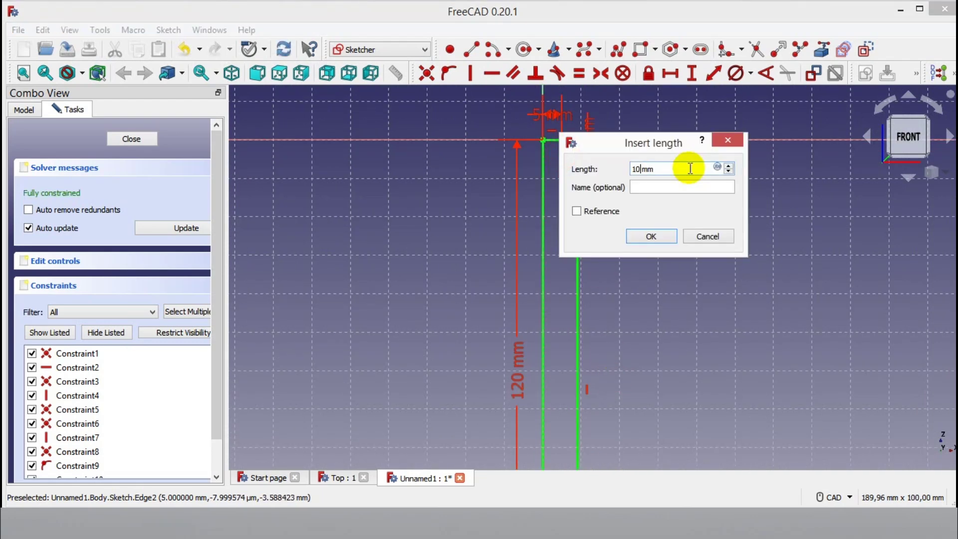
pyautogui.click(657, 236)
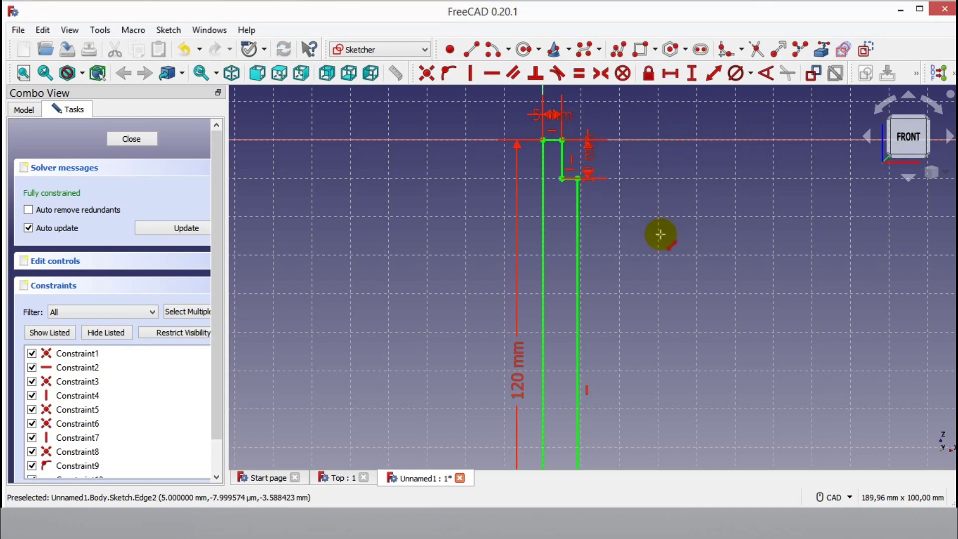
pyautogui.scroll(-5, 660, 239)
pyautogui.rightClick(660, 238)
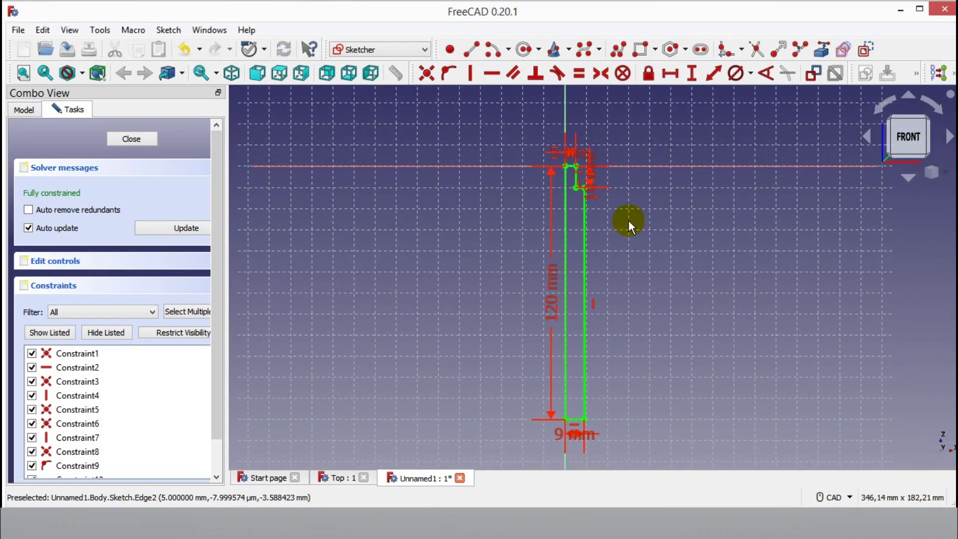
# Close the sketch and revolve the profile 360° about the vertical sketch axis
pyautogui.click(136, 141)
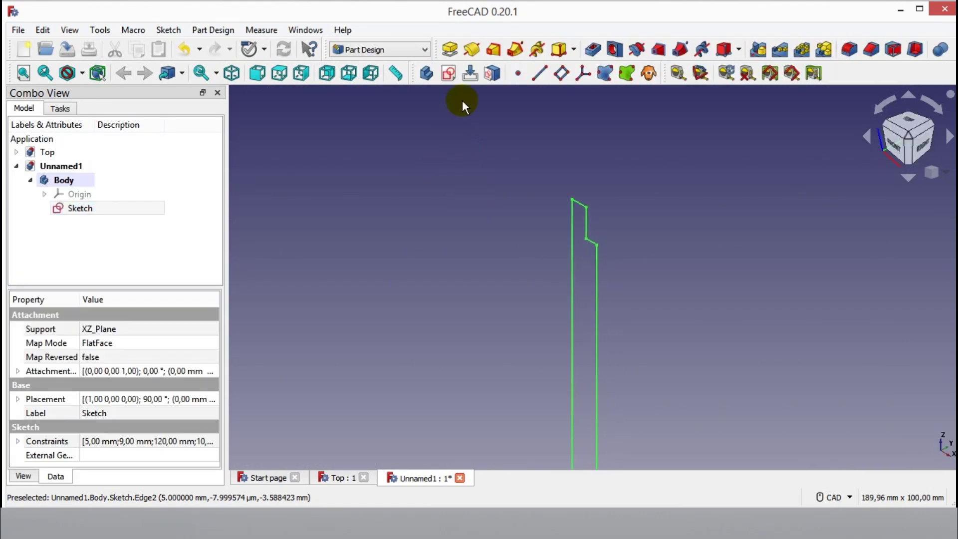
pyautogui.click(472, 48)
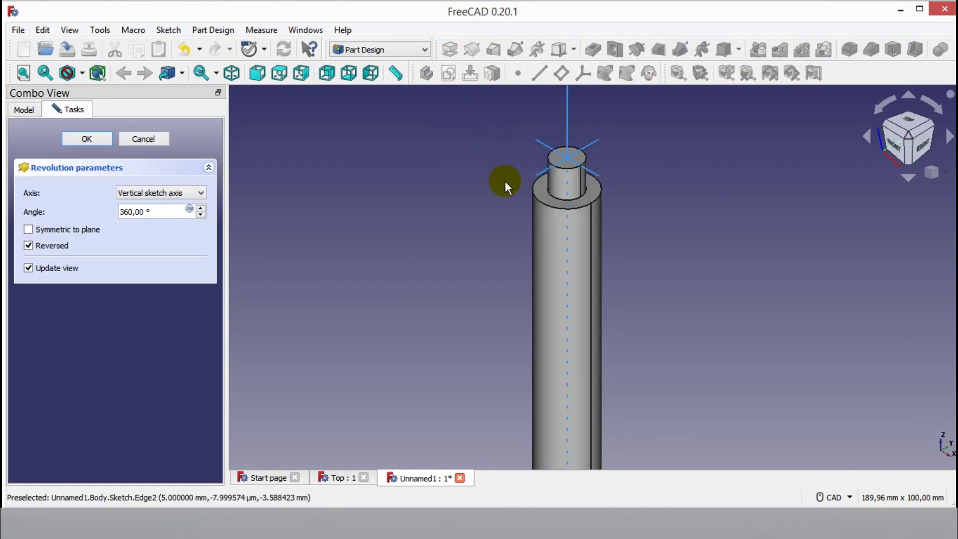
pyautogui.scroll(-1, 402, 237)
pyautogui.moveTo(410, 254); pyautogui.dragTo(435, 190, button='middle')
pyautogui.scroll(-1, 438, 223)
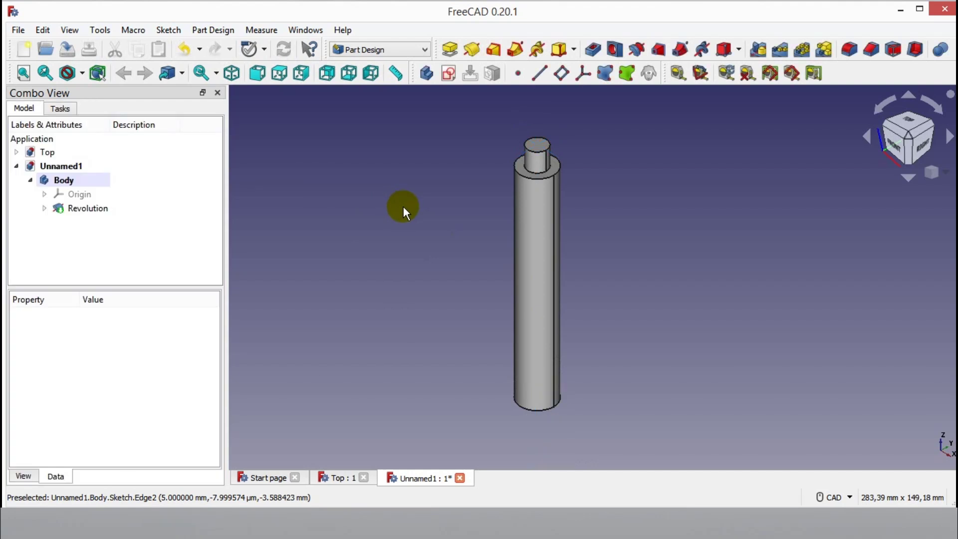
# Chamfer the lower circular edge of the leg with an equal distance of 1 mm
pyautogui.moveTo(634, 329); pyautogui.dragTo(646, 292, button='middle')
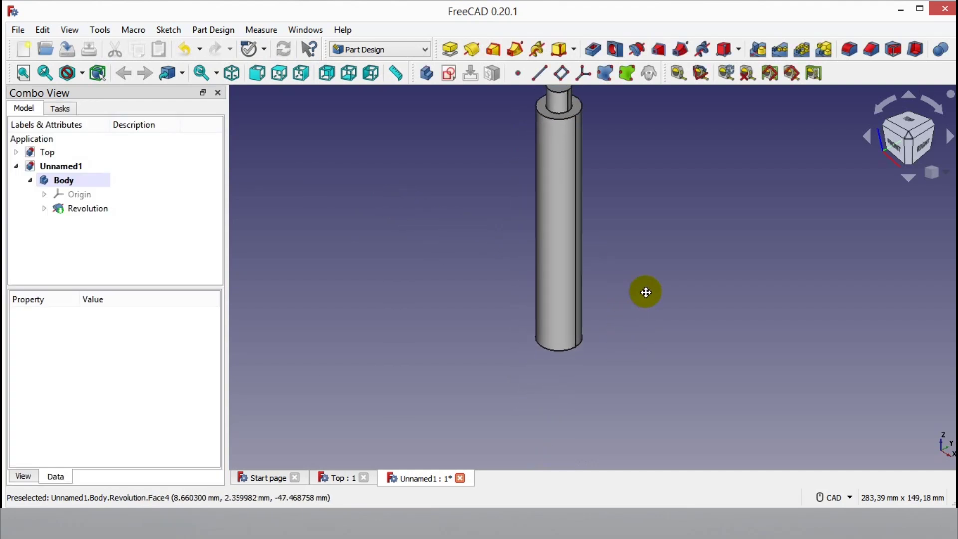
pyautogui.click(567, 349)
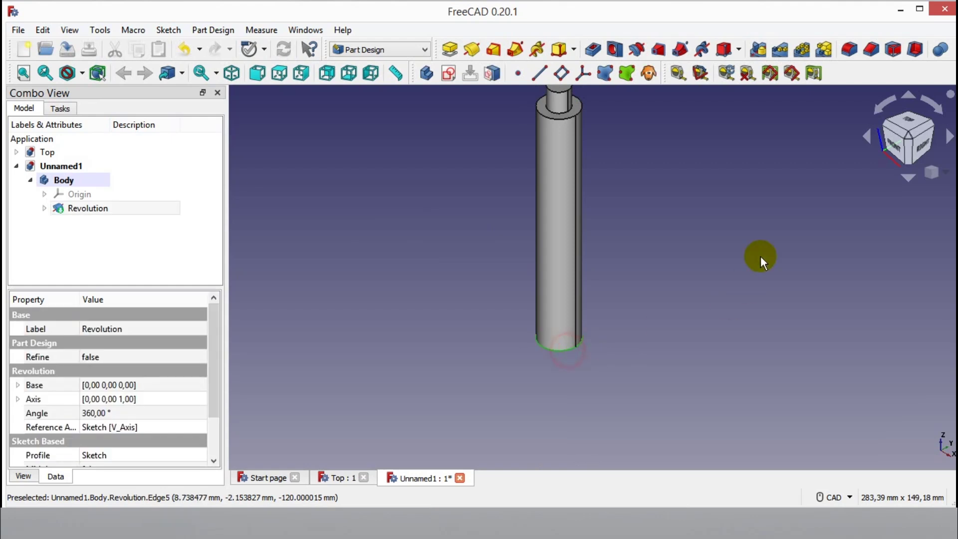
pyautogui.click(871, 55)
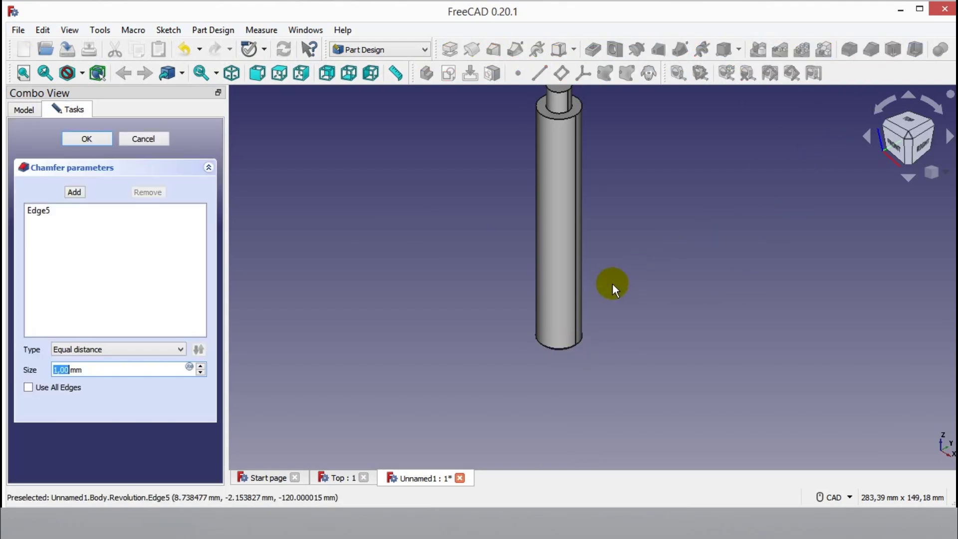
pyautogui.click(87, 139)
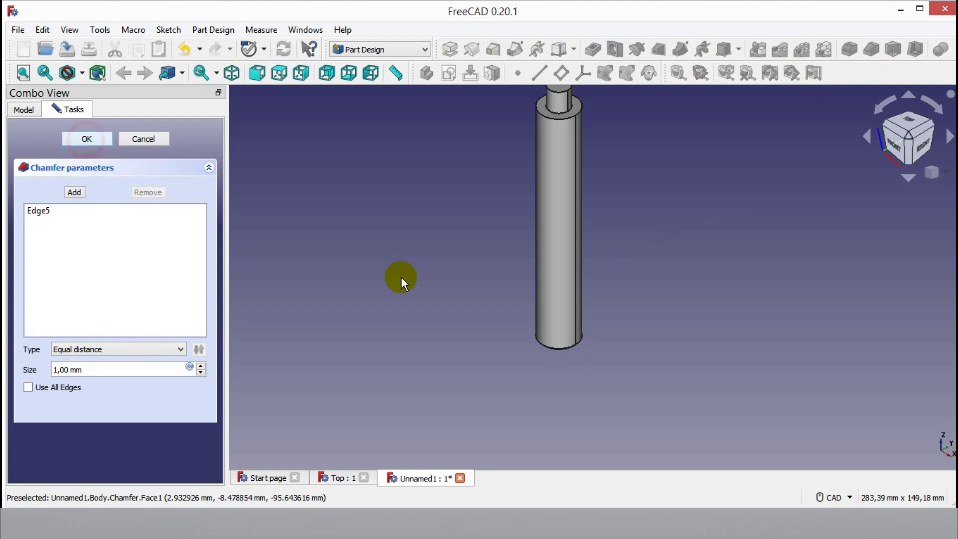
# Save the leg document as Support in the Assemly 4 folder
pyautogui.moveTo(469, 300); pyautogui.dragTo(462, 348, button='middle')
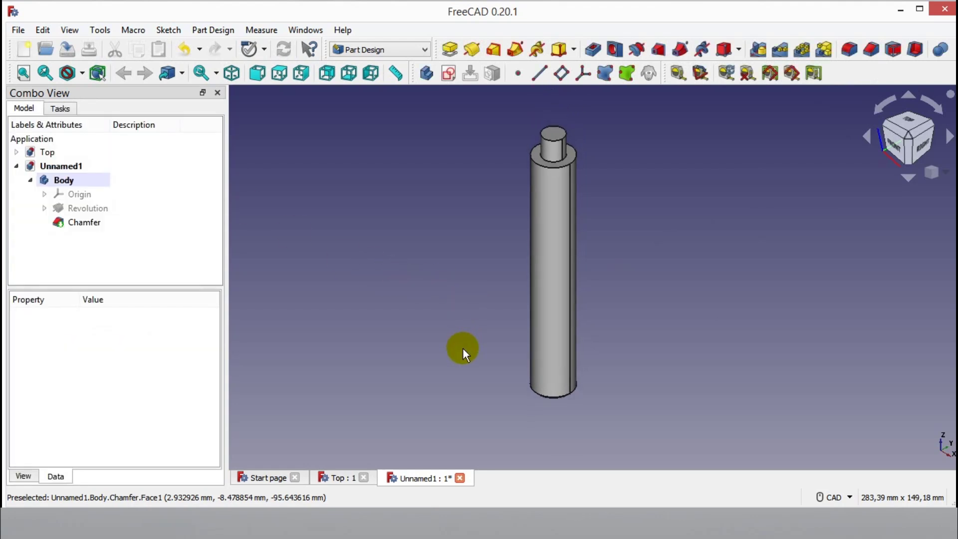
pyautogui.click(71, 54)
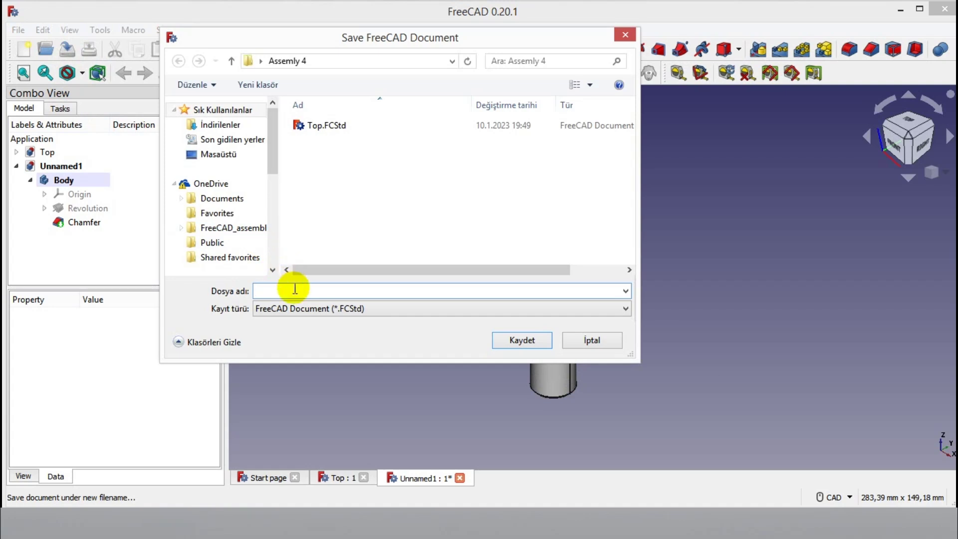
pyautogui.write('Support')
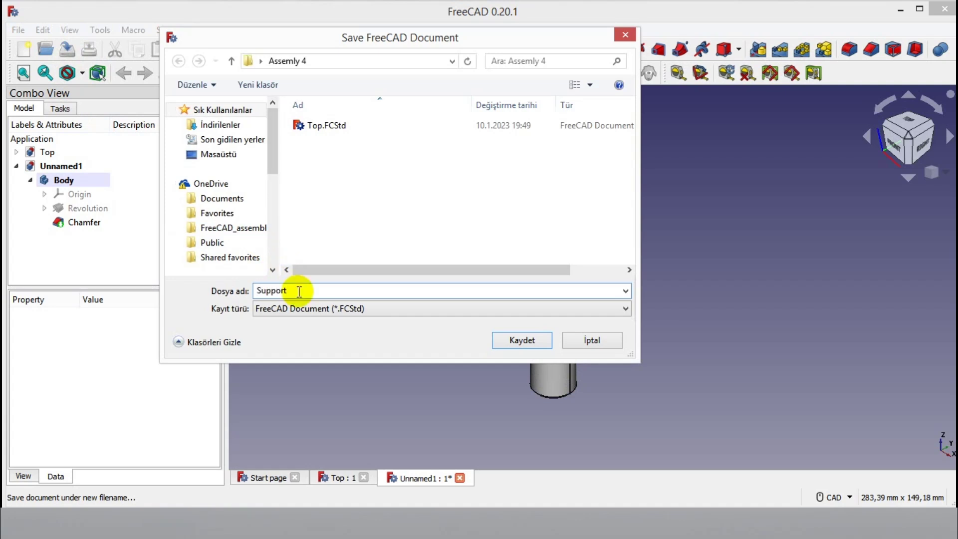
pyautogui.click(545, 339)
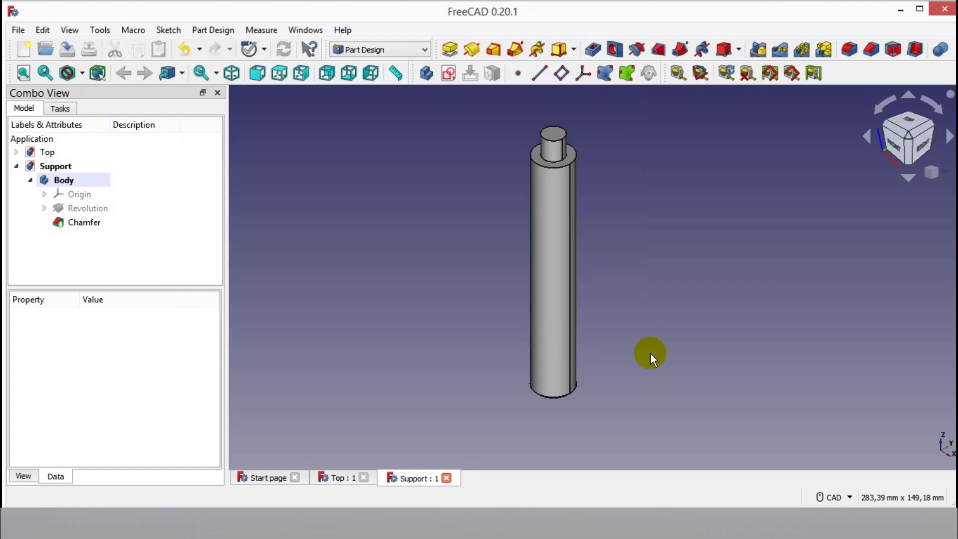
# Switch to the Assembly 4 workbench, bring up the Top document and orient the disc so its underside with the holes faces the viewer
pyautogui.click(406, 54)
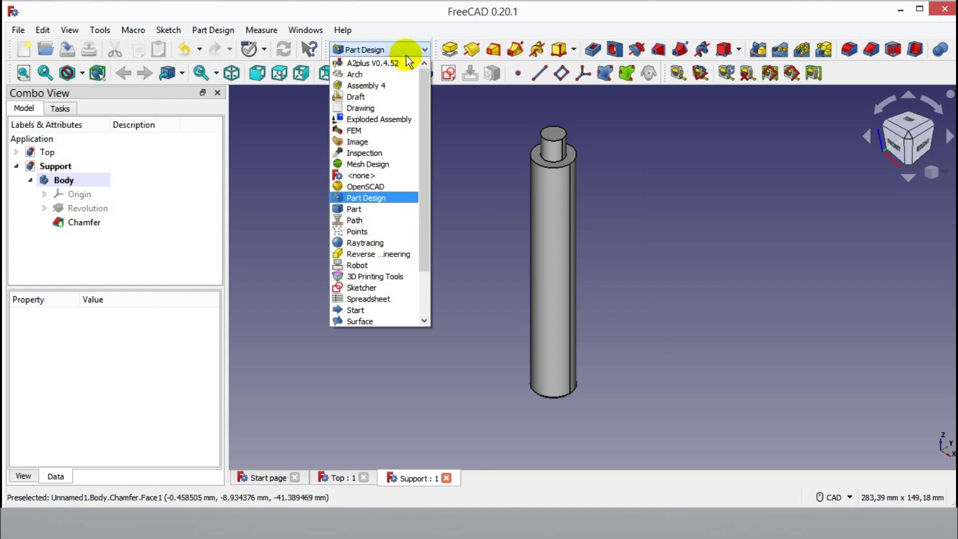
pyautogui.click(396, 83)
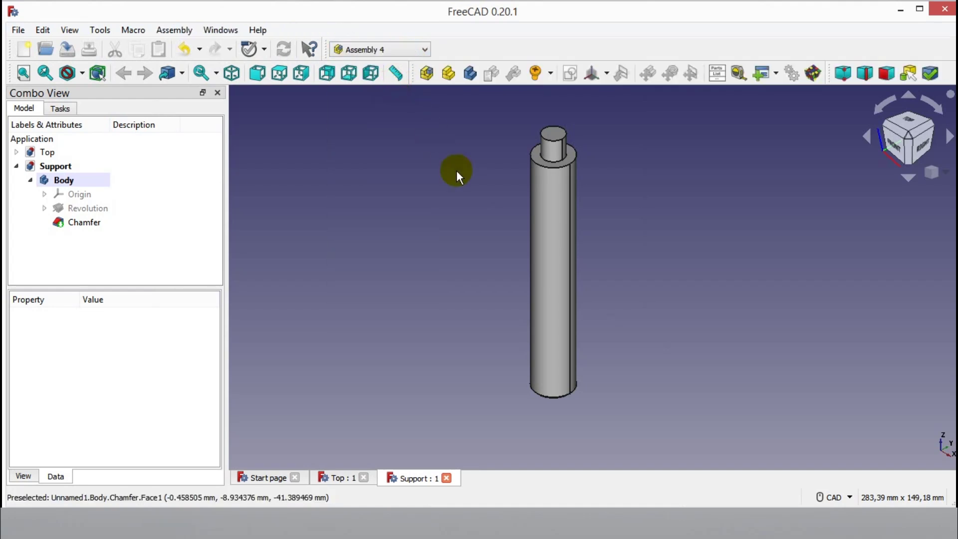
pyautogui.click(339, 478)
pyautogui.moveTo(504, 421); pyautogui.dragTo(556, 316, button='middle')
pyautogui.moveTo(544, 402); pyautogui.dragTo(574, 247, button='middle')
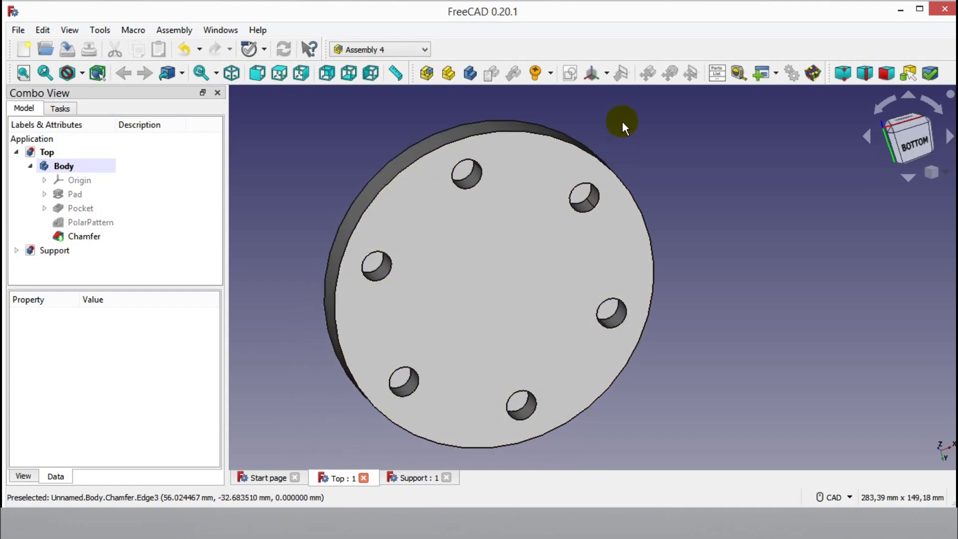
# Create a new local coordinate system named LCS_0 in the Body of the Top document
pyautogui.click(80, 166)
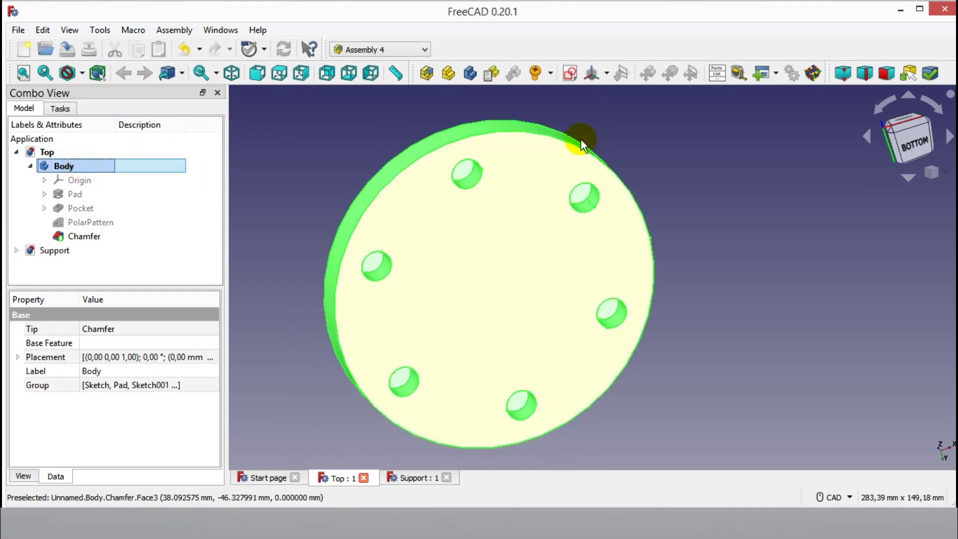
pyautogui.click(593, 75)
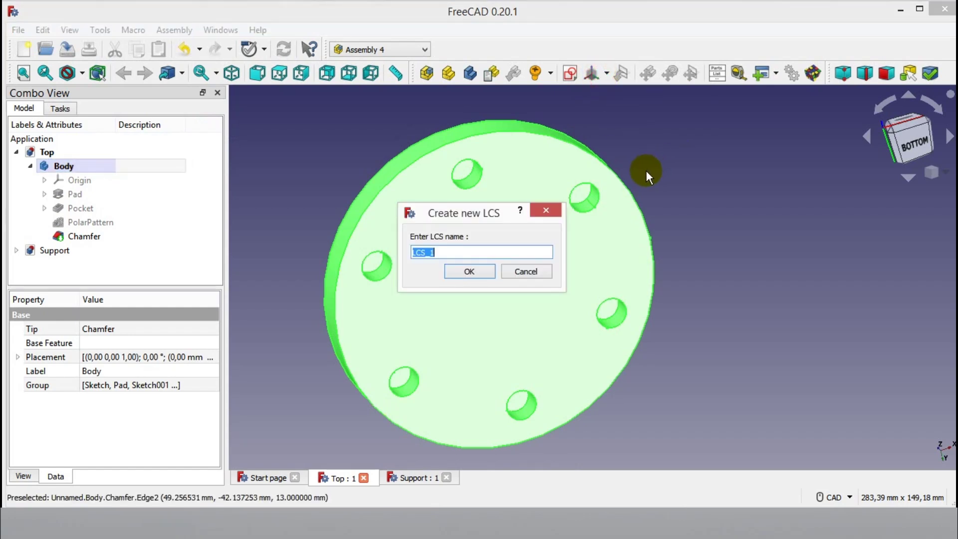
pyautogui.click(442, 252)
pyautogui.press('BackSpace')
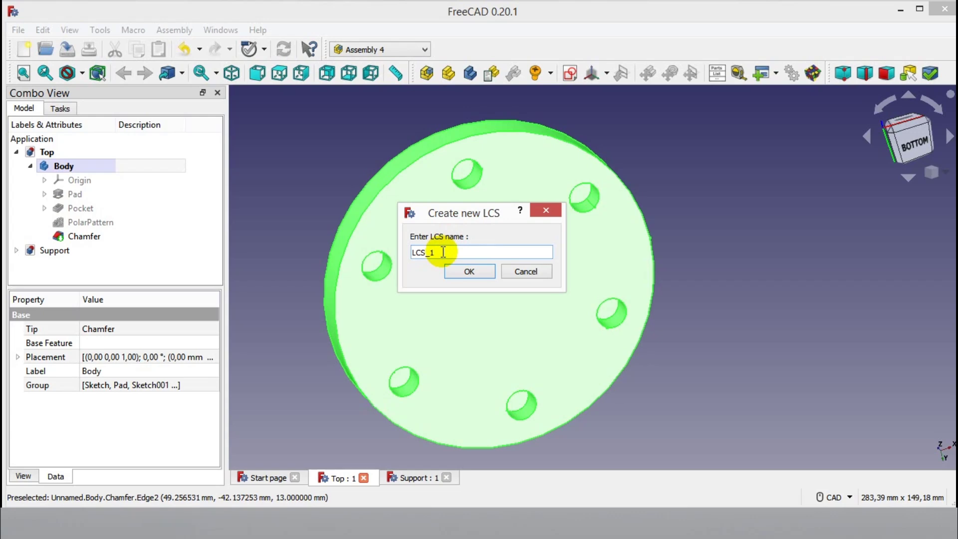
pyautogui.write('0')
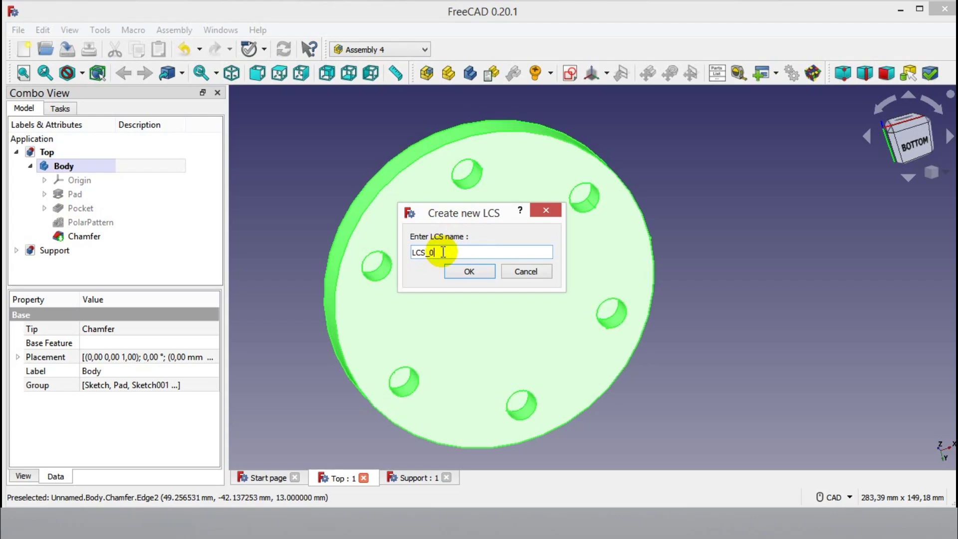
pyautogui.click(465, 271)
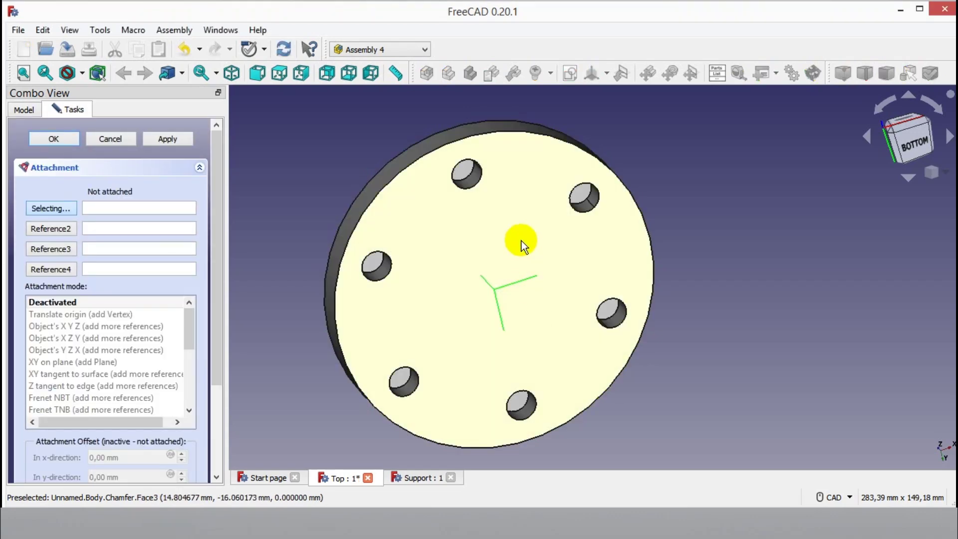
# Attach LCS_0 to the disc's flat underside face using the XY on plane mode
pyautogui.click(508, 243)
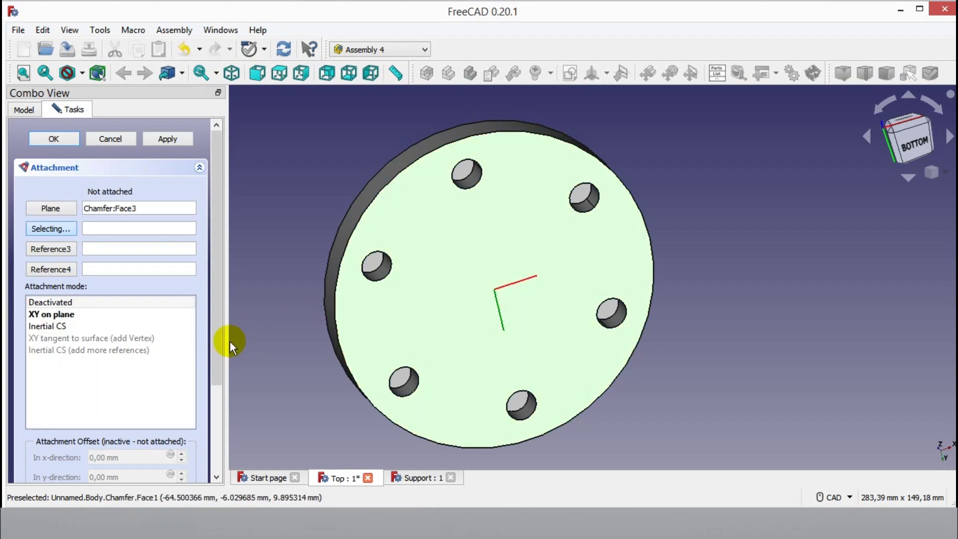
pyautogui.click(116, 313)
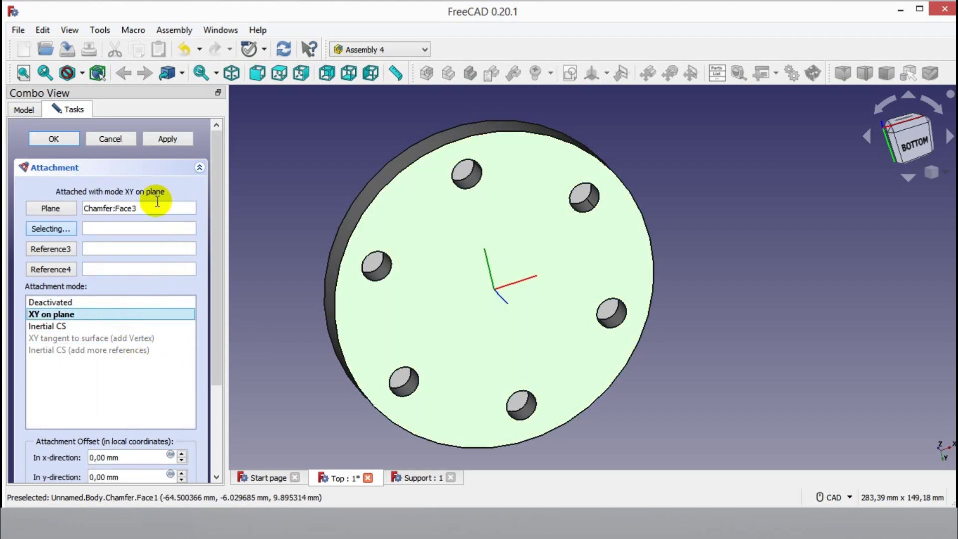
pyautogui.click(65, 139)
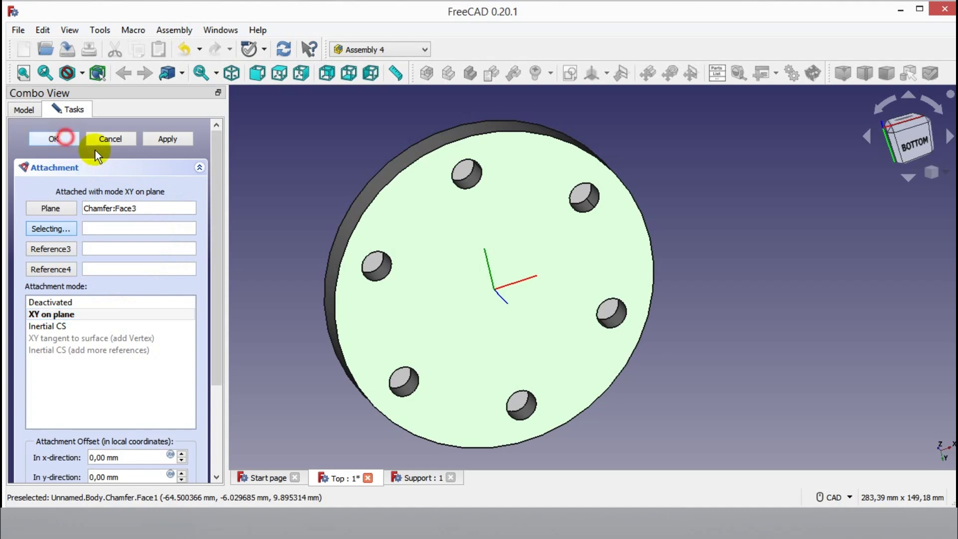
# Set the disc to the isometric view and save the Top document with its underside coordinate system
pyautogui.click(884, 234)
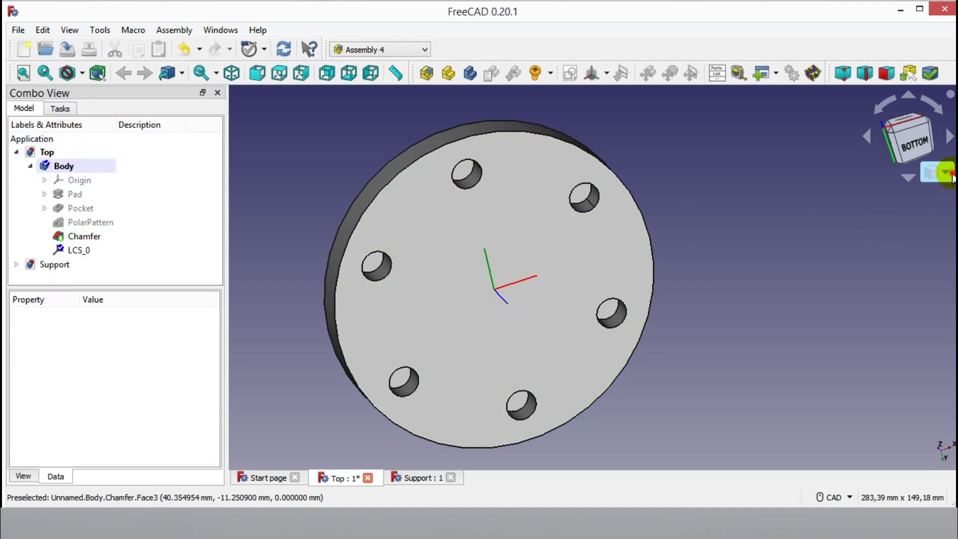
pyautogui.click(933, 172)
pyautogui.click(929, 213)
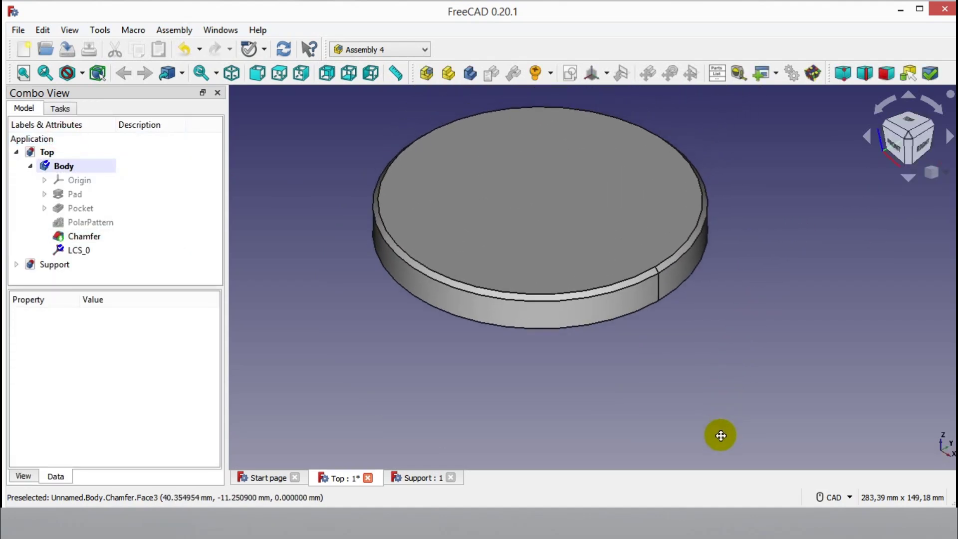
pyautogui.click(67, 49)
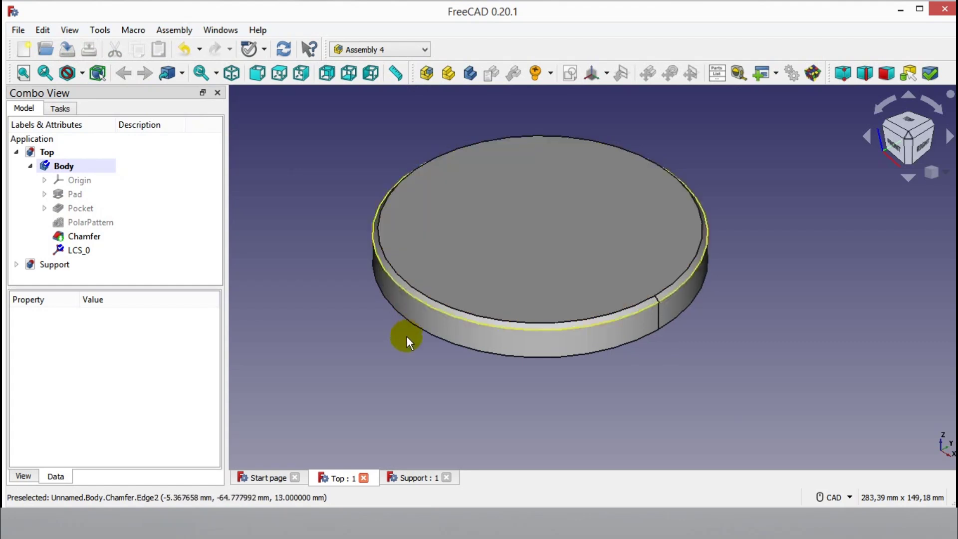
# Create a second local coordinate system named LCS_1 in the Body of the Top document
pyautogui.moveTo(489, 388); pyautogui.dragTo(451, 337, button='middle')
pyautogui.click(97, 165)
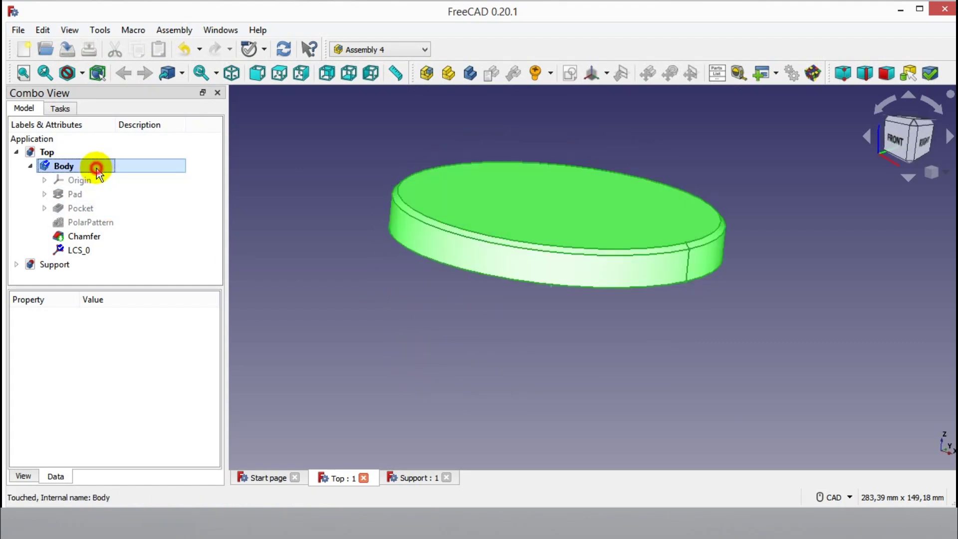
pyautogui.click(592, 75)
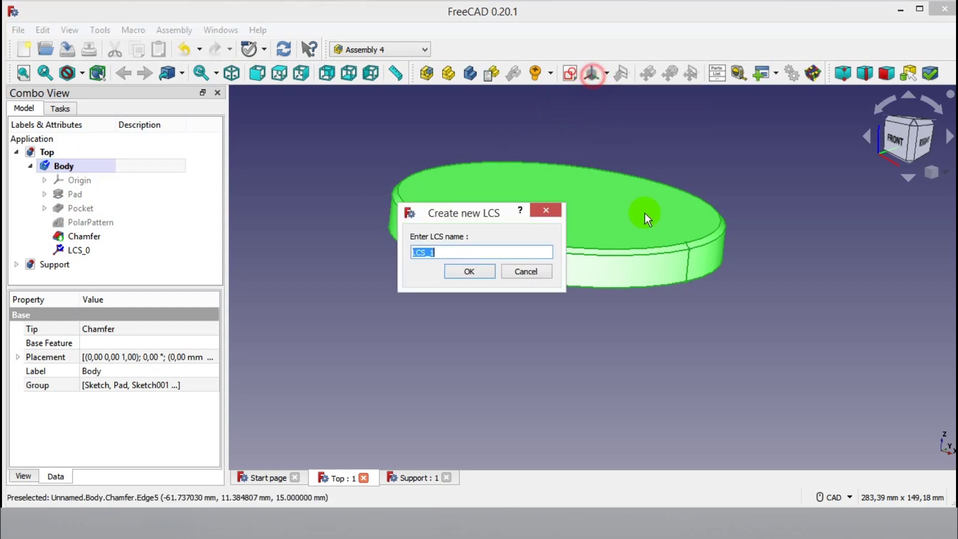
pyautogui.click(469, 271)
# Attach LCS_1 to the inner circular edge at the end of one hole in the underside, using Concentric mode
pyautogui.moveTo(638, 343); pyautogui.dragTo(592, 226, button='middle')
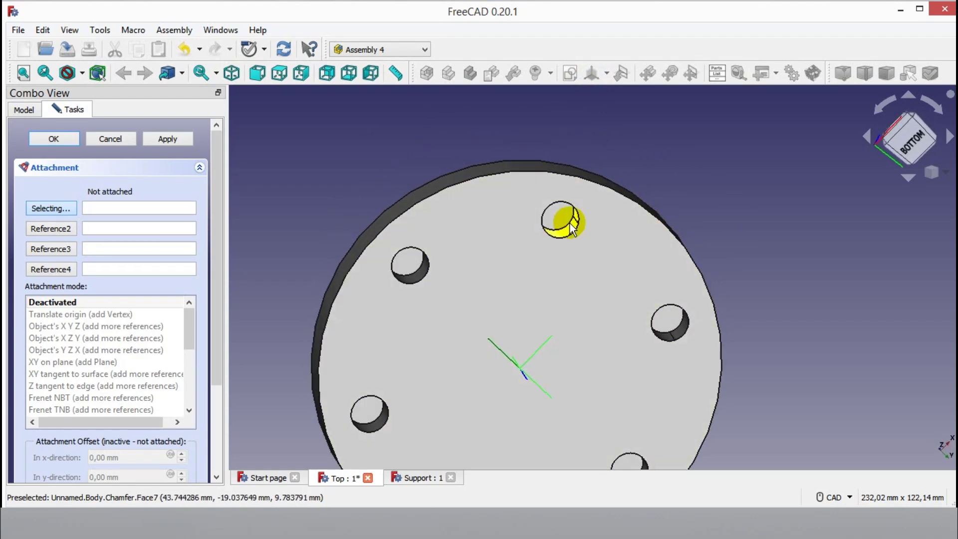
pyautogui.scroll(4, 584, 249)
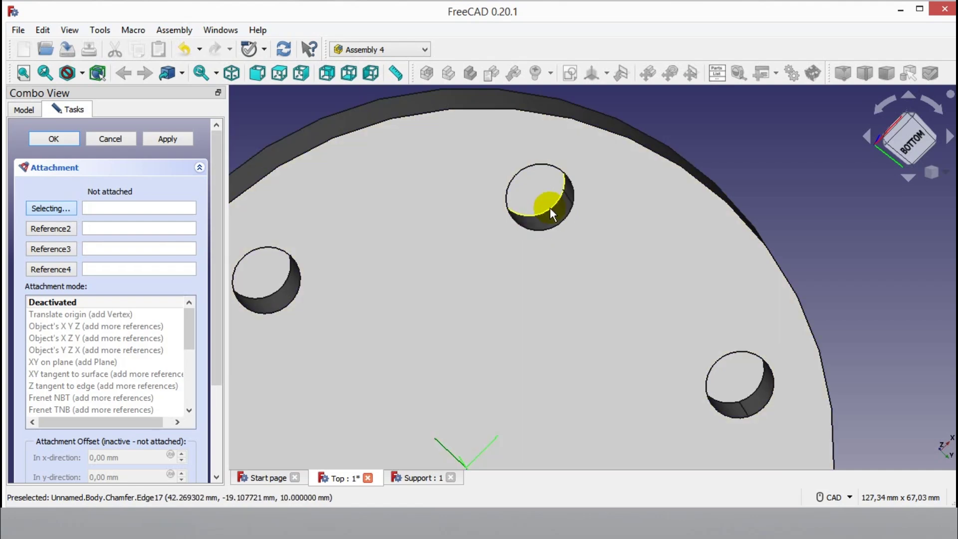
pyautogui.click(550, 207)
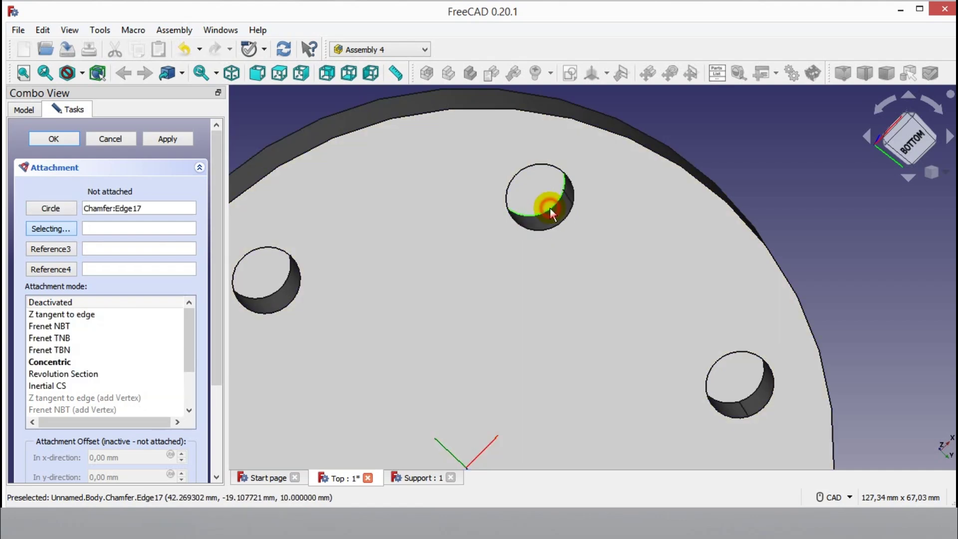
pyautogui.click(113, 362)
pyautogui.scroll(-6, 490, 321)
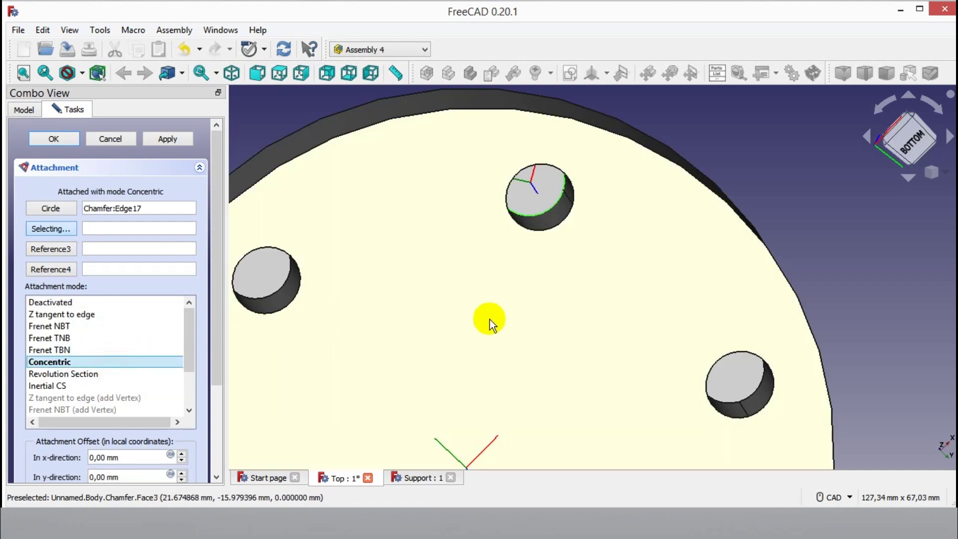
pyautogui.moveTo(535, 208)
pyautogui.mouseDown(button='middle')
pyautogui.moveTo(555, 210)
pyautogui.moveTo(520, 214)
pyautogui.mouseUp(button='middle')
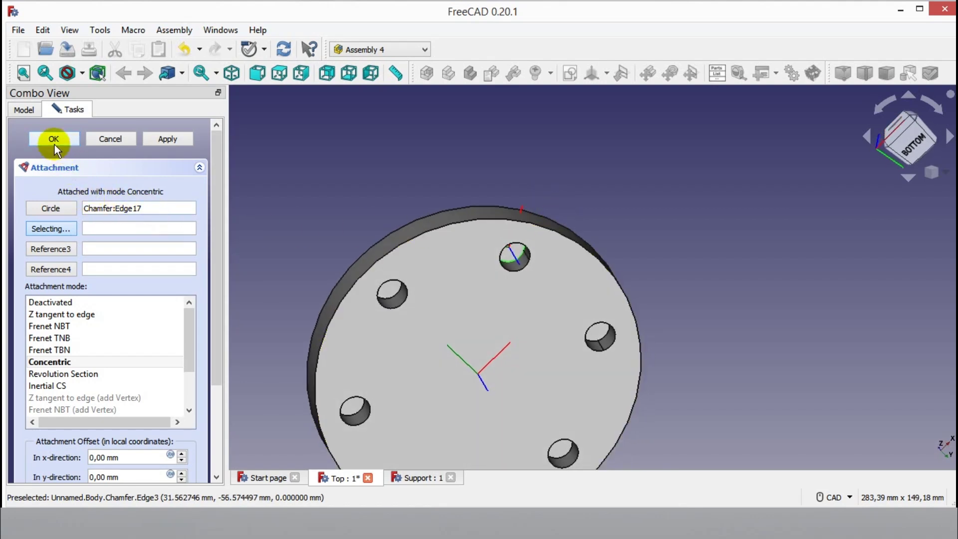
pyautogui.moveTo(349, 260); pyautogui.dragTo(299, 192, button='middle')
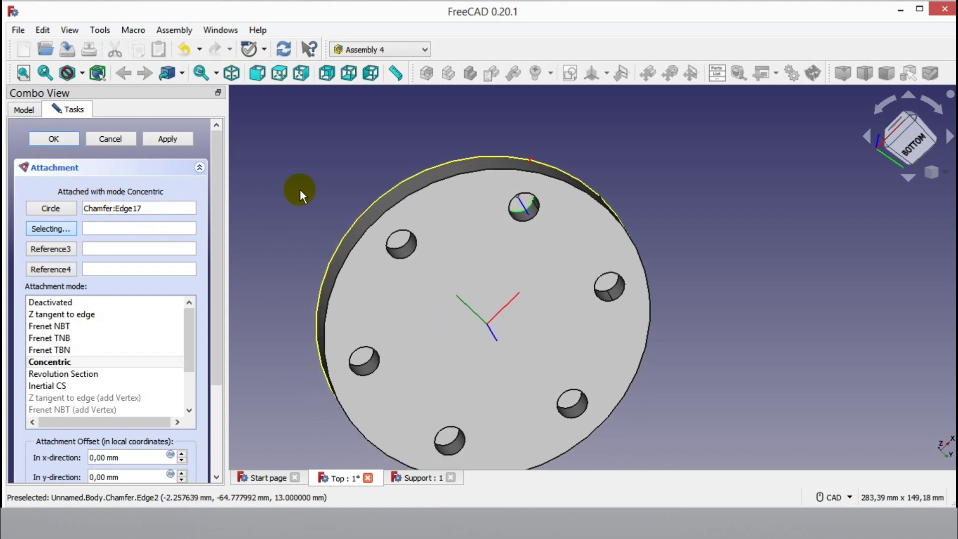
pyautogui.click(73, 135)
# Restore the isometric view of the disc and save the Top document with both coordinate systems
pyautogui.scroll(-1, 690, 211)
pyautogui.moveTo(691, 211); pyautogui.dragTo(688, 263, button='middle')
pyautogui.click(945, 175)
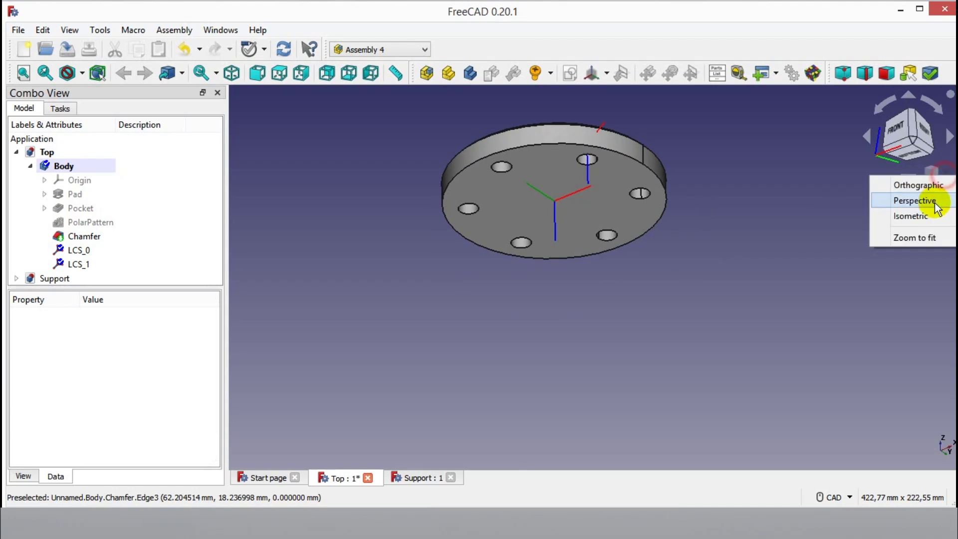
pyautogui.click(931, 213)
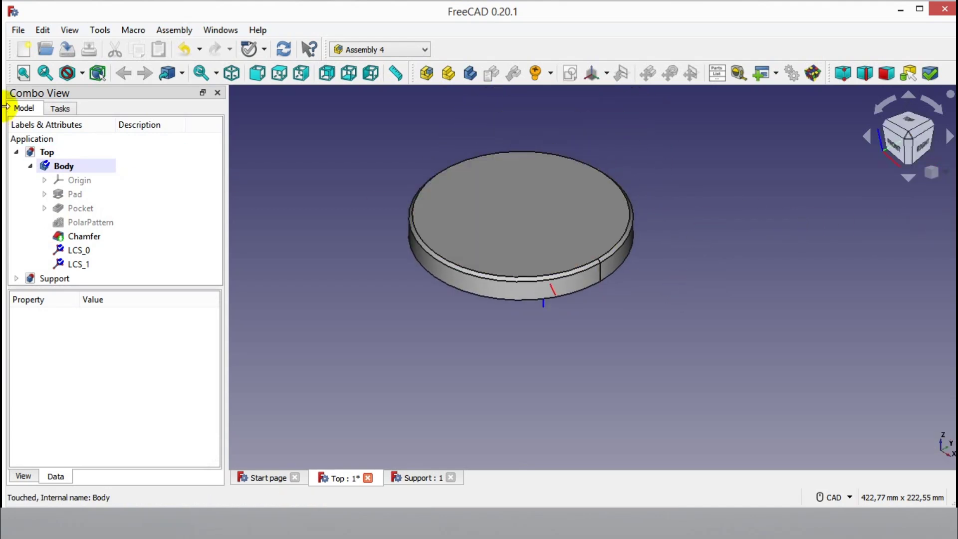
pyautogui.click(67, 49)
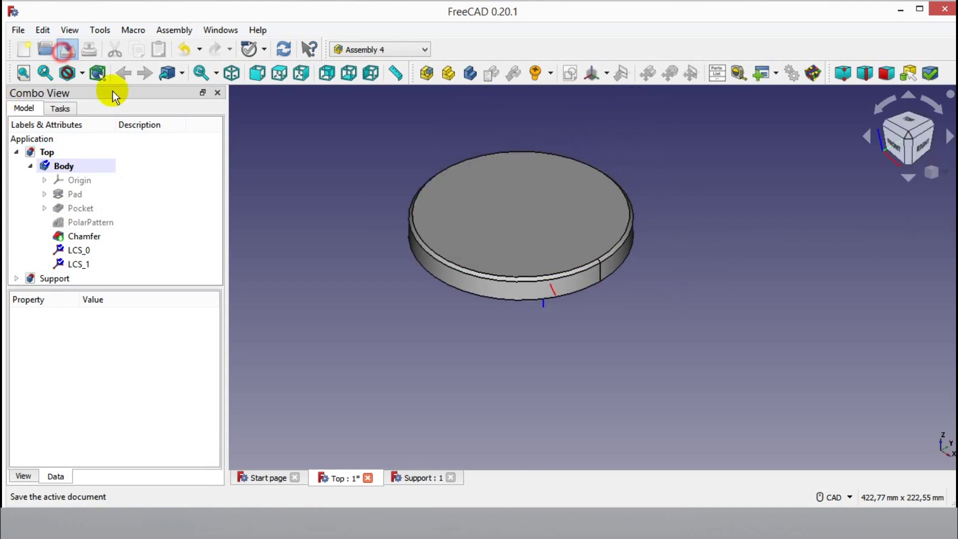
# Bring up the Support document and create a local coordinate system named LCS_1 in its Body
pyautogui.click(417, 480)
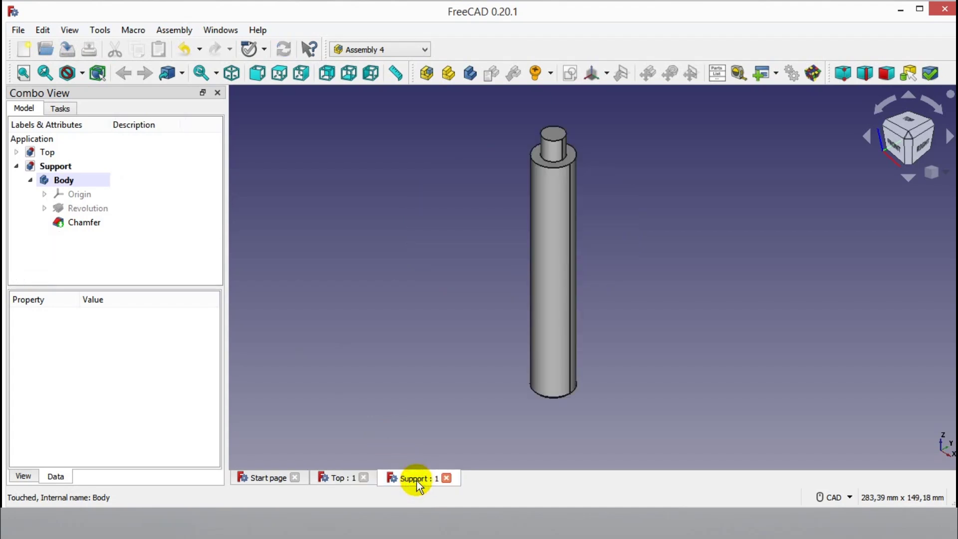
pyautogui.moveTo(433, 285); pyautogui.dragTo(439, 318, button='middle')
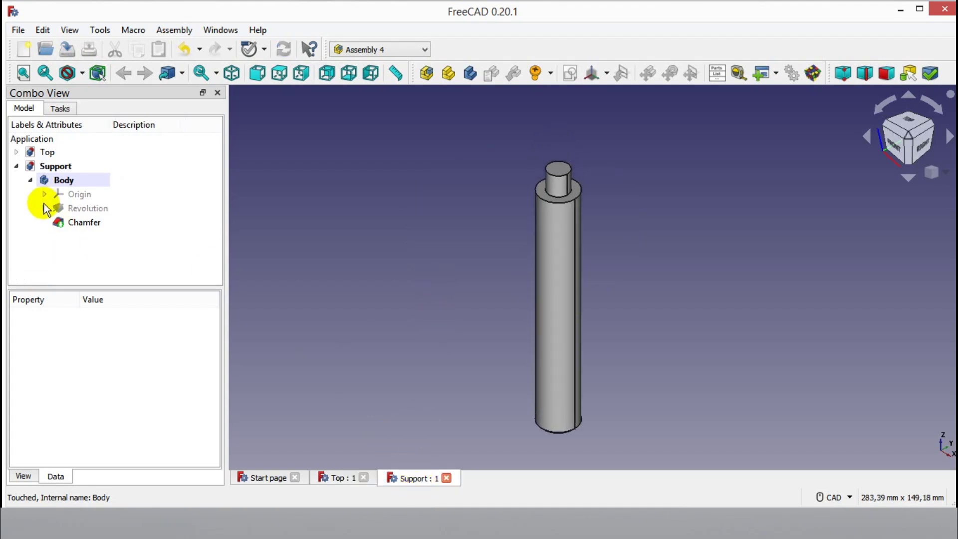
pyautogui.click(65, 181)
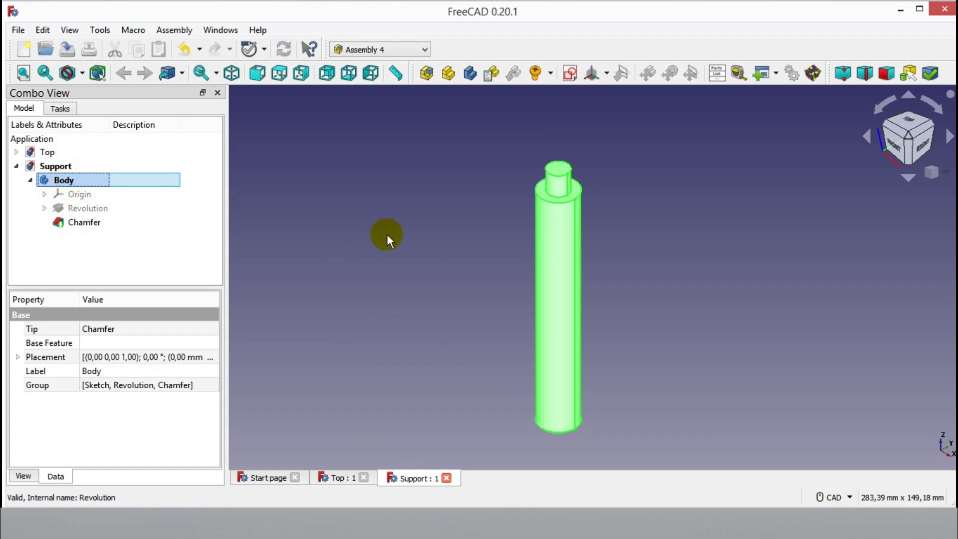
pyautogui.click(593, 73)
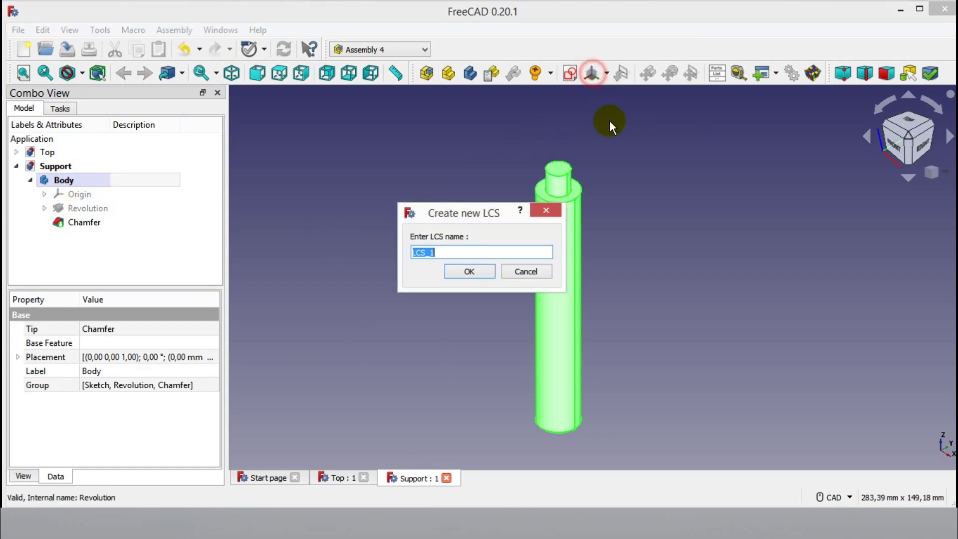
pyautogui.click(483, 271)
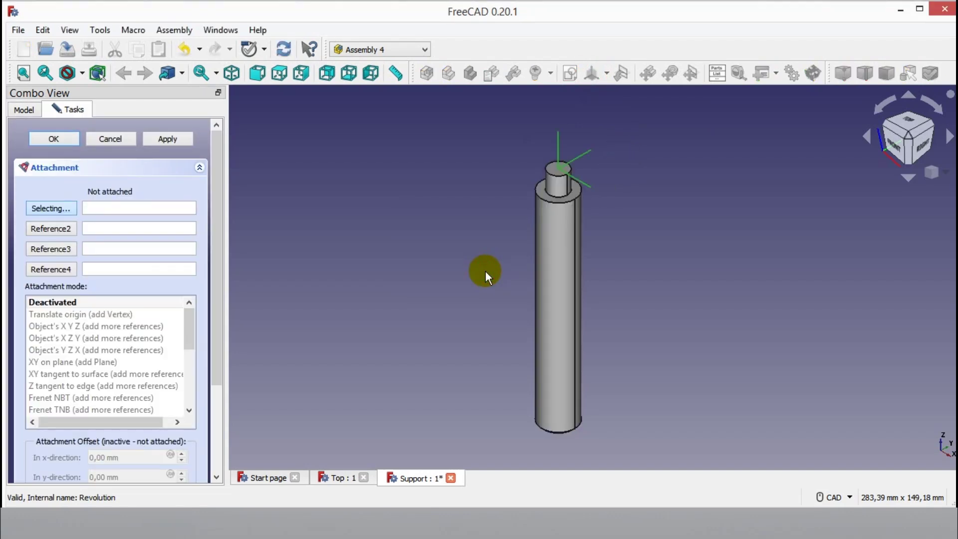
# Attach the leg's LCS_1 to the top circular edge of its pin in Concentric mode, trying Flip sides but leaving it off
pyautogui.click(559, 171)
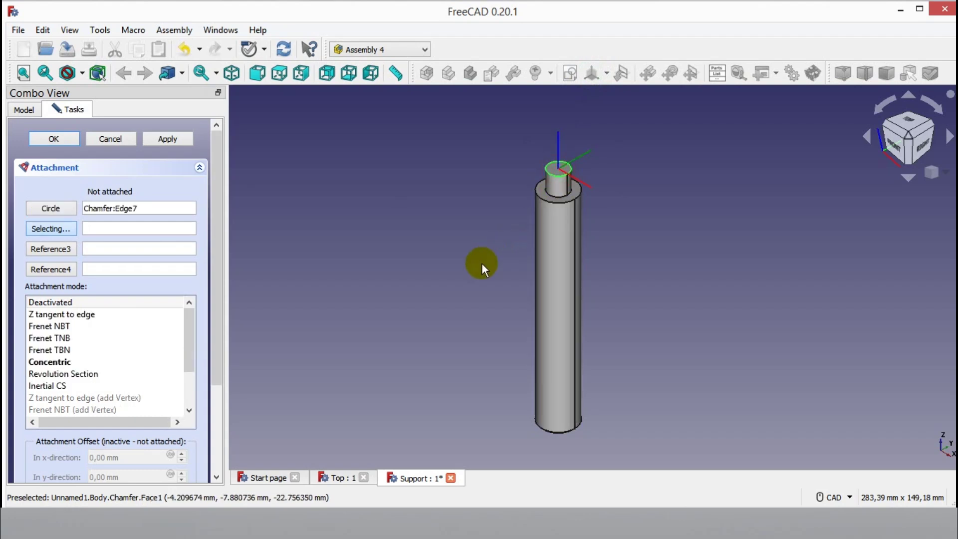
pyautogui.click(94, 364)
pyautogui.moveTo(217, 248); pyautogui.dragTo(210, 380)
pyautogui.click(30, 460)
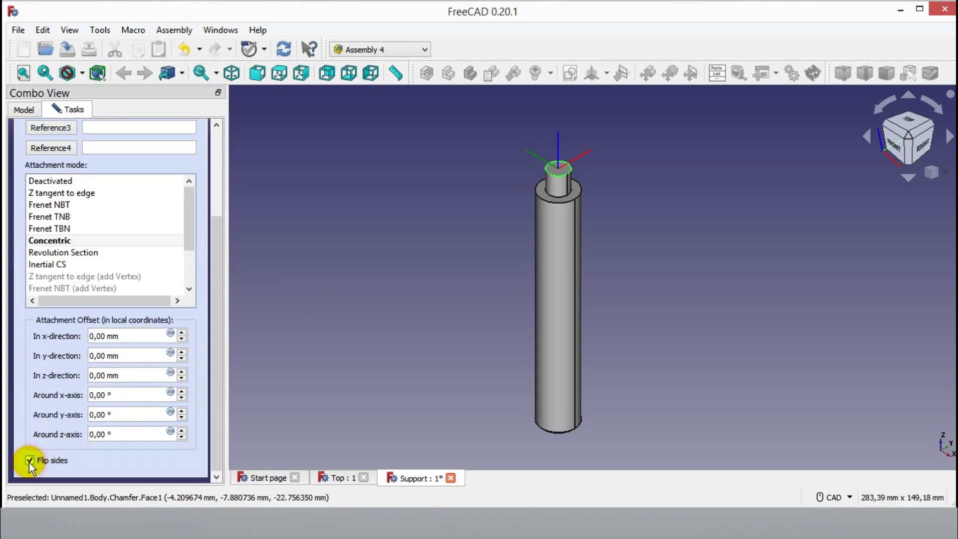
pyautogui.click(30, 460)
pyautogui.moveTo(217, 264); pyautogui.dragTo(220, 173)
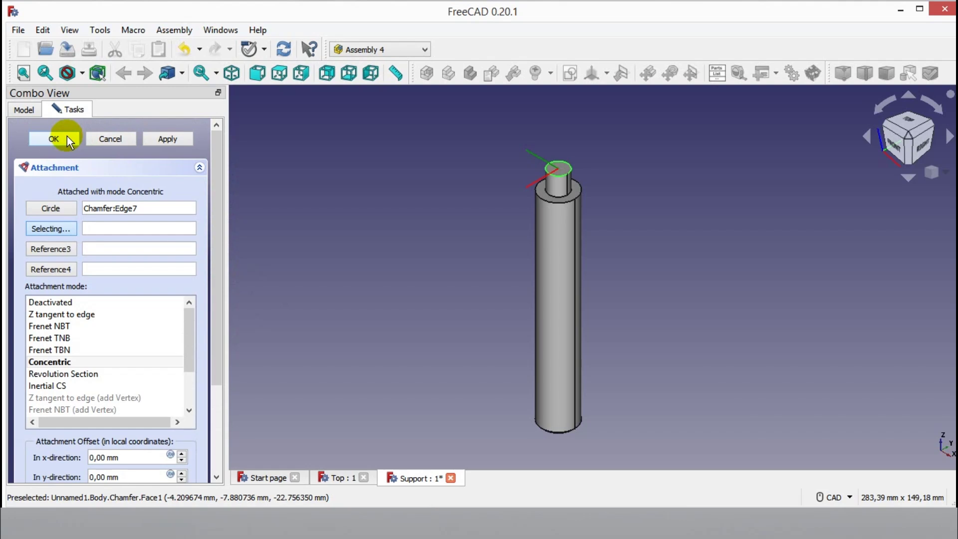
pyautogui.click(322, 243)
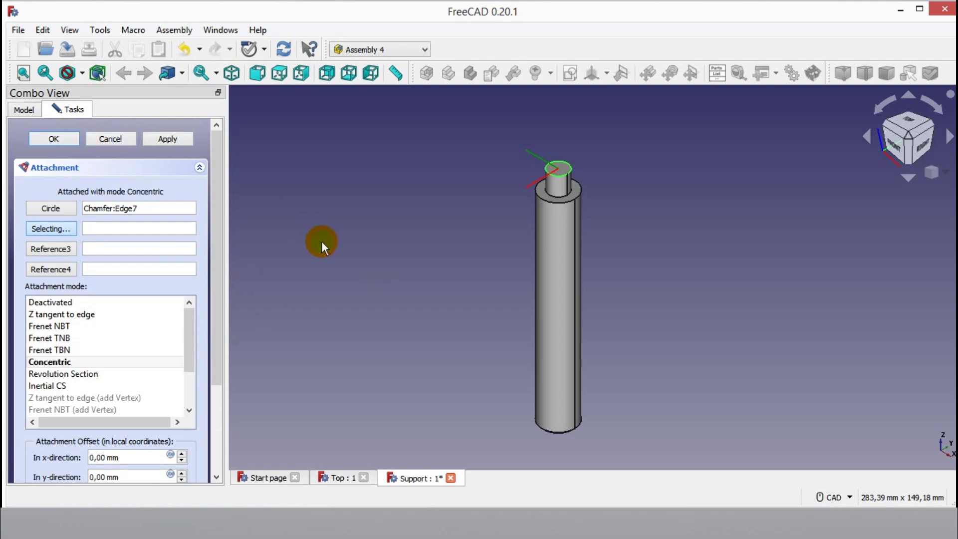
pyautogui.click(63, 136)
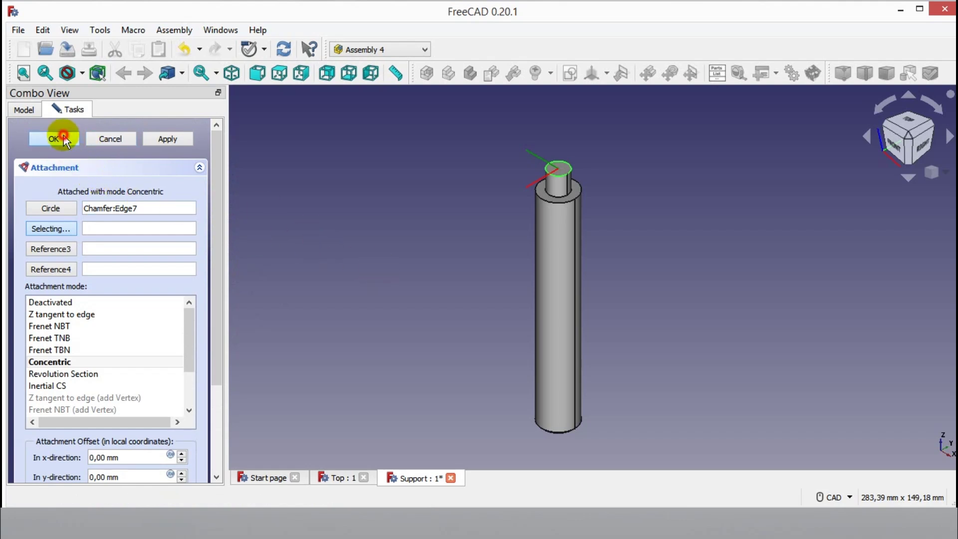
pyautogui.click(379, 200)
pyautogui.moveTo(434, 314); pyautogui.dragTo(423, 304, button='middle')
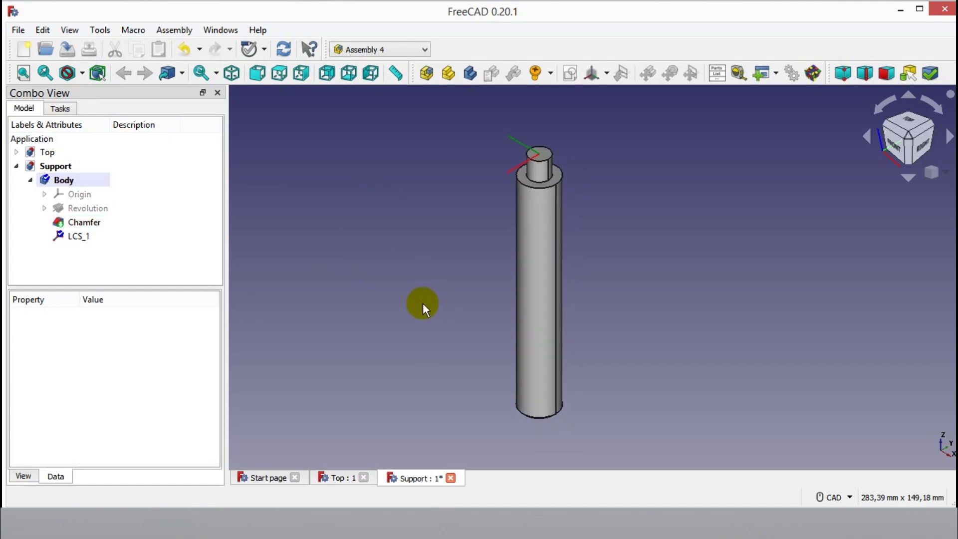
# Create a new document and save it as Assembly in the folder holding the Top and Support files
pyautogui.click(25, 50)
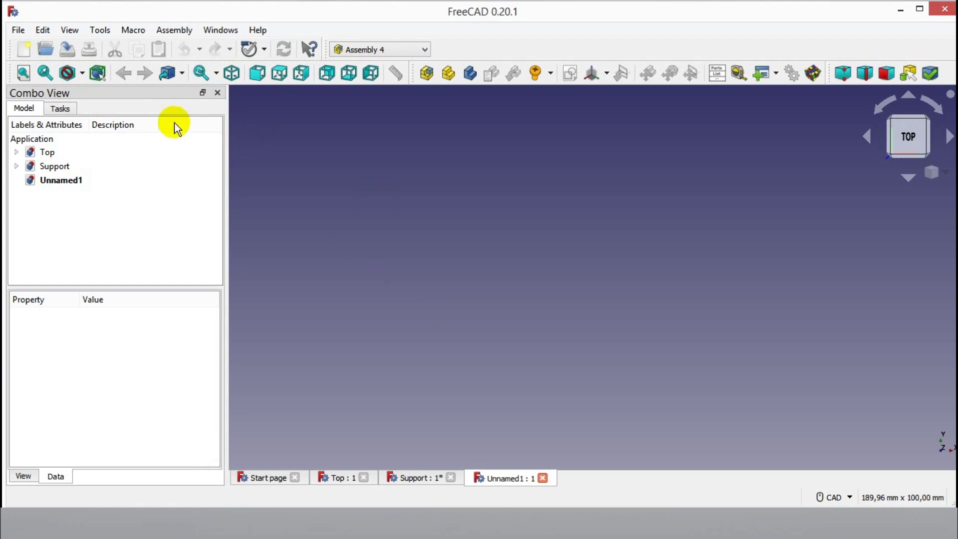
pyautogui.click(63, 53)
pyautogui.write('Ass')
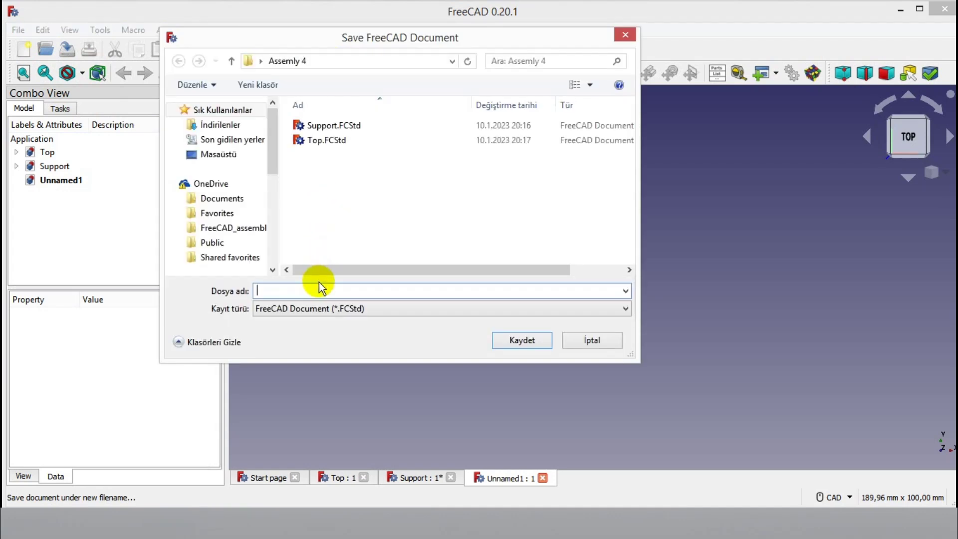
pyautogui.write('embly')
pyautogui.click(529, 342)
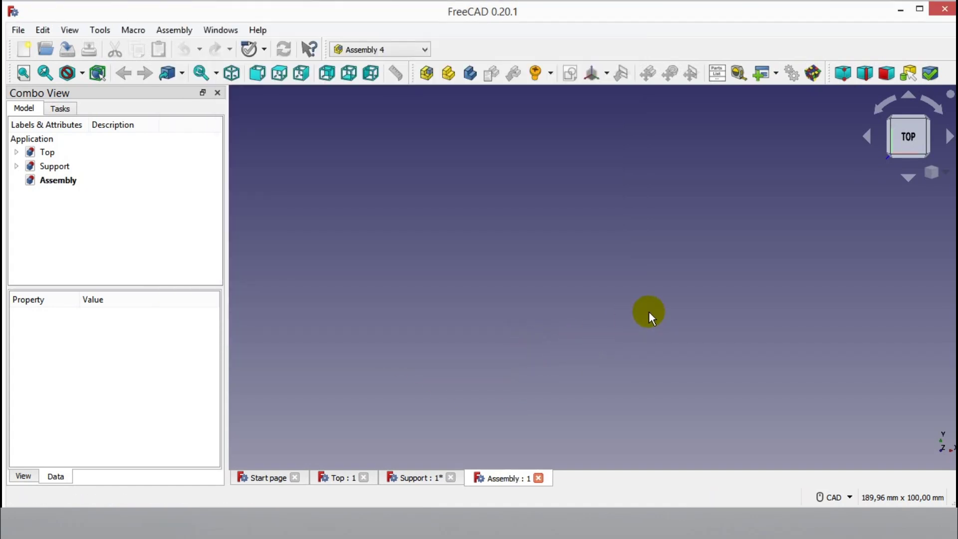
# Create an Assembly 4 model container in the Assembly document and show it in isometric view
pyautogui.click(429, 78)
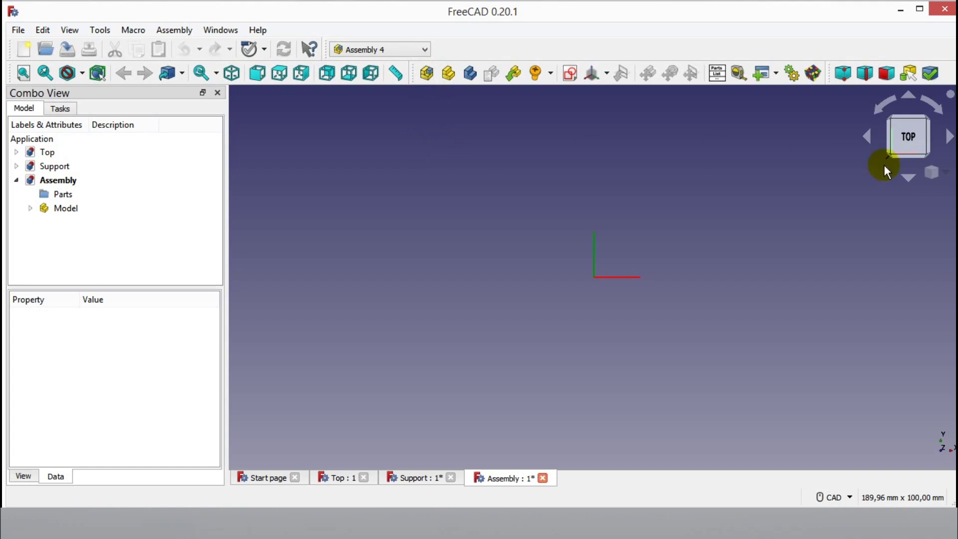
pyautogui.click(933, 180)
pyautogui.click(929, 215)
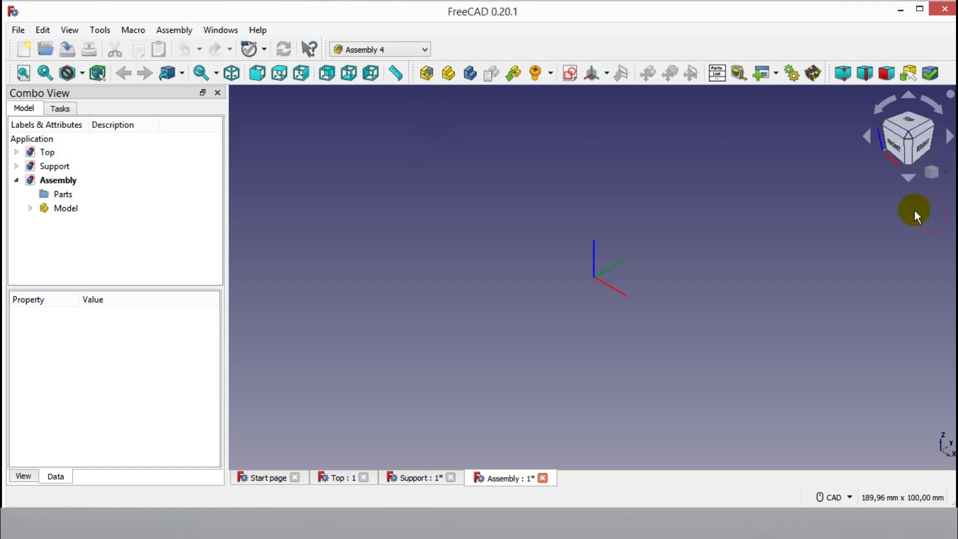
# Insert the seat part Unnamed#Body into the assembly with the link name Top
pyautogui.click(512, 84)
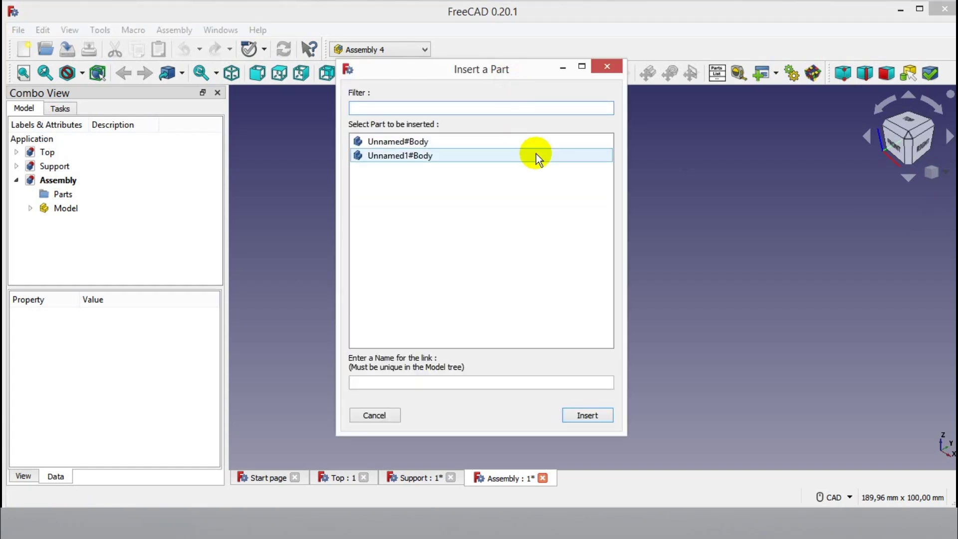
pyautogui.click(499, 143)
pyautogui.doubleClick(409, 382)
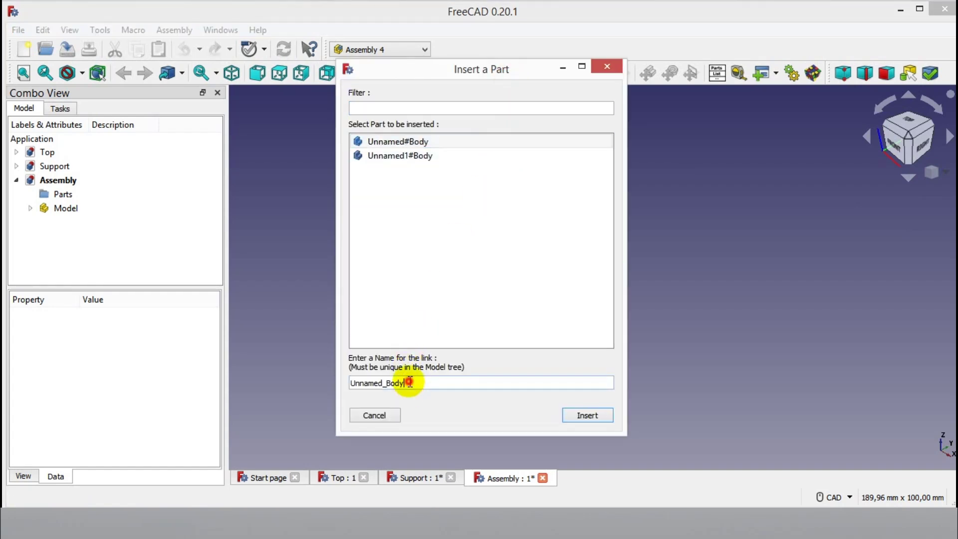
pyautogui.write('Top')
pyautogui.click(573, 414)
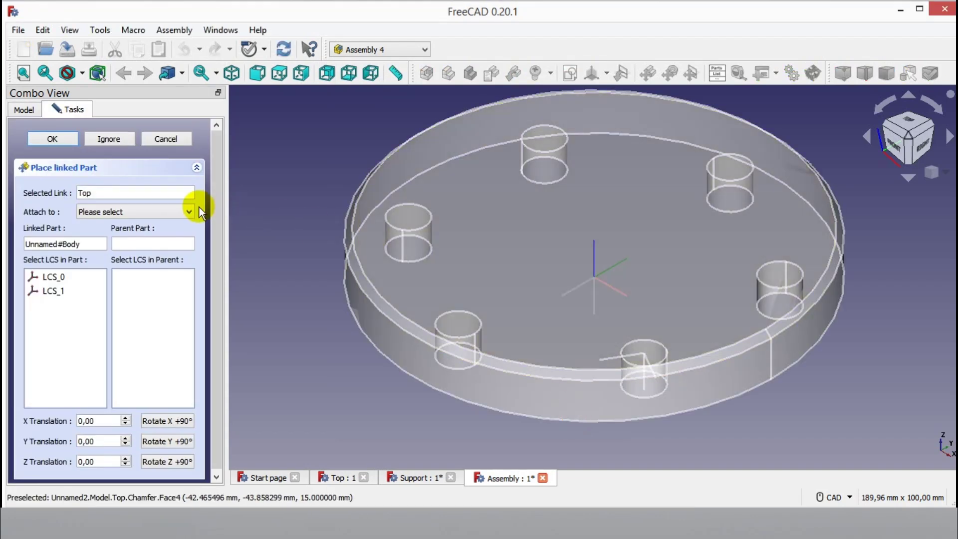
# Attach Top's LCS_0 to the parent assembly's LCS_Origin, rotating the part about Y by 90° twice, and accept the placement
pyautogui.click(181, 213)
pyautogui.click(169, 237)
pyautogui.click(65, 278)
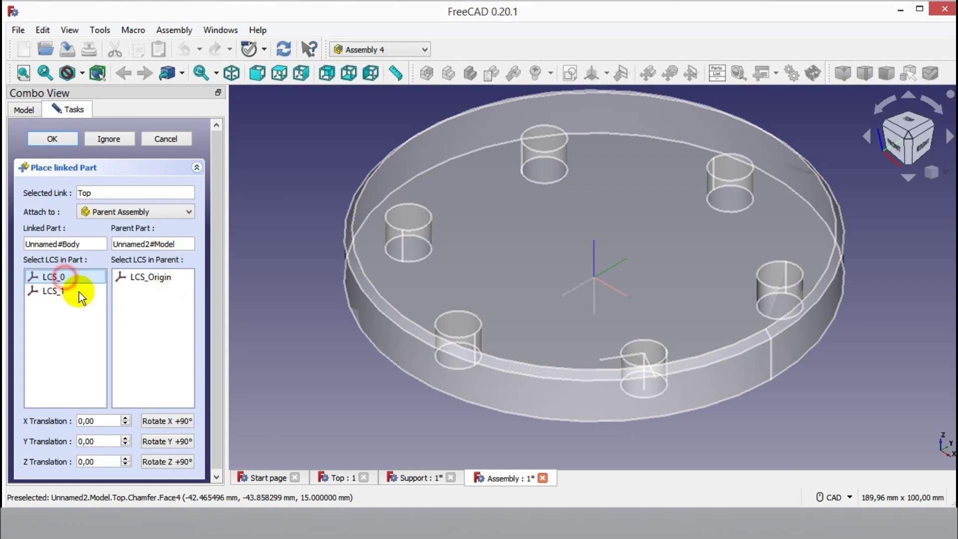
pyautogui.click(142, 281)
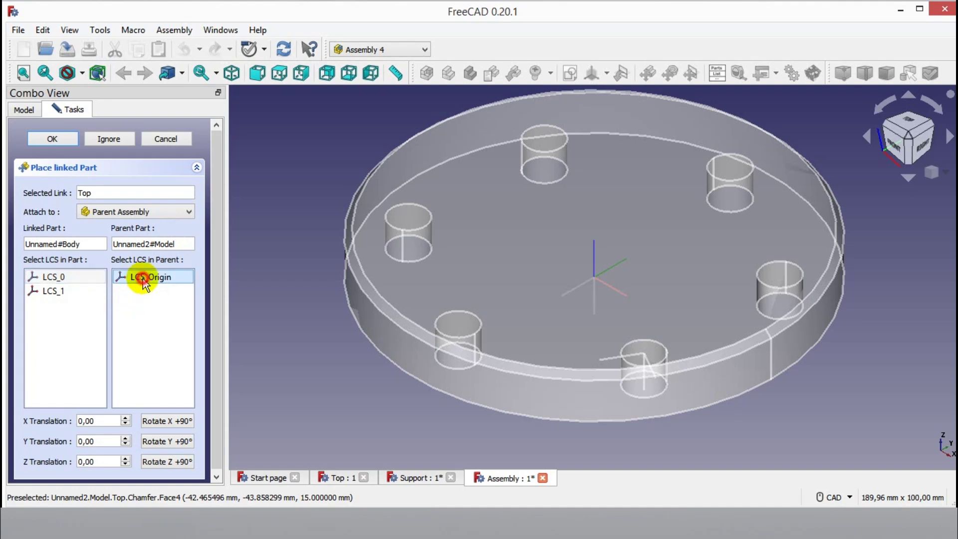
pyautogui.click(186, 442)
pyautogui.click(186, 443)
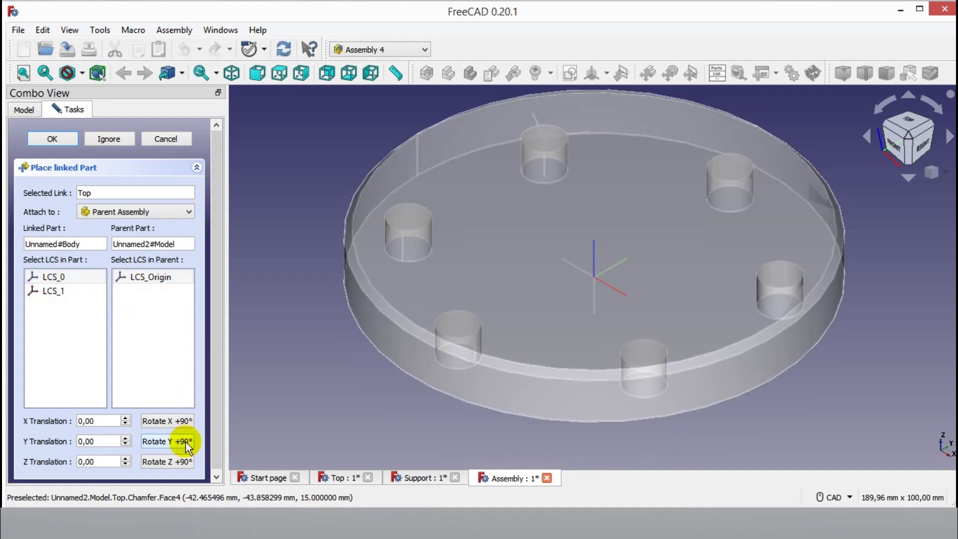
pyautogui.scroll(-1, 364, 377)
pyautogui.scroll(-2, 364, 377)
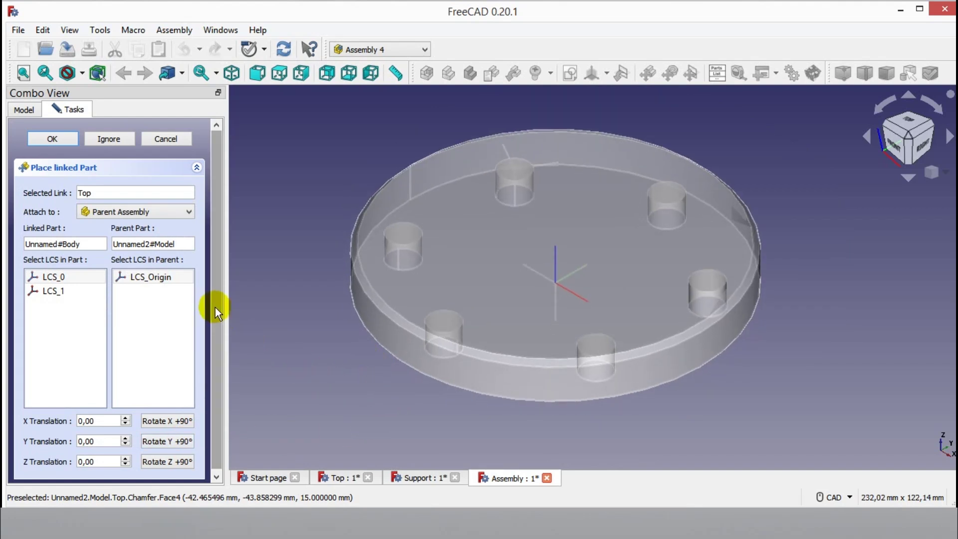
pyautogui.click(52, 139)
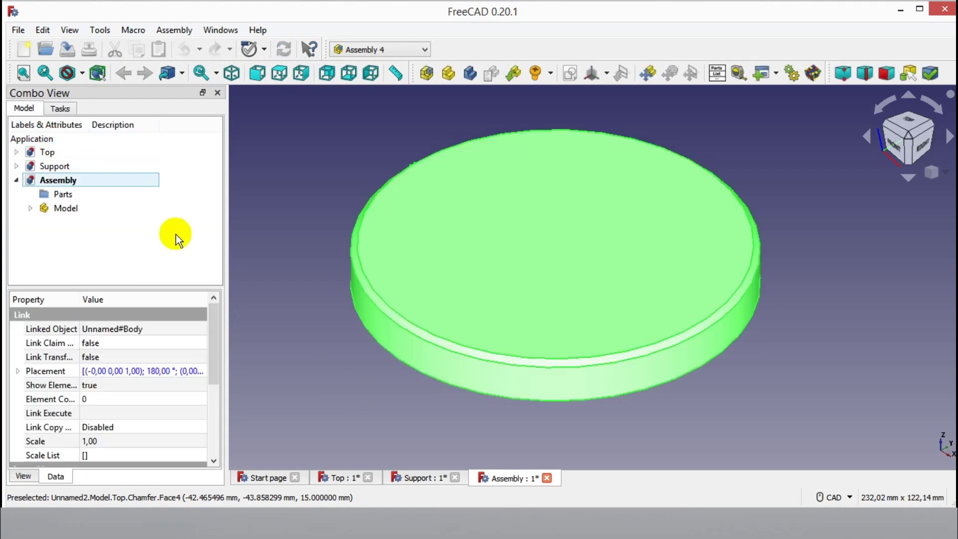
pyautogui.click(315, 343)
pyautogui.scroll(-2, 417, 357)
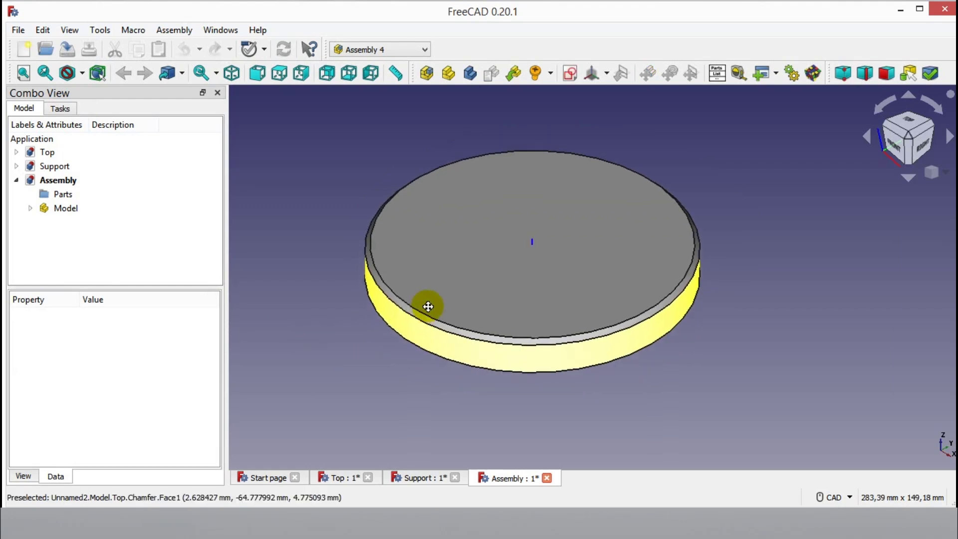
# Insert the leg part Unnamed1#Body into the assembly with the link name Support
pyautogui.click(514, 74)
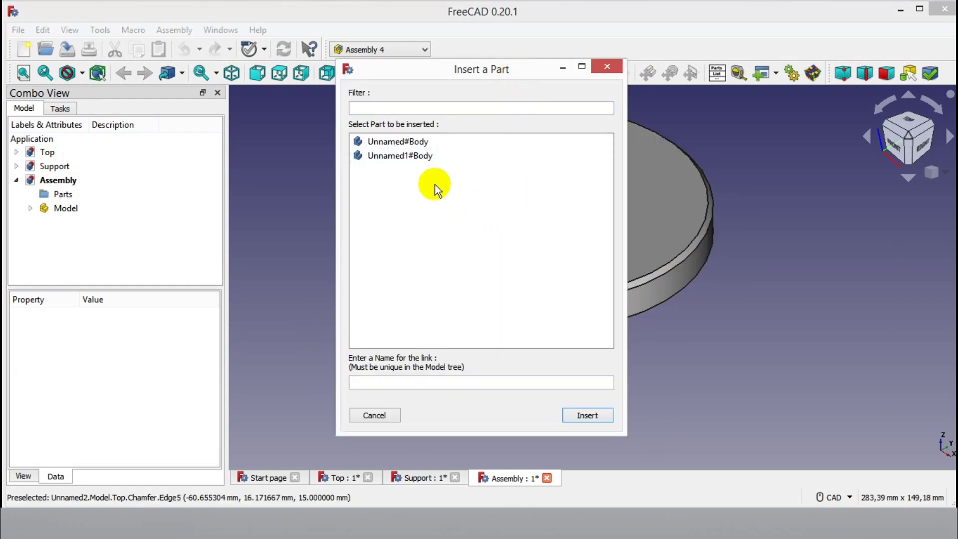
pyautogui.click(428, 155)
pyautogui.doubleClick(392, 383)
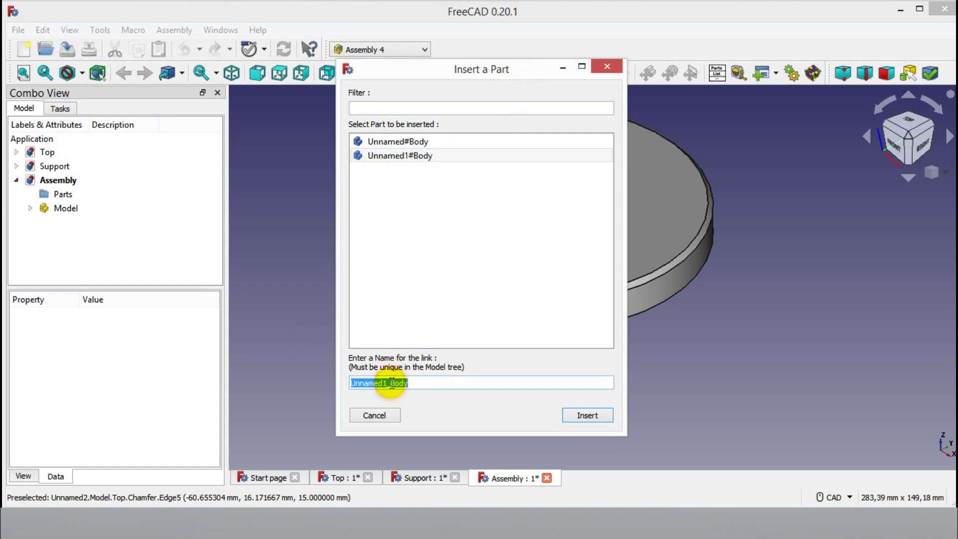
pyautogui.write('Support')
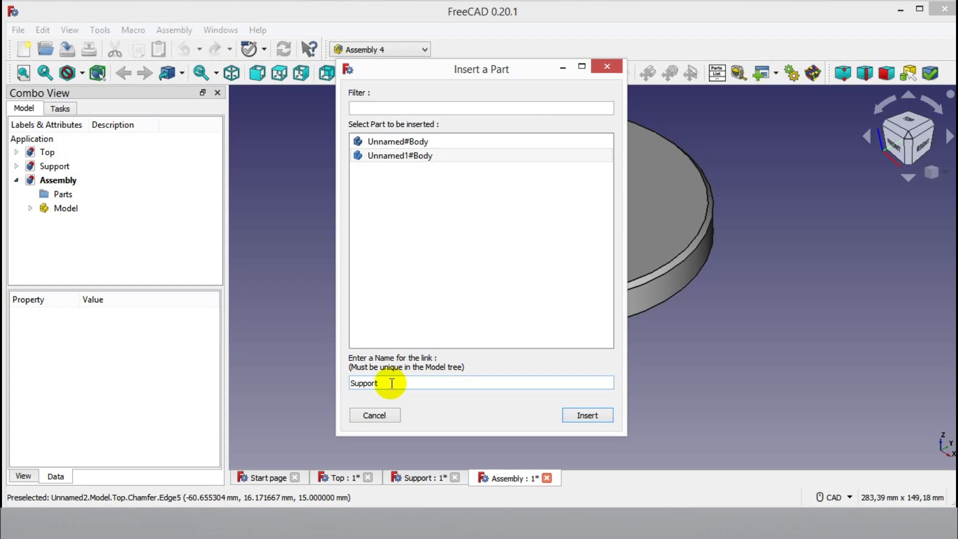
pyautogui.click(573, 420)
# Attach the Support link's LCS_1 to LCS_1 of the Top part and accept the placement
pyautogui.moveTo(614, 418); pyautogui.dragTo(614, 279, button='middle')
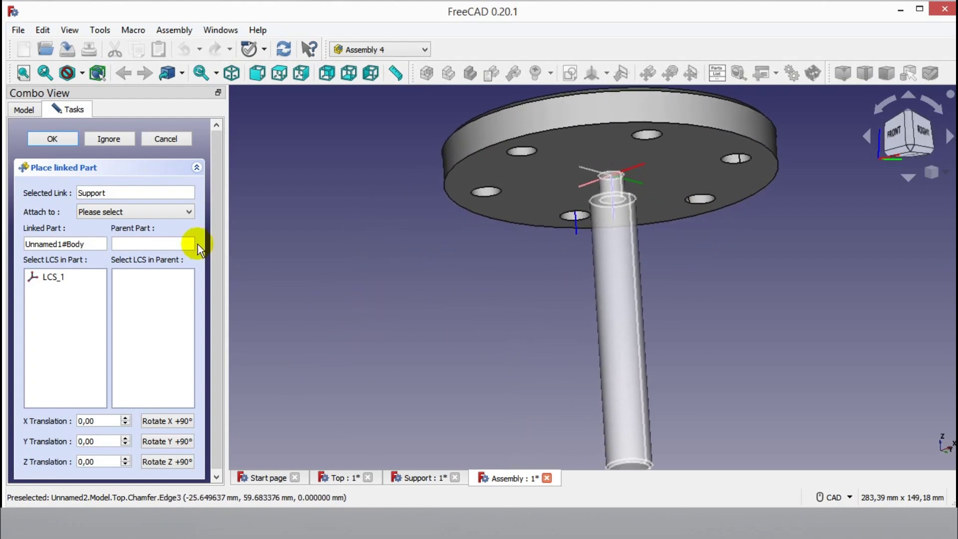
pyautogui.click(146, 214)
pyautogui.click(145, 246)
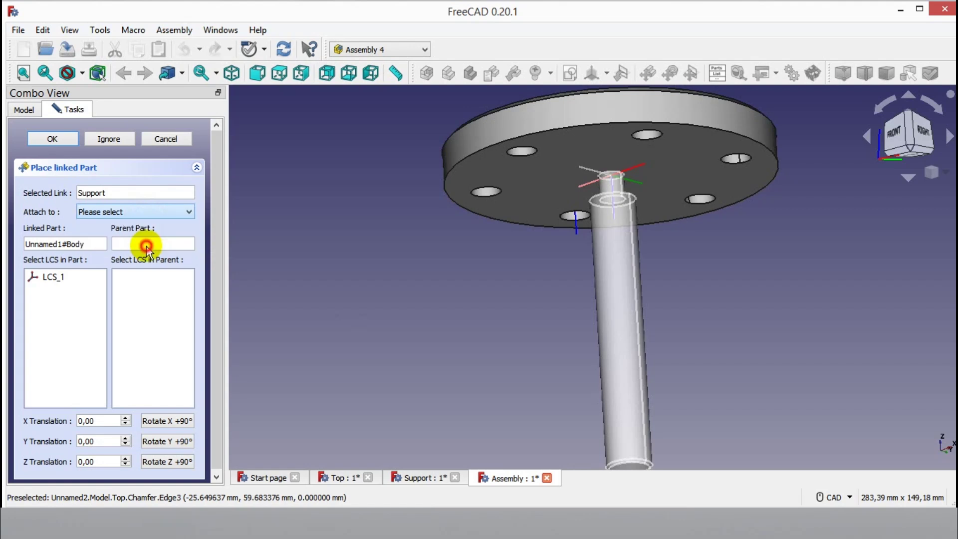
pyautogui.click(65, 275)
pyautogui.click(133, 291)
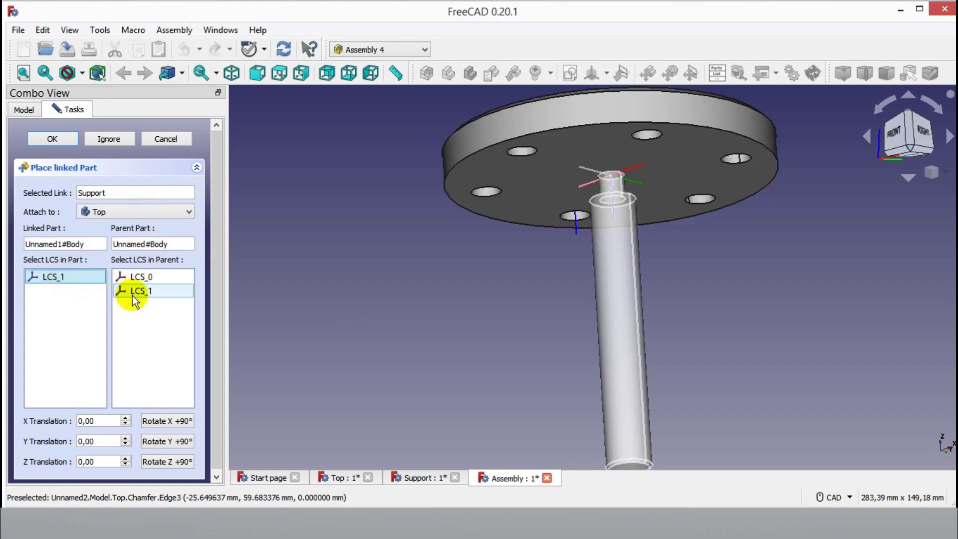
pyautogui.moveTo(430, 324); pyautogui.dragTo(472, 332, button='middle')
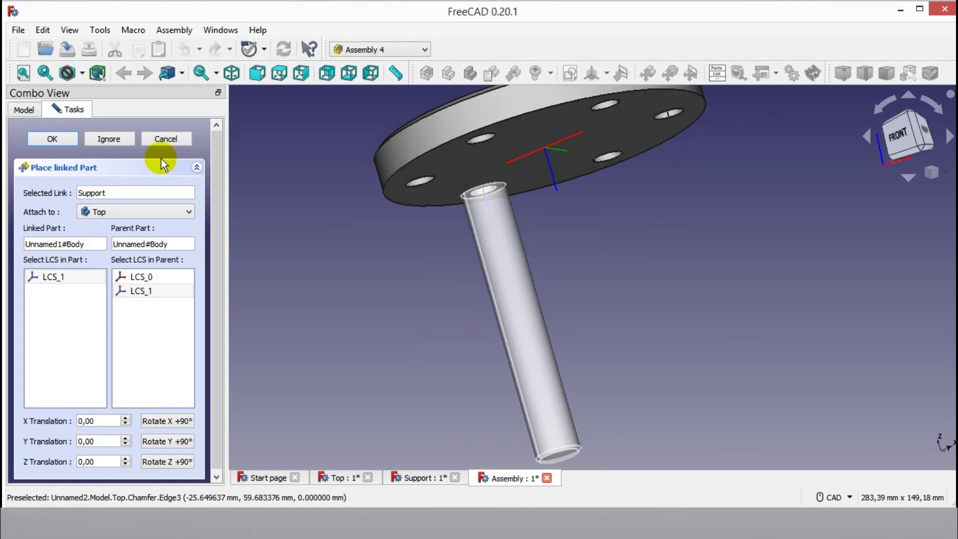
pyautogui.click(68, 142)
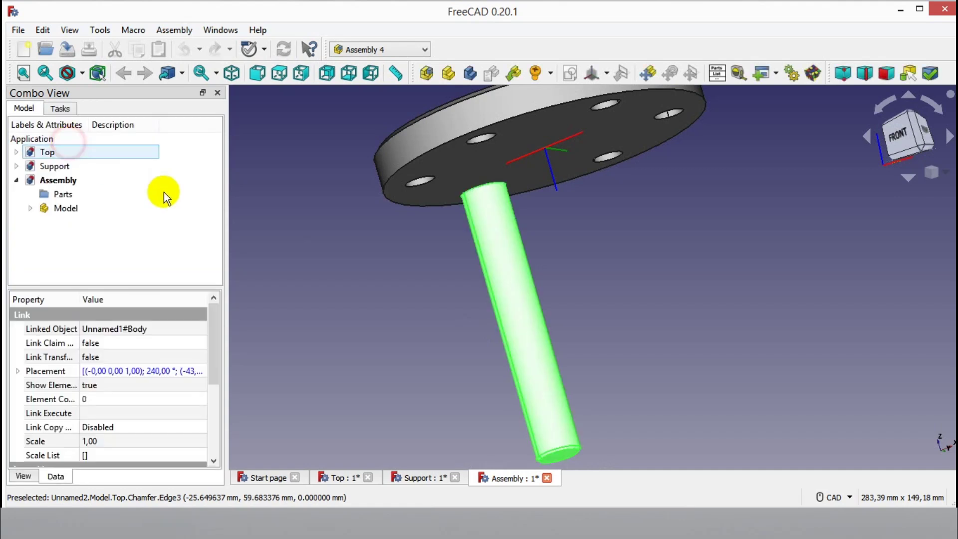
pyautogui.click(325, 273)
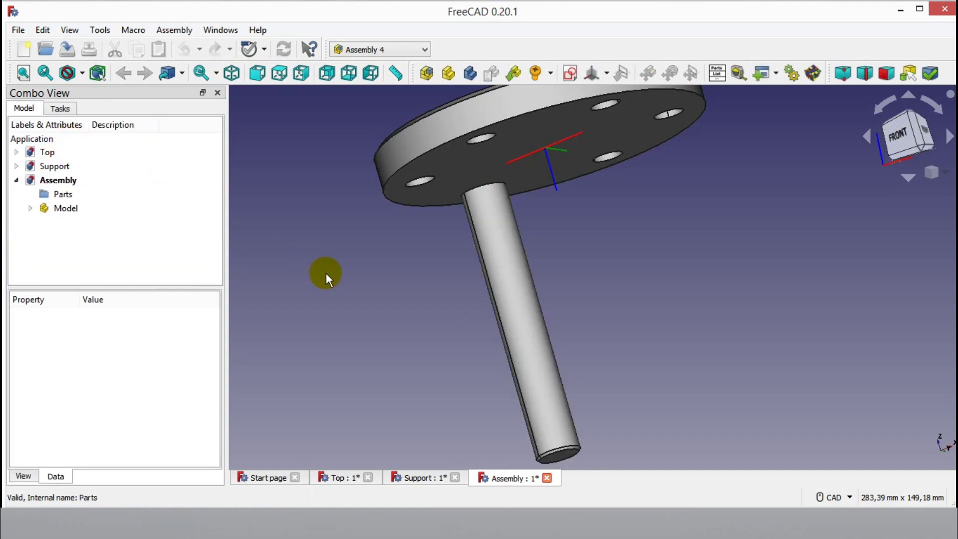
# Save the Assembly document together with its dependent Top and Support files
pyautogui.moveTo(568, 295); pyautogui.dragTo(558, 293, button='middle')
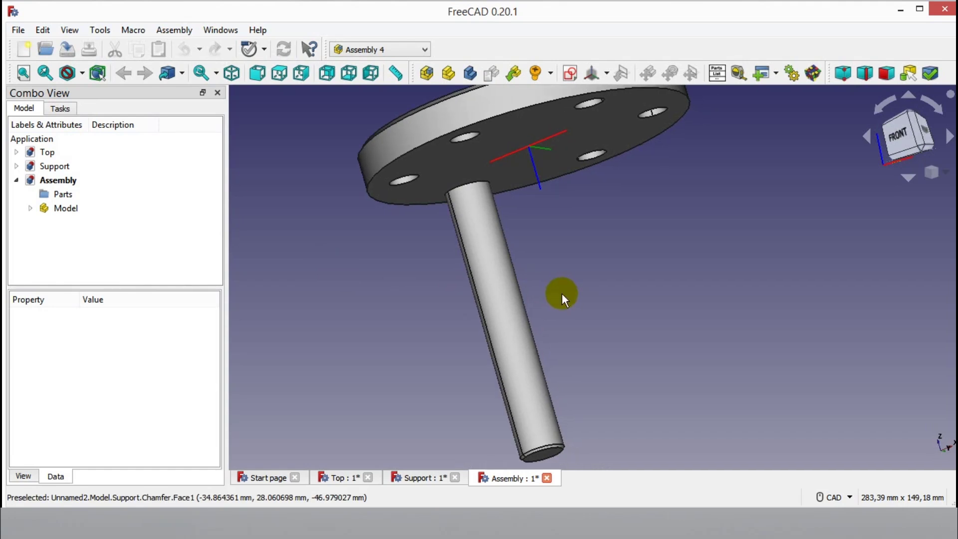
pyautogui.scroll(-1, 562, 294)
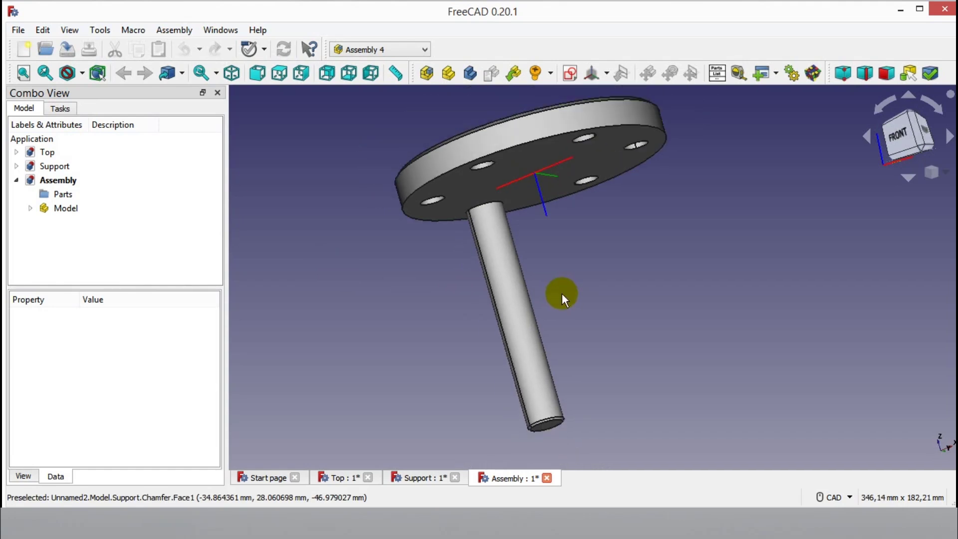
pyautogui.click(397, 50)
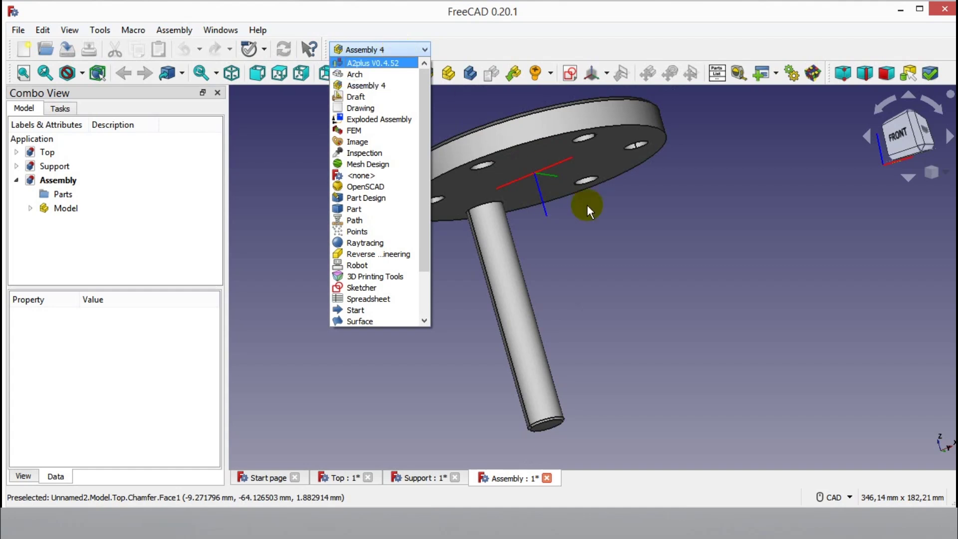
pyautogui.click(620, 235)
pyautogui.click(68, 48)
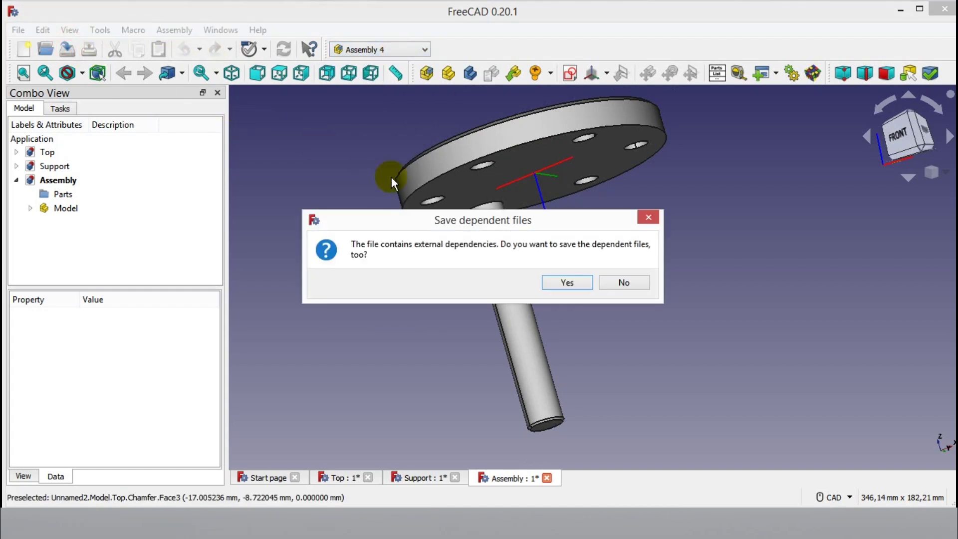
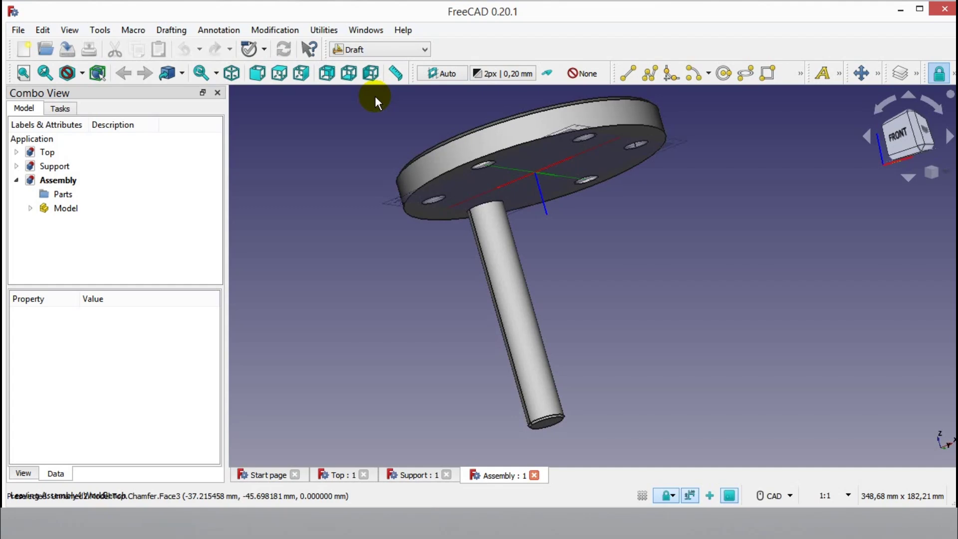
# Turn off the Draft grid shown across the underside of the seat
pyautogui.moveTo(617, 186); pyautogui.dragTo(571, 163, button='middle')
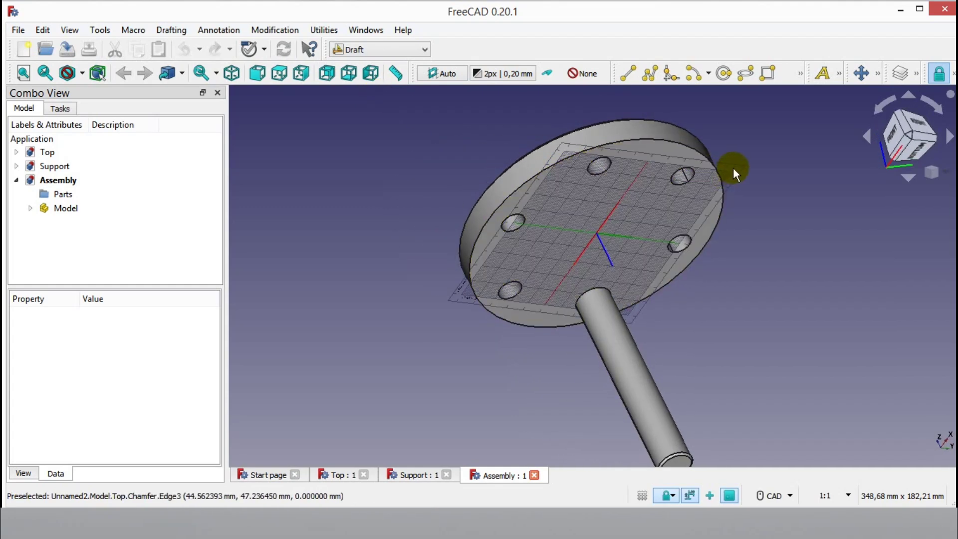
pyautogui.scroll(1, 732, 168)
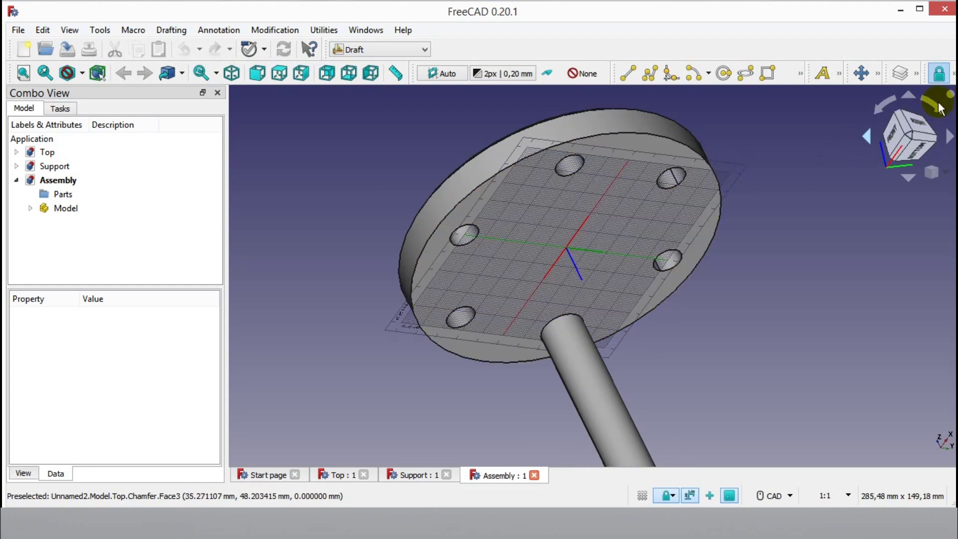
pyautogui.click(953, 74)
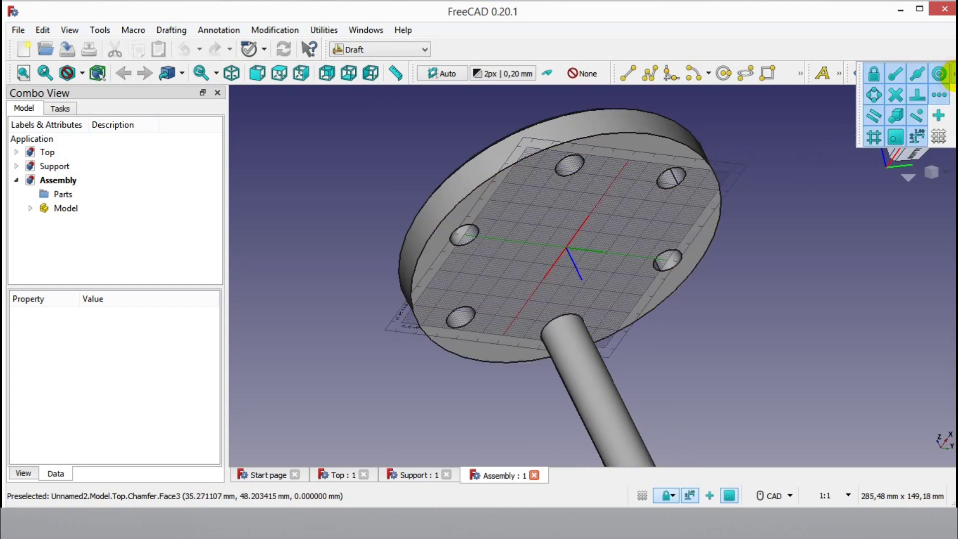
pyautogui.click(934, 136)
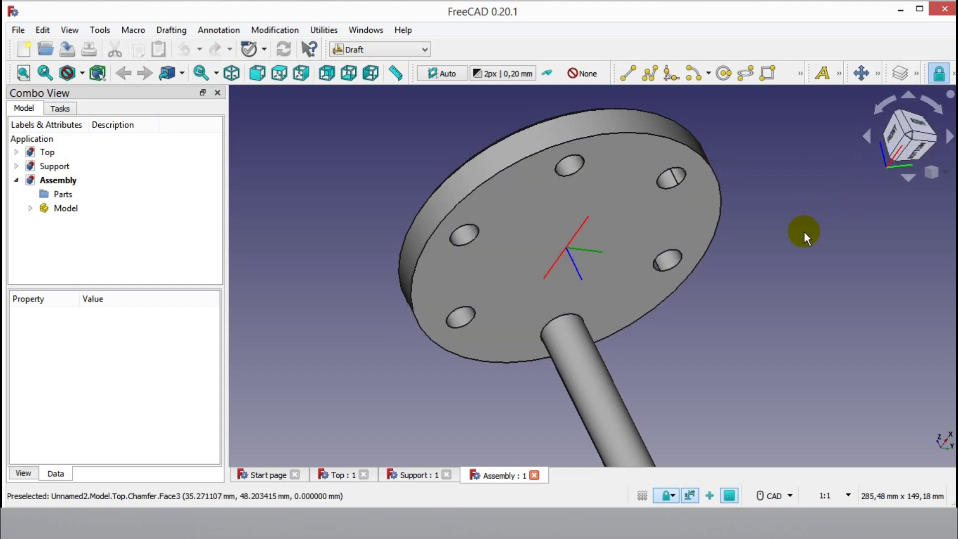
# Create a Draft polar link array of the Support leg with 6 elements over 360°, centred on the Z axis of the Top's LCS_0
pyautogui.scroll(-1, 803, 232)
pyautogui.moveTo(804, 231); pyautogui.dragTo(717, 199, button='middle')
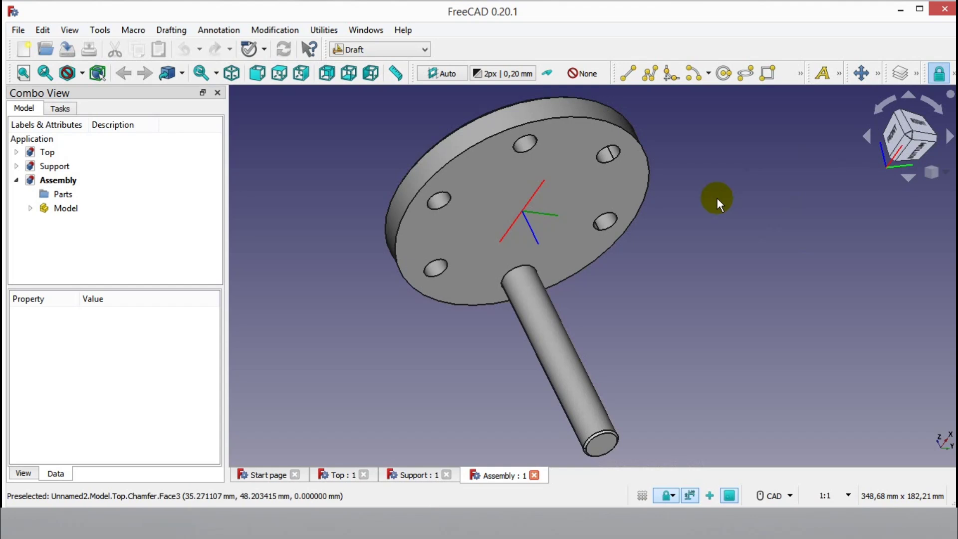
pyautogui.click(29, 208)
pyautogui.scroll(-1, 87, 229)
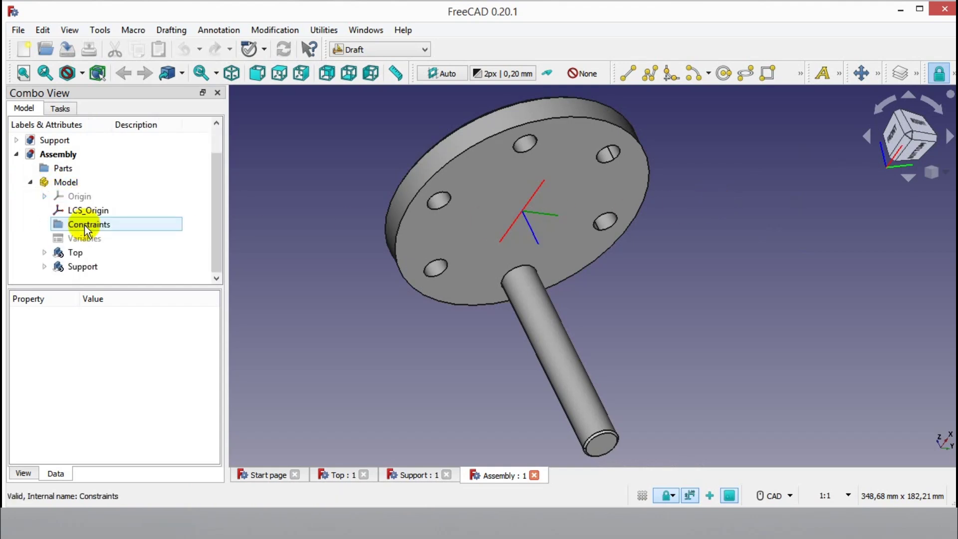
pyautogui.click(83, 267)
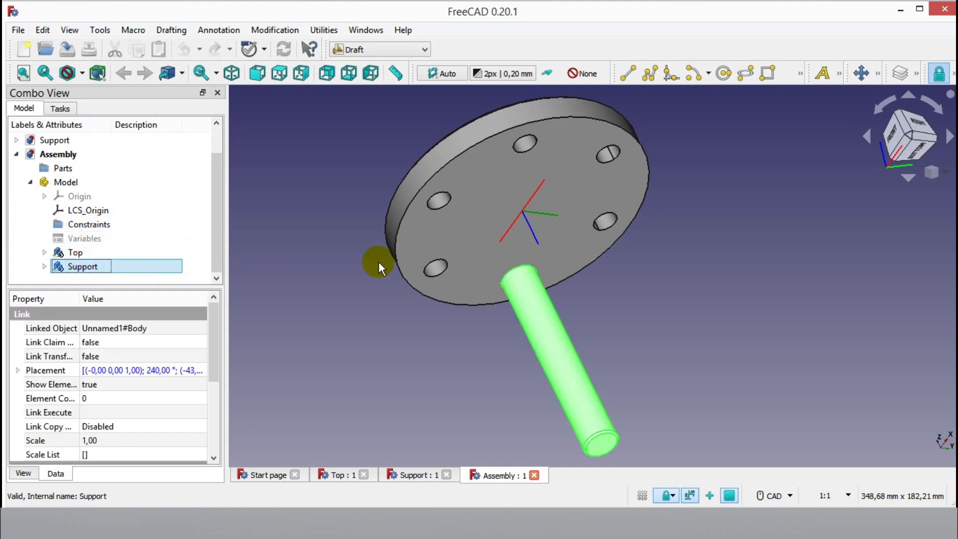
pyautogui.click(876, 74)
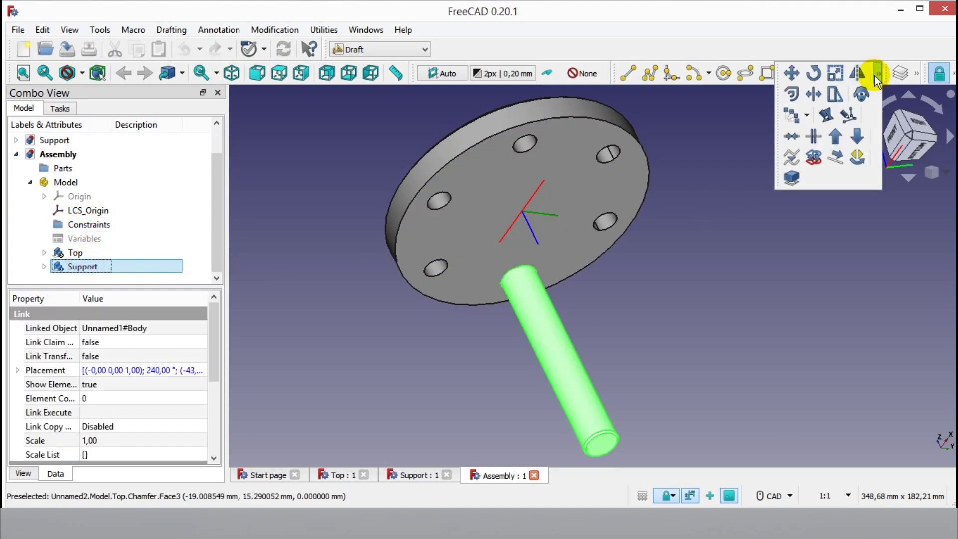
pyautogui.click(806, 115)
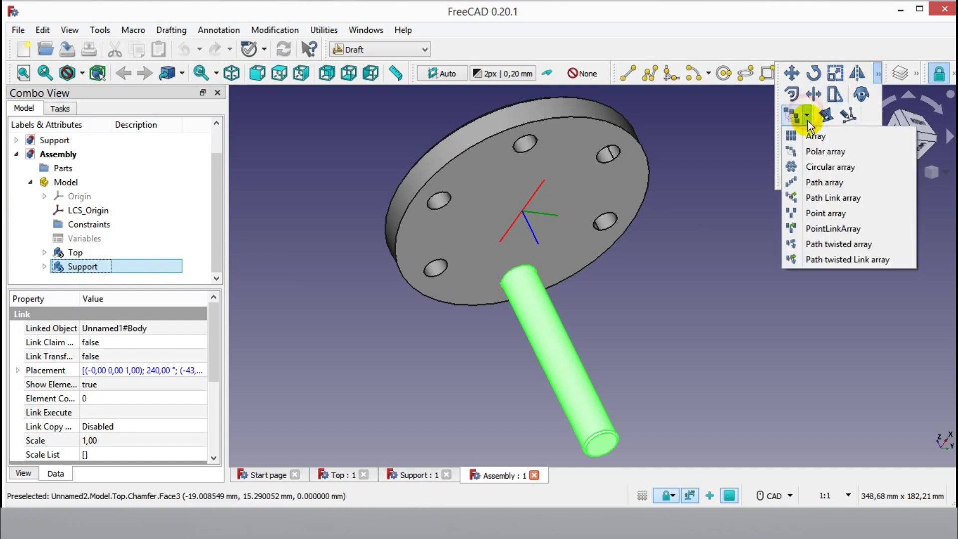
pyautogui.click(818, 151)
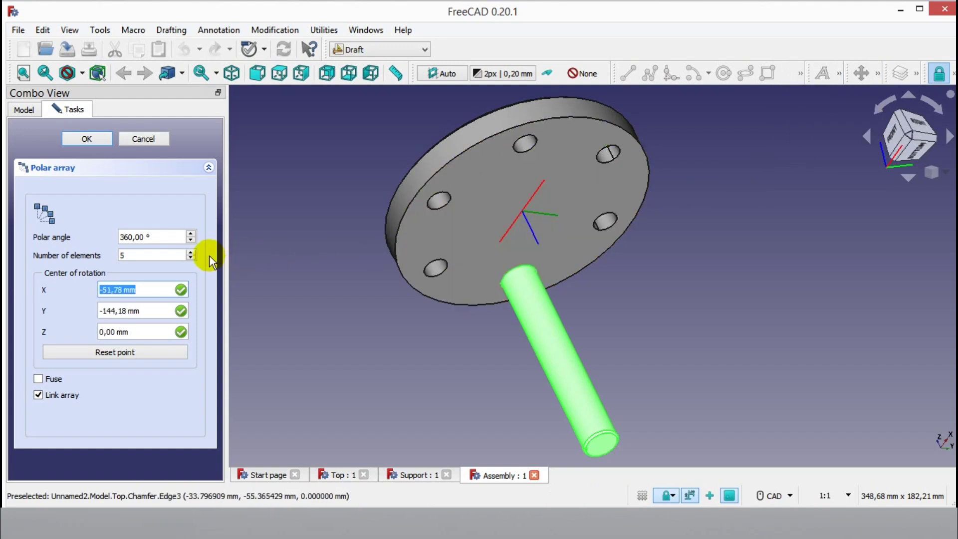
pyautogui.click(190, 254)
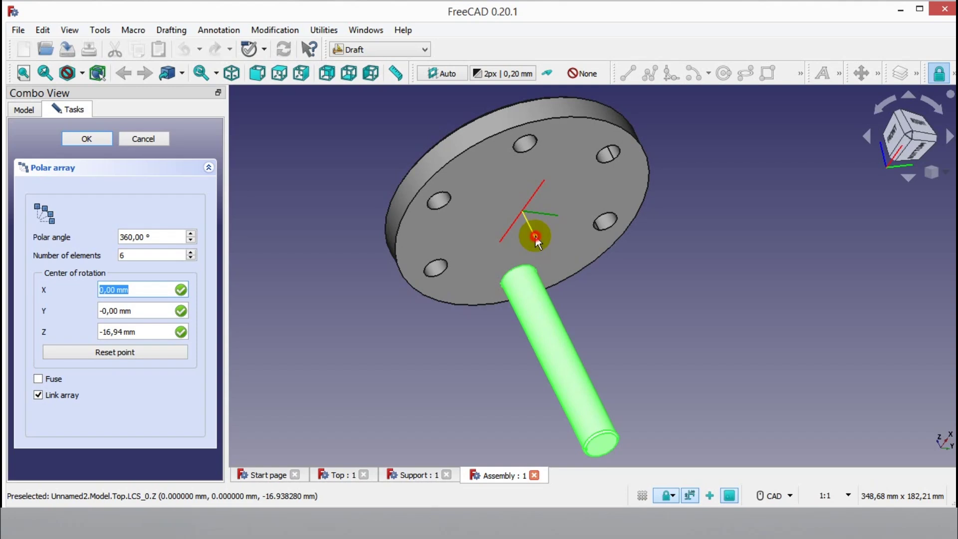
pyautogui.click(535, 241)
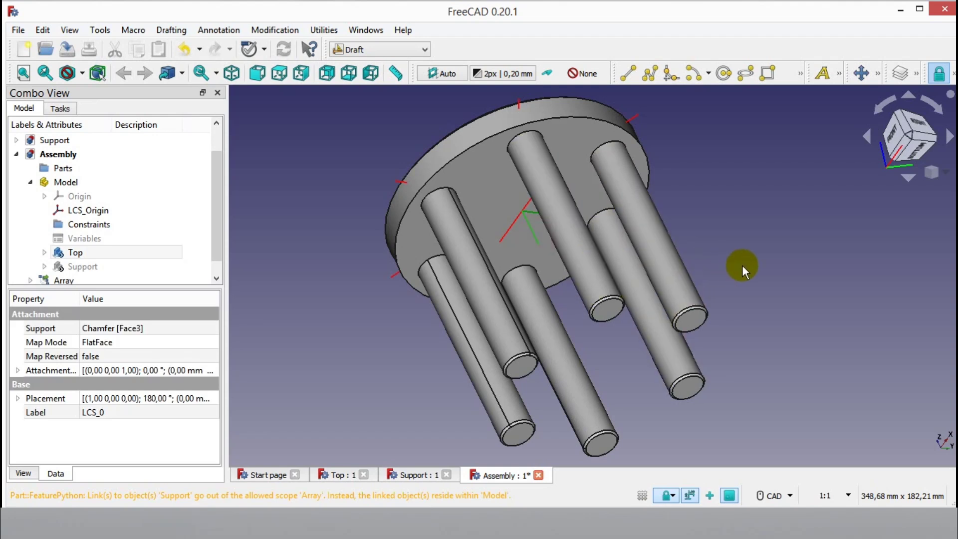
# Clear the selection, switch to the Assembly 4 workbench and look over the six-legged stool, starting from the isometric view
pyautogui.moveTo(720, 189); pyautogui.dragTo(648, 253, button='middle')
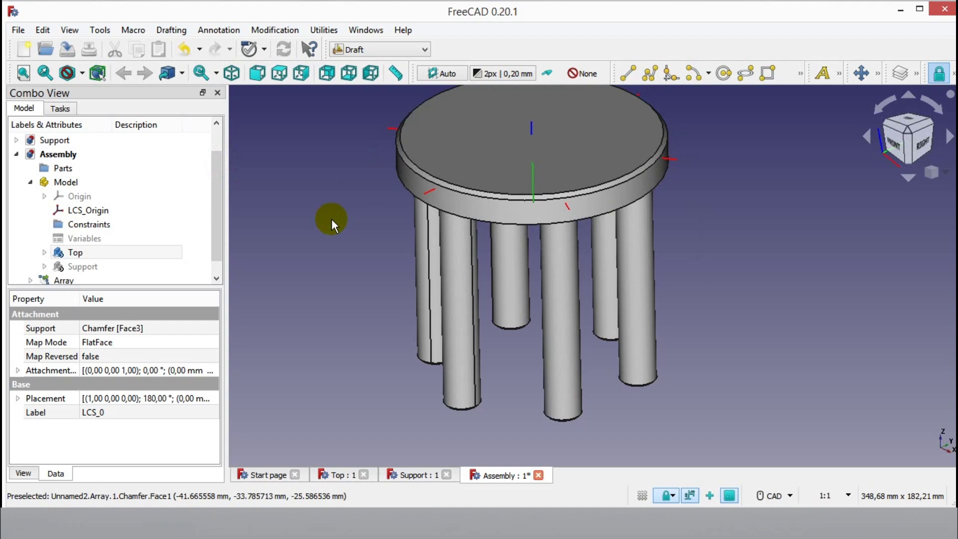
pyautogui.click(332, 218)
pyautogui.click(408, 50)
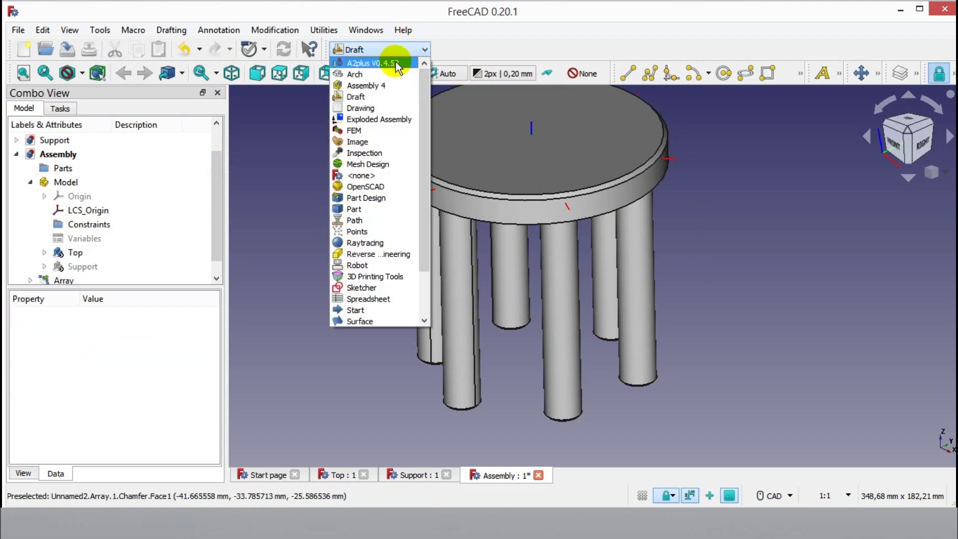
pyautogui.click(386, 85)
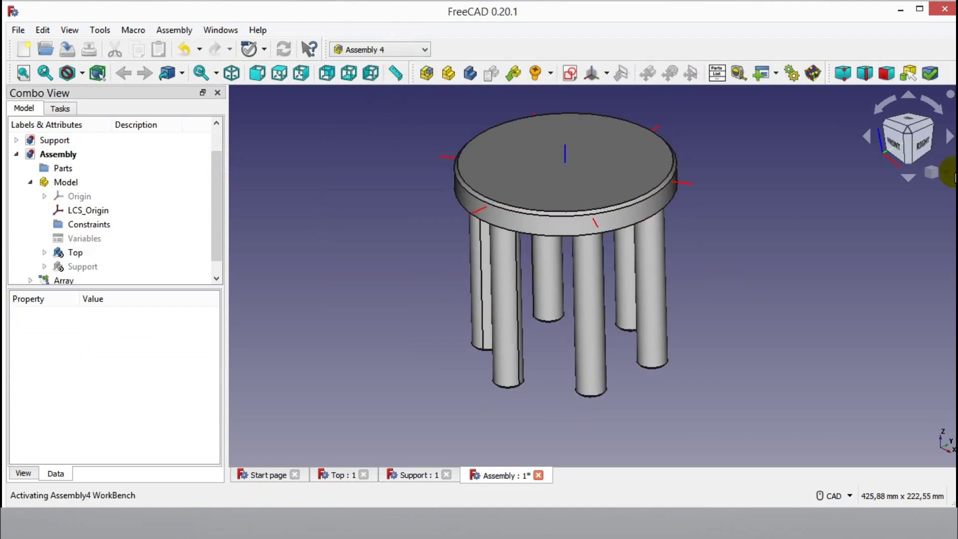
pyautogui.click(931, 172)
pyautogui.click(933, 210)
pyautogui.moveTo(799, 211); pyautogui.dragTo(755, 236, button='middle')
pyautogui.moveTo(734, 328); pyautogui.dragTo(788, 229, button='middle')
# Examine the carousel assembly's single horse, its pole and the square holes under the upper ring from isometric, lower and front views
pyautogui.click(915, 184)
pyautogui.click(929, 216)
pyautogui.moveTo(705, 209); pyautogui.dragTo(689, 279, button='middle')
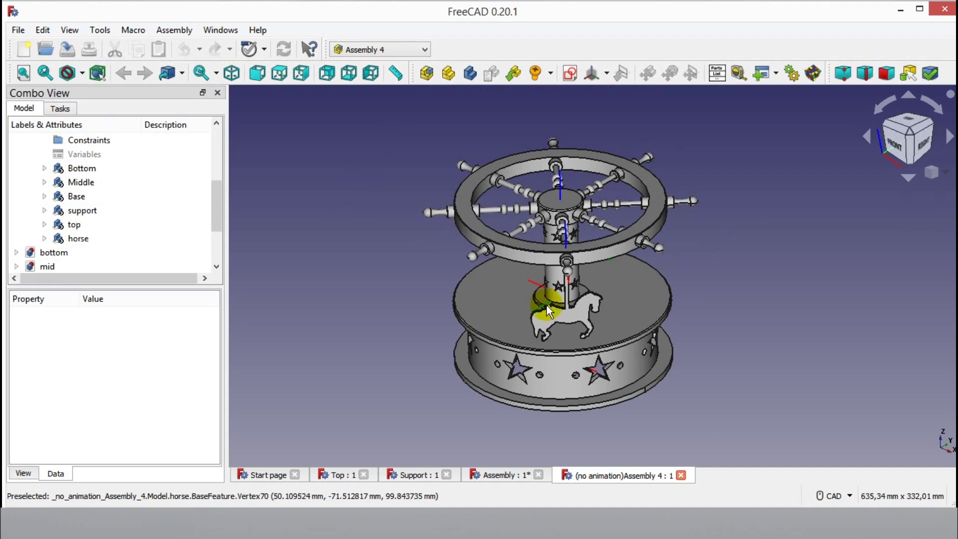
pyautogui.moveTo(483, 364); pyautogui.dragTo(605, 288, button='middle')
pyautogui.scroll(3, 549, 286)
pyautogui.scroll(3, 549, 286)
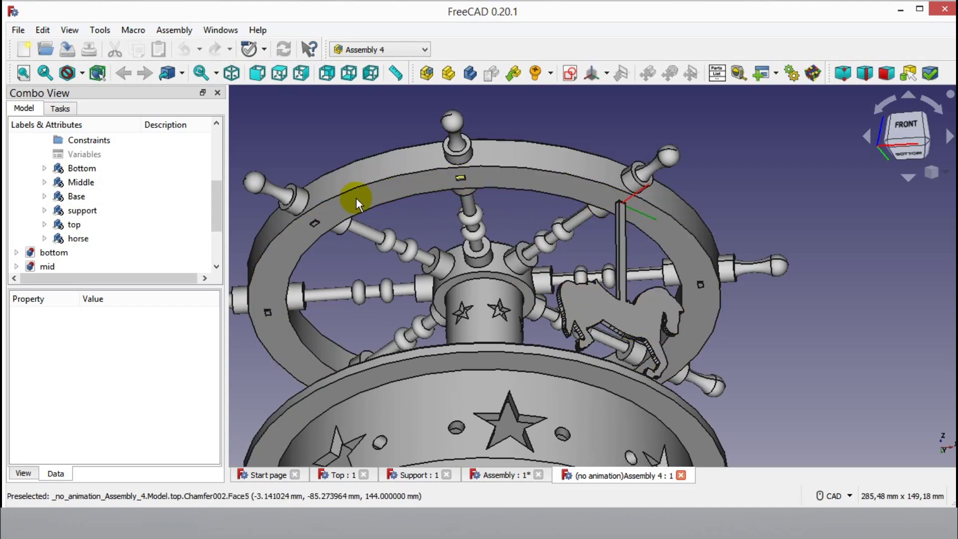
pyautogui.moveTo(385, 253); pyautogui.dragTo(390, 276, button='middle')
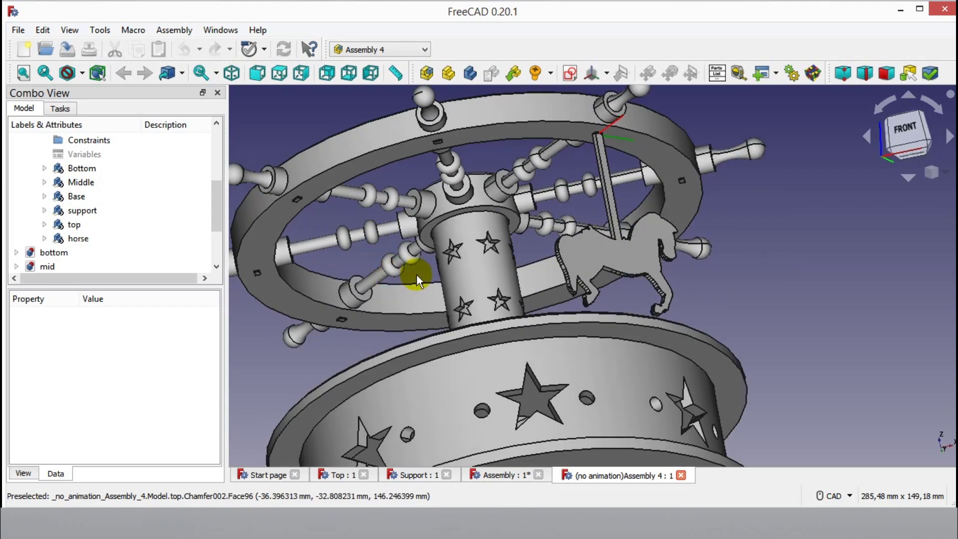
pyautogui.press('1')
pyautogui.scroll(-5, 717, 241)
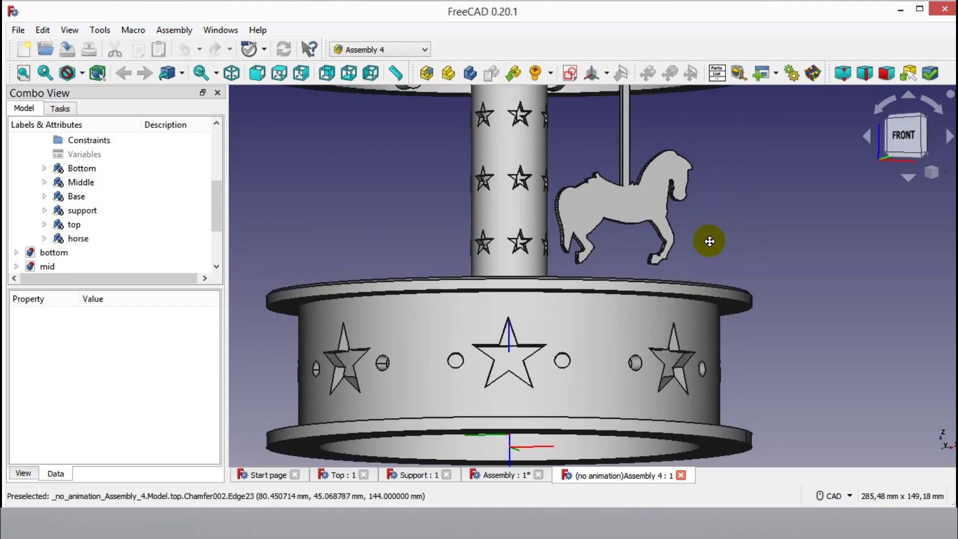
pyautogui.moveTo(707, 244); pyautogui.dragTo(624, 273, button='middle')
pyautogui.scroll(-3, 670, 260)
pyautogui.moveTo(744, 214); pyautogui.dragTo(684, 265, button='middle')
# In the Draft workbench, create a polar link array of the horse with 8 elements over 360°, centred on the support's LCS_top_circle Z axis
pyautogui.click(402, 48)
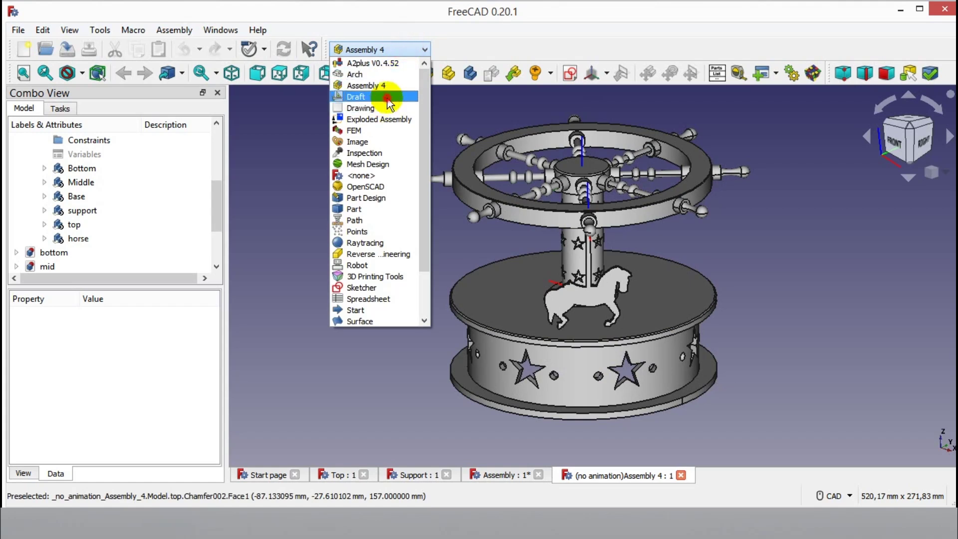
pyautogui.click(389, 97)
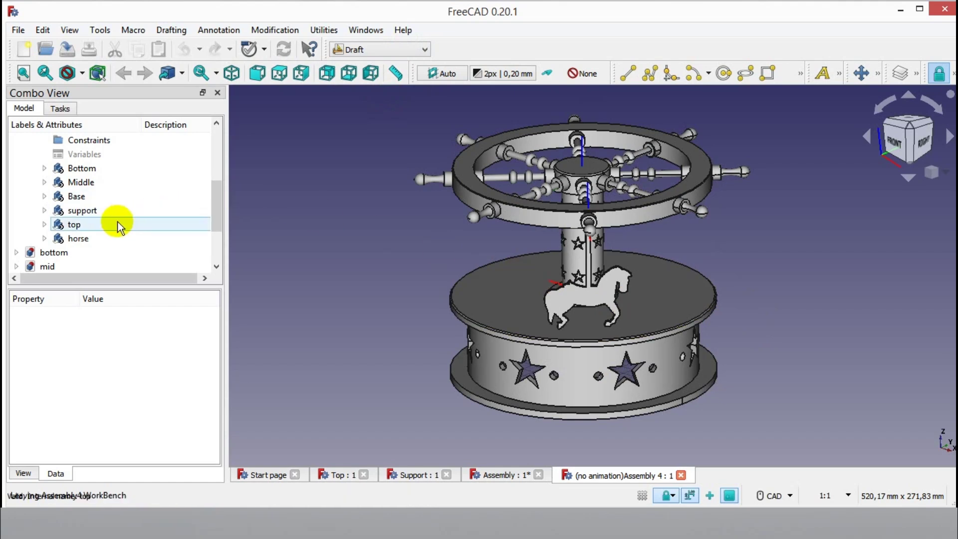
pyautogui.click(112, 237)
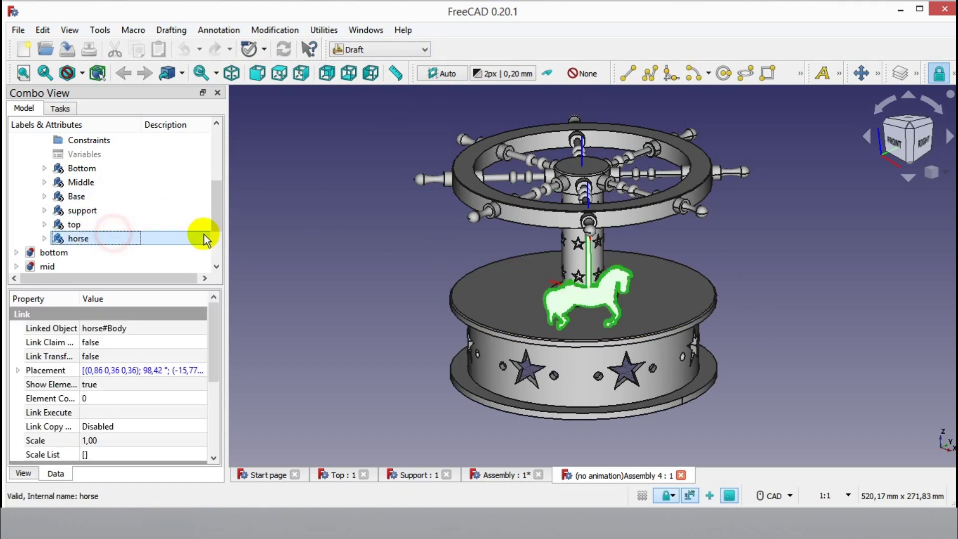
pyautogui.click(875, 73)
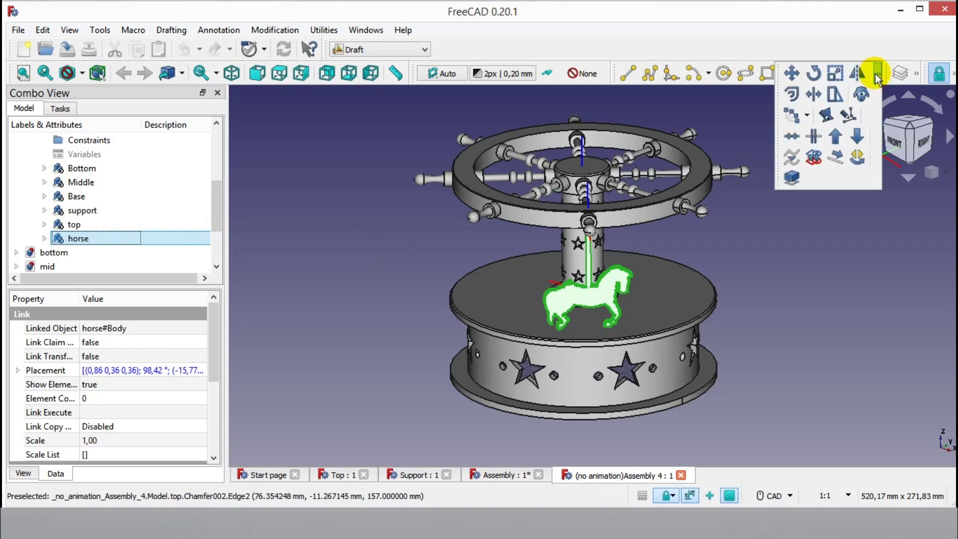
pyautogui.click(877, 73)
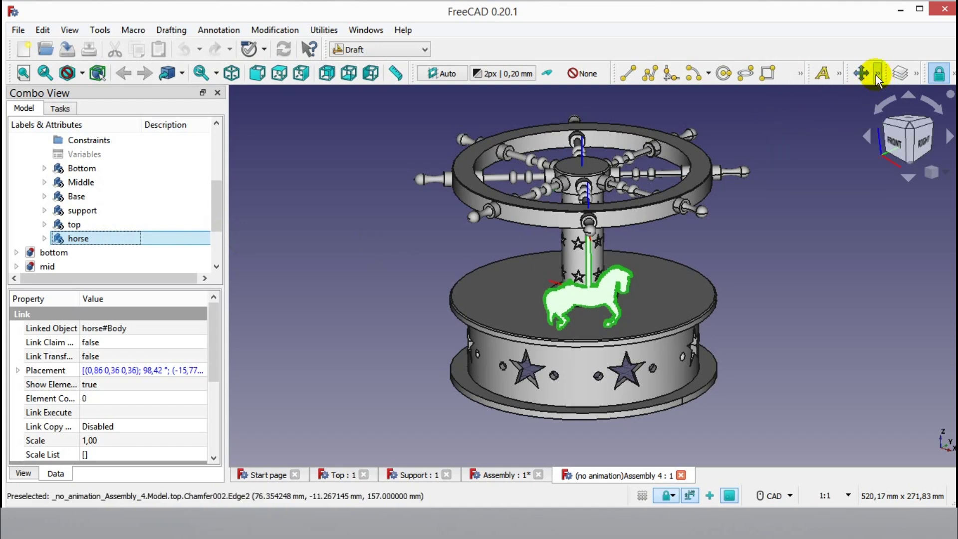
pyautogui.click(876, 75)
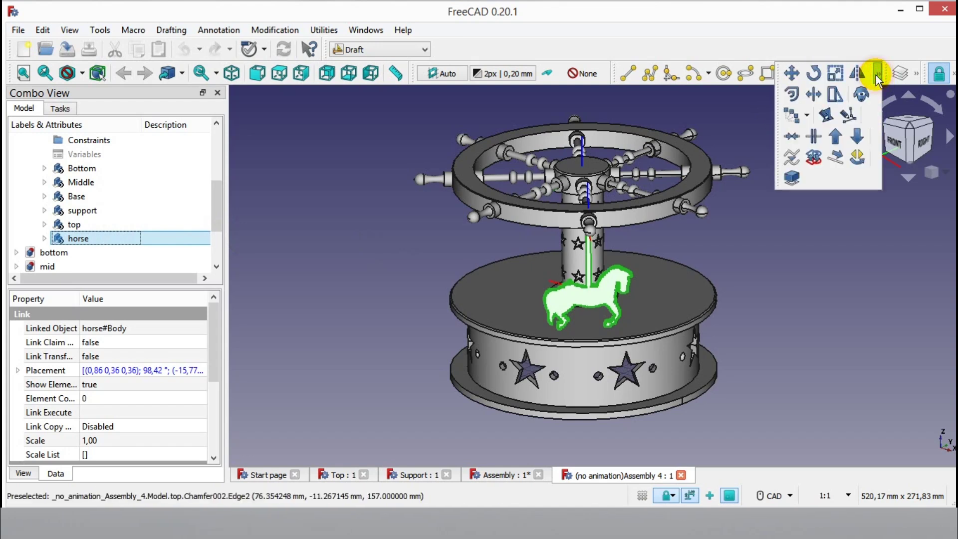
pyautogui.click(790, 117)
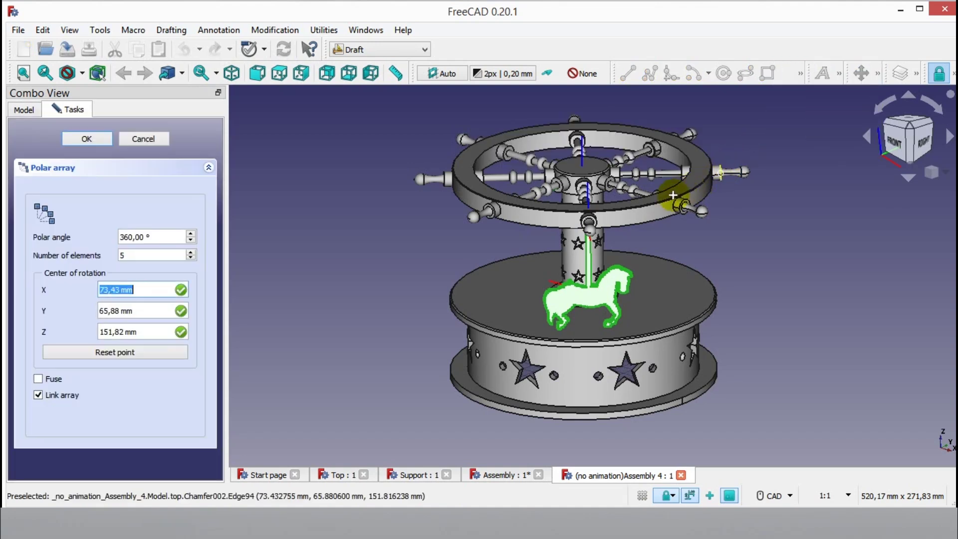
pyautogui.click(190, 252)
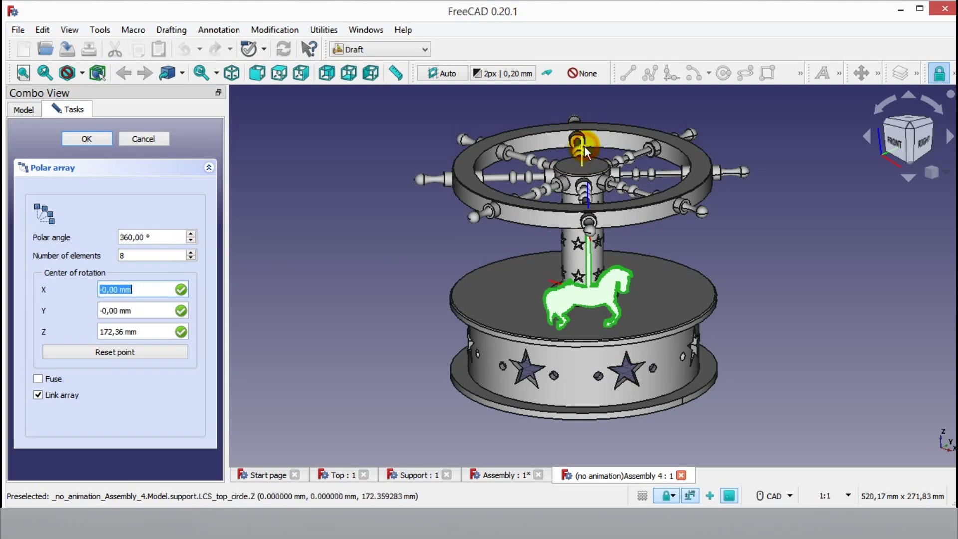
pyautogui.click(585, 145)
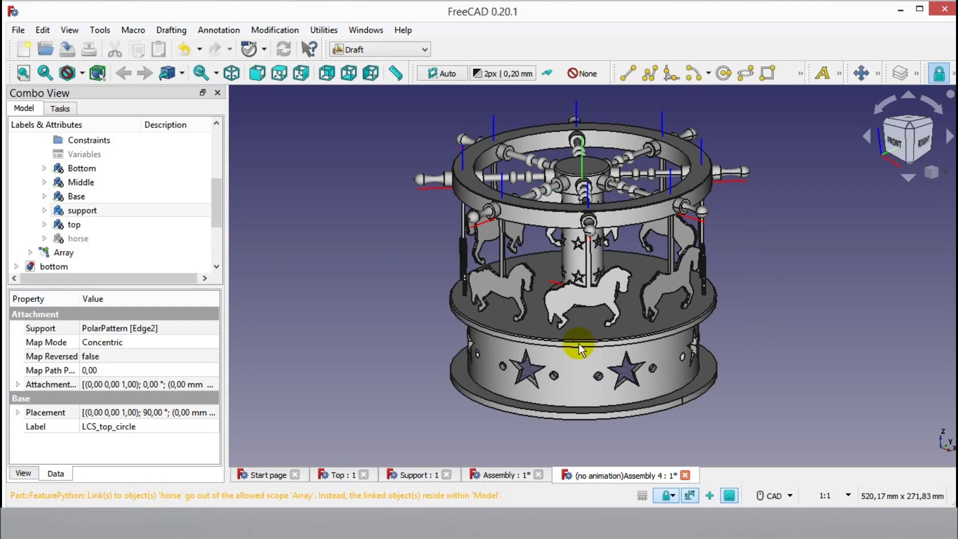
# Inspect the arrayed horses around the carousel from the front, in isometric view and from several other angles
pyautogui.press('1')
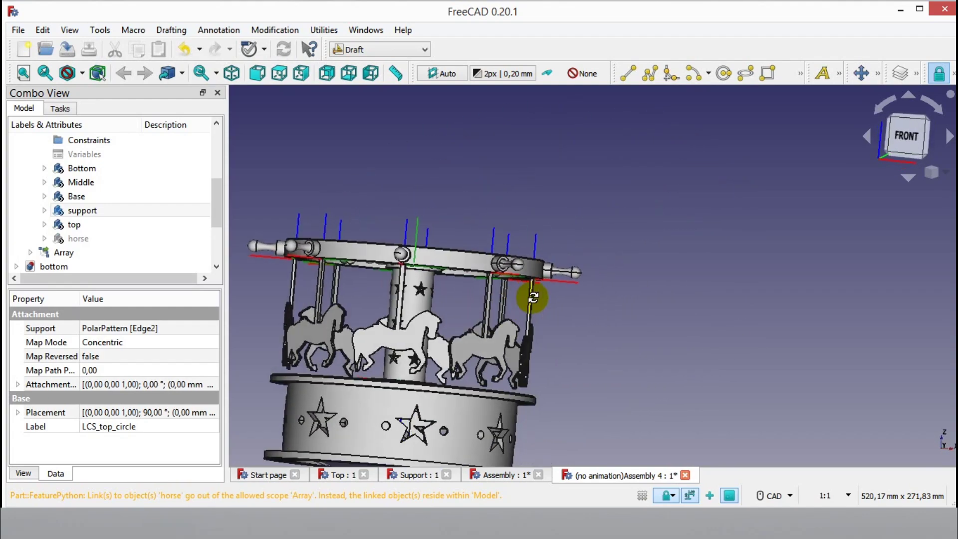
pyautogui.moveTo(733, 256); pyautogui.dragTo(842, 210, button='middle')
pyautogui.click(939, 172)
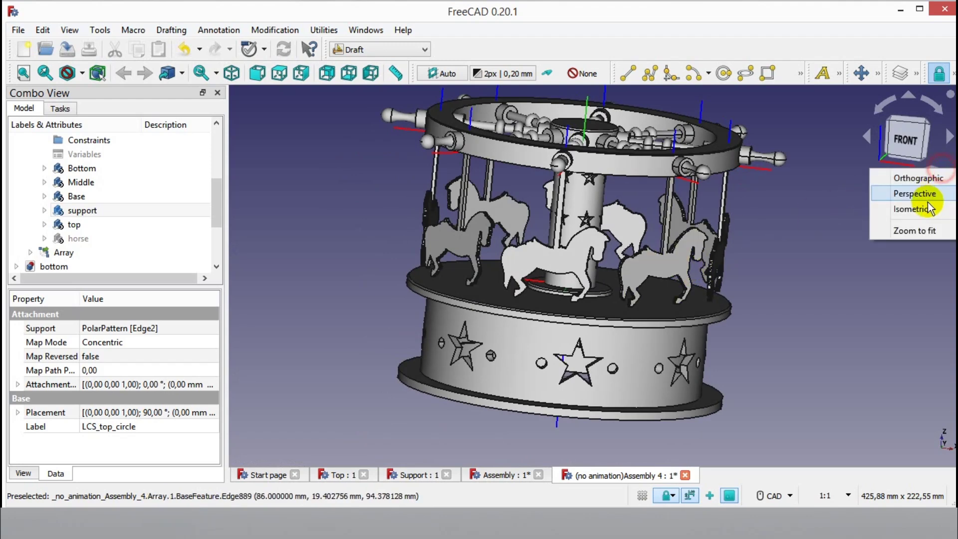
pyautogui.click(923, 193)
pyautogui.moveTo(784, 238); pyautogui.dragTo(666, 325, button='middle')
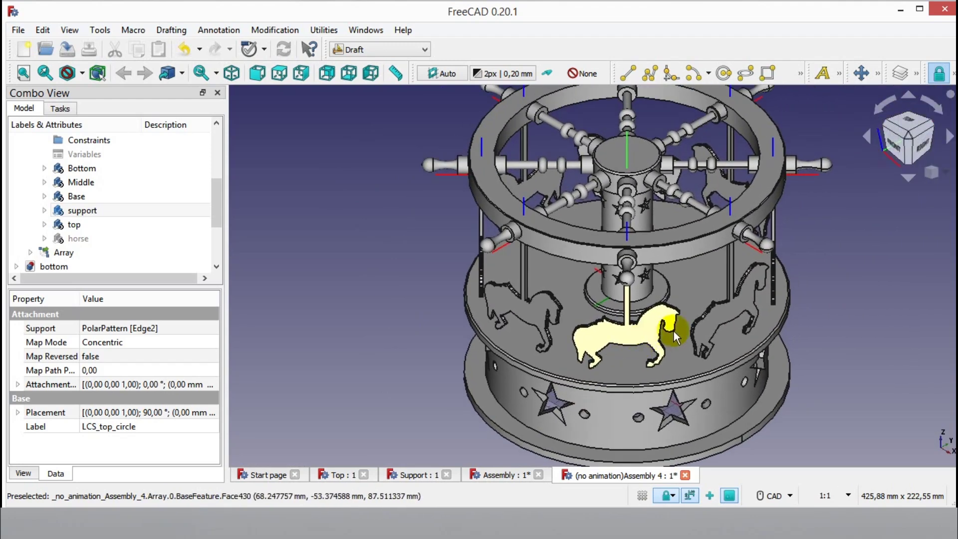
pyautogui.scroll(-3, 784, 314)
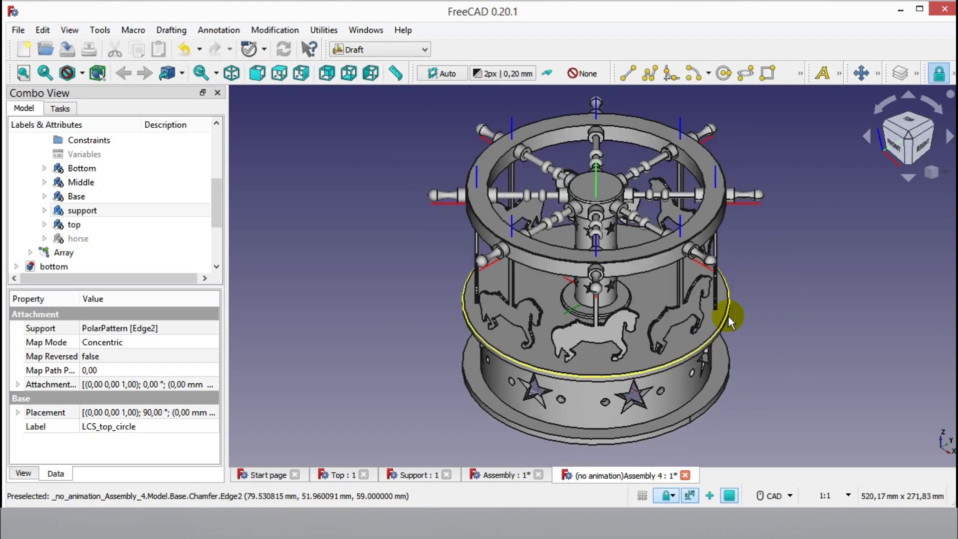
pyautogui.moveTo(441, 361)
pyautogui.mouseDown(button='middle')
pyautogui.moveTo(508, 306)
pyautogui.moveTo(605, 143)
pyautogui.mouseUp(button='middle')
pyautogui.moveTo(421, 261)
pyautogui.mouseDown(button='middle')
pyautogui.moveTo(499, 251)
pyautogui.moveTo(496, 241)
pyautogui.moveTo(503, 251)
pyautogui.moveTo(494, 250)
pyautogui.moveTo(537, 257)
pyautogui.moveTo(472, 241)
pyautogui.moveTo(725, 273)
pyautogui.moveTo(376, 265)
pyautogui.moveTo(421, 269)
pyautogui.moveTo(513, 241)
pyautogui.moveTo(615, 299)
pyautogui.moveTo(574, 324)
pyautogui.moveTo(444, 328)
pyautogui.mouseUp(button='middle')
pyautogui.moveTo(385, 193); pyautogui.dragTo(474, 234, button='middle')
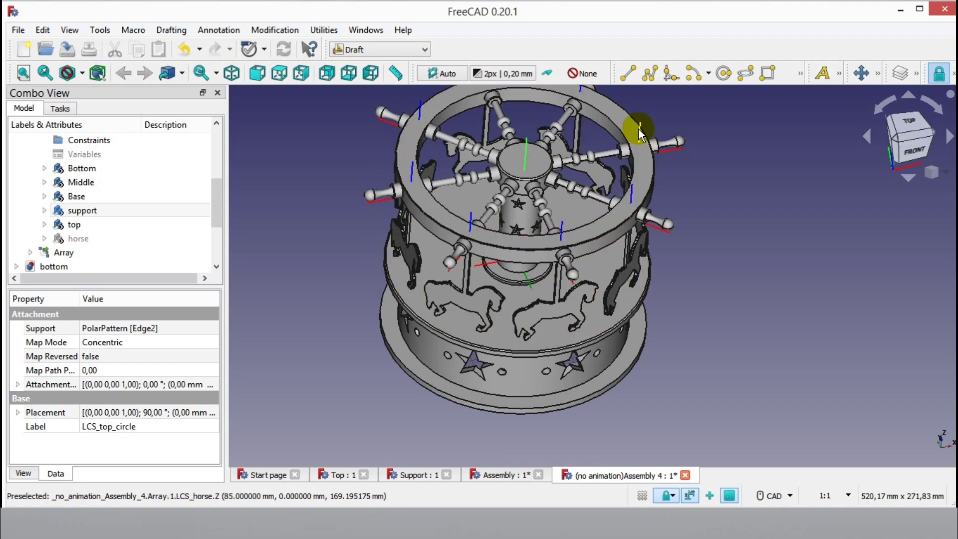
# Clear the selection and show the whole carousel centred in isometric view
pyautogui.click(729, 193)
pyautogui.moveTo(731, 205); pyautogui.dragTo(747, 228, button='middle')
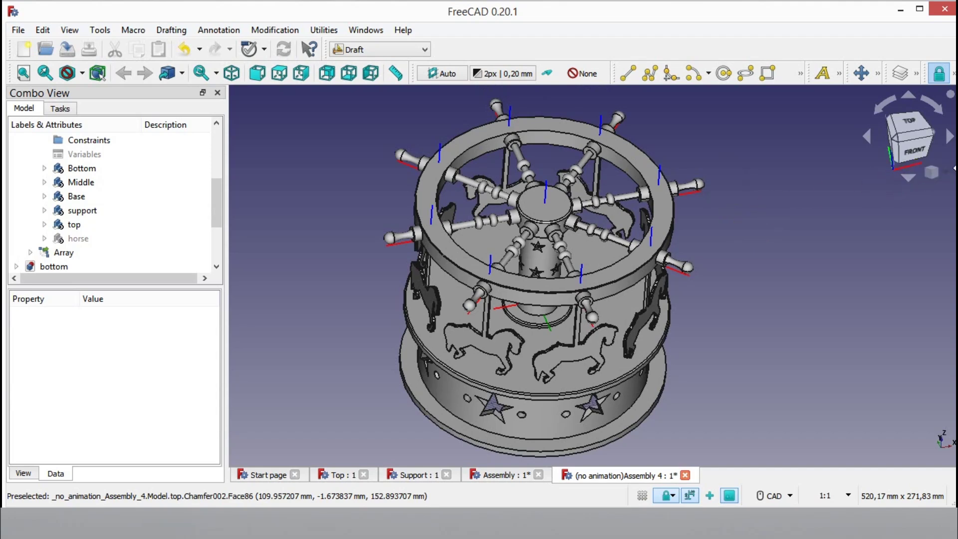
pyautogui.click(940, 172)
pyautogui.click(930, 211)
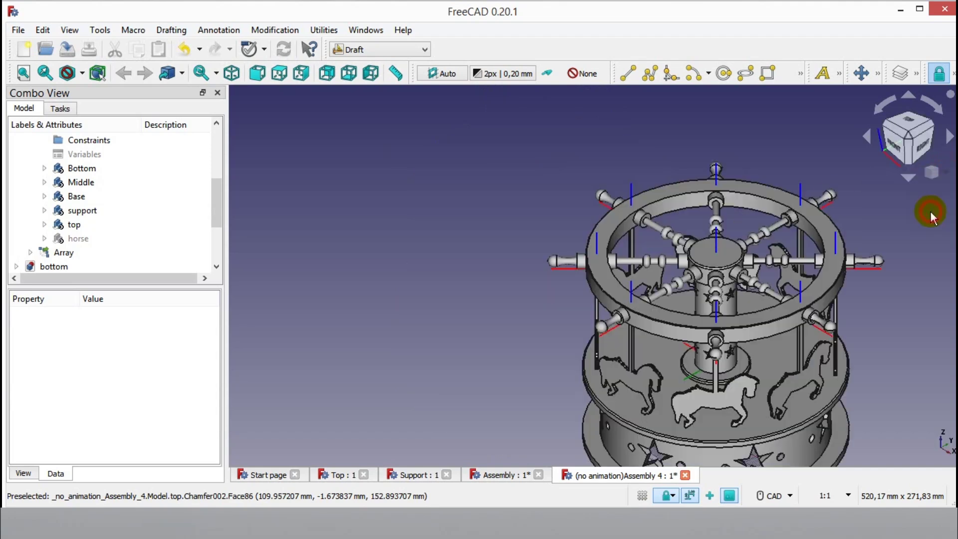
pyautogui.moveTo(857, 293); pyautogui.dragTo(738, 227, button='middle')
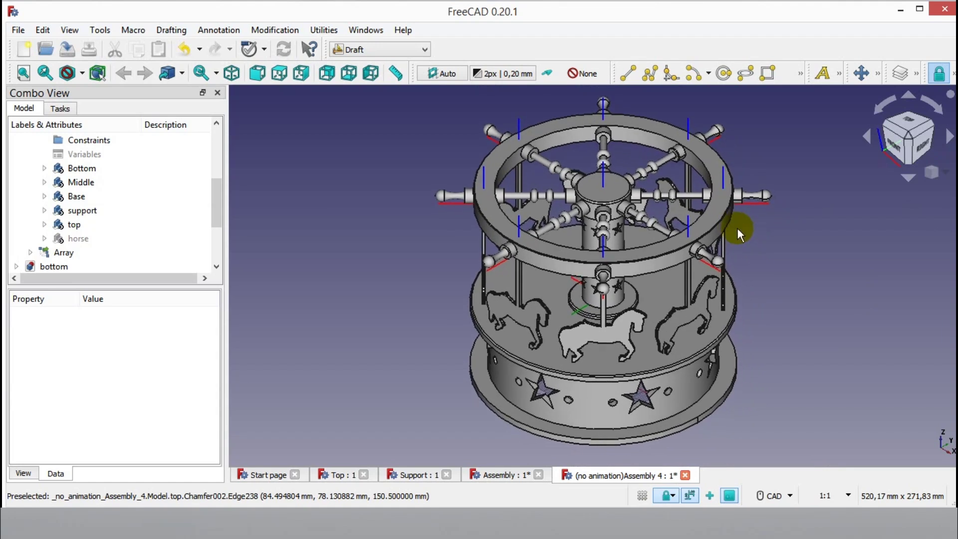
pyautogui.moveTo(777, 265); pyautogui.dragTo(749, 264, button='middle')
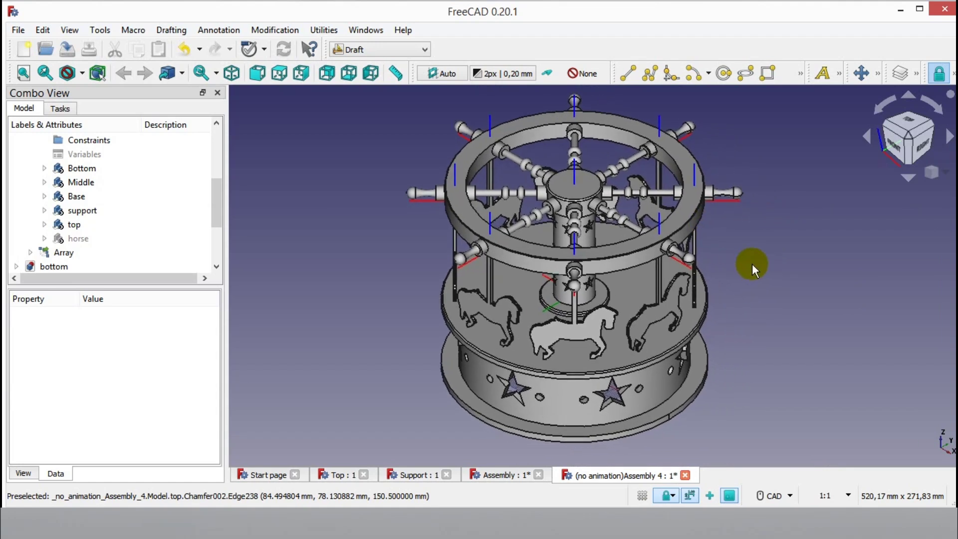